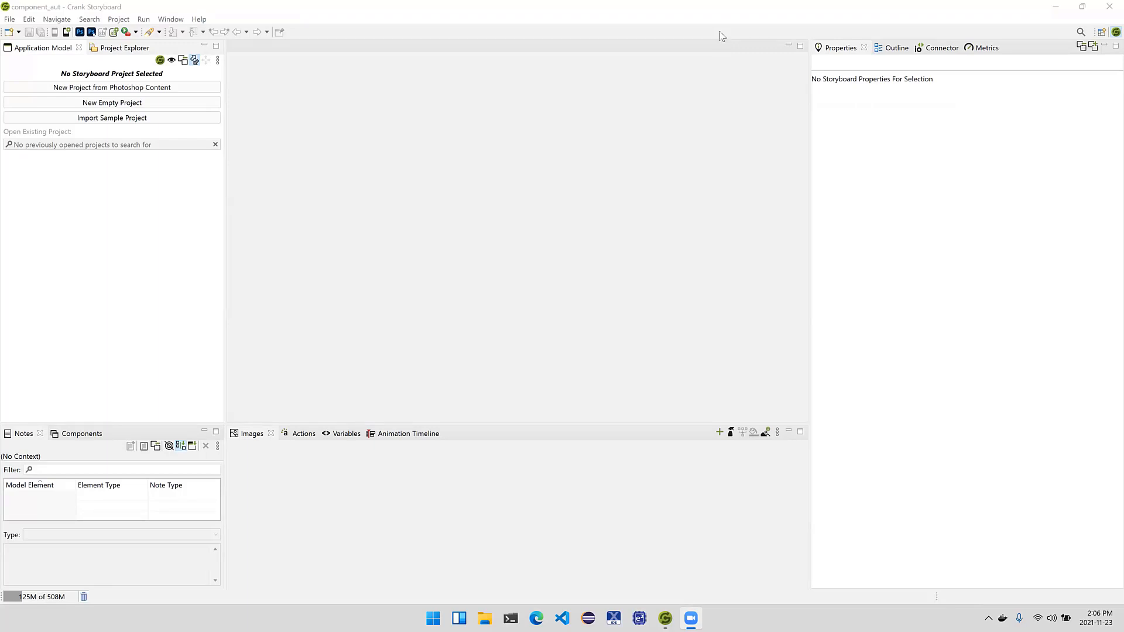
Import the Thermostat sample as a new project.
left_click(117, 119)
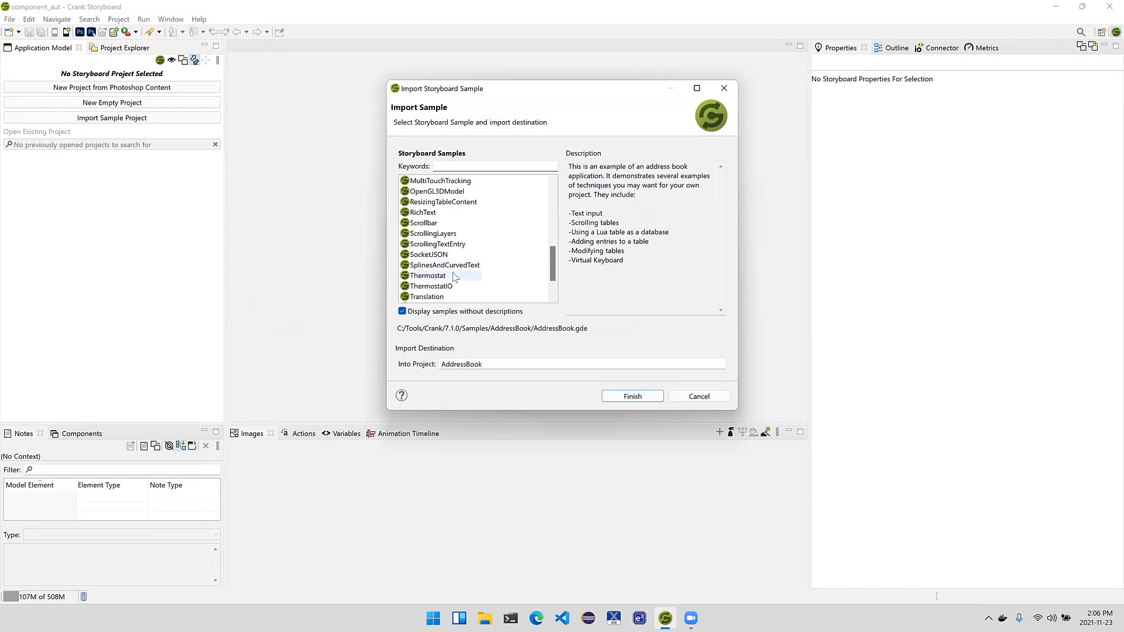
left_click(451, 278)
left_click(636, 397)
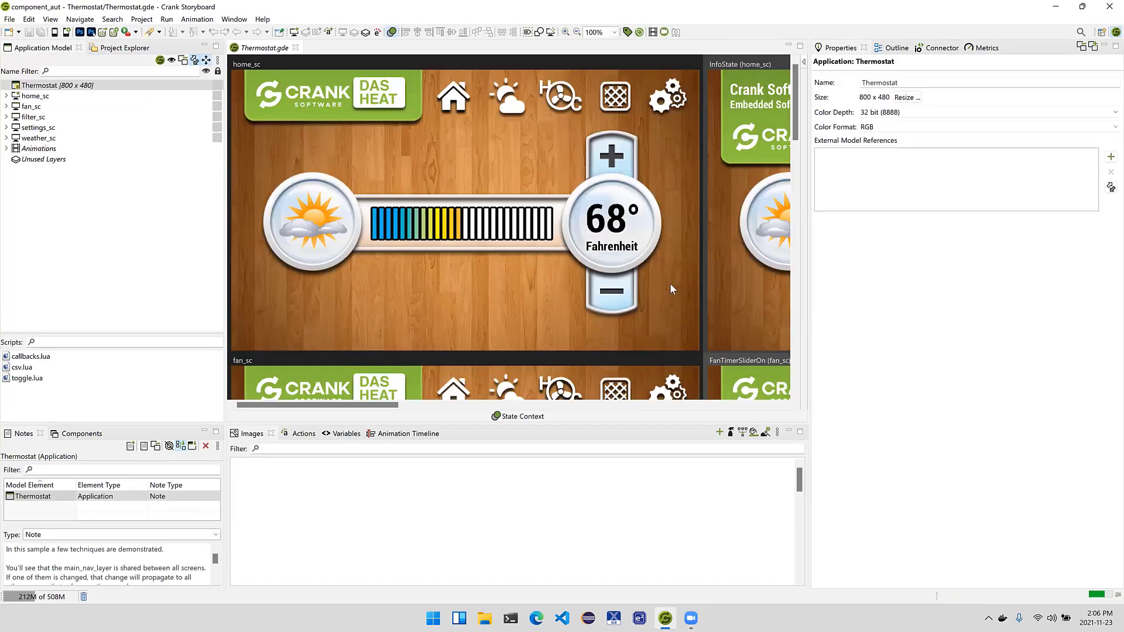
Simulate the Thermostat project, switch the AC and fan sliders on and off on the fan screen, and close the simulator.
scroll(670, 283, "down", 5)
scroll(671, 285, "down", 3)
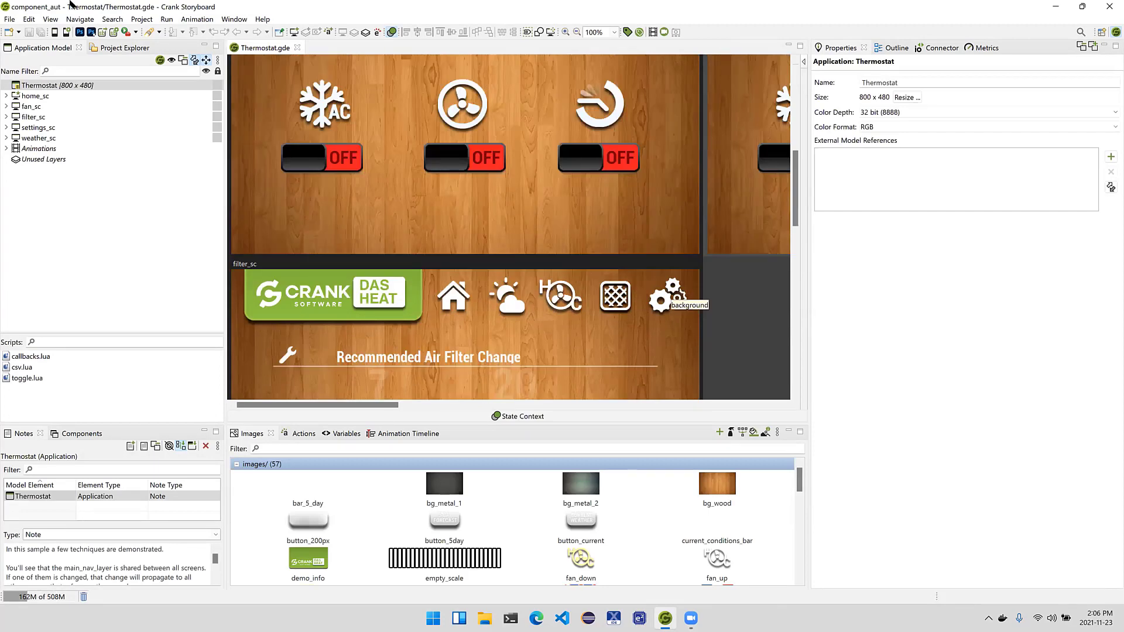
scroll(671, 286, "up", 5)
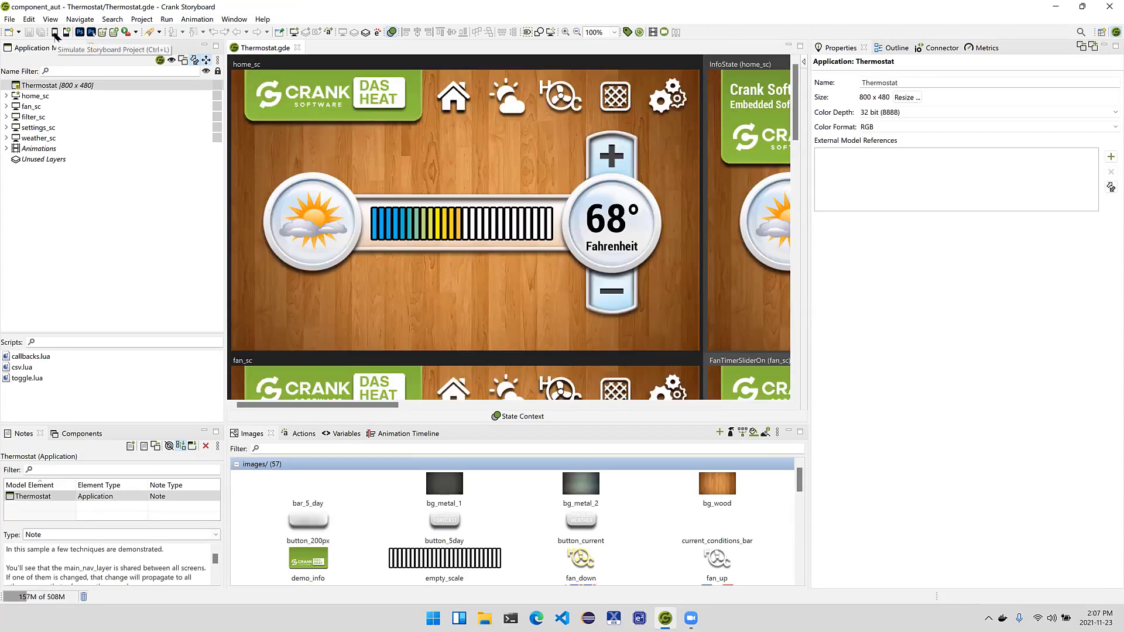
left_click(56, 34)
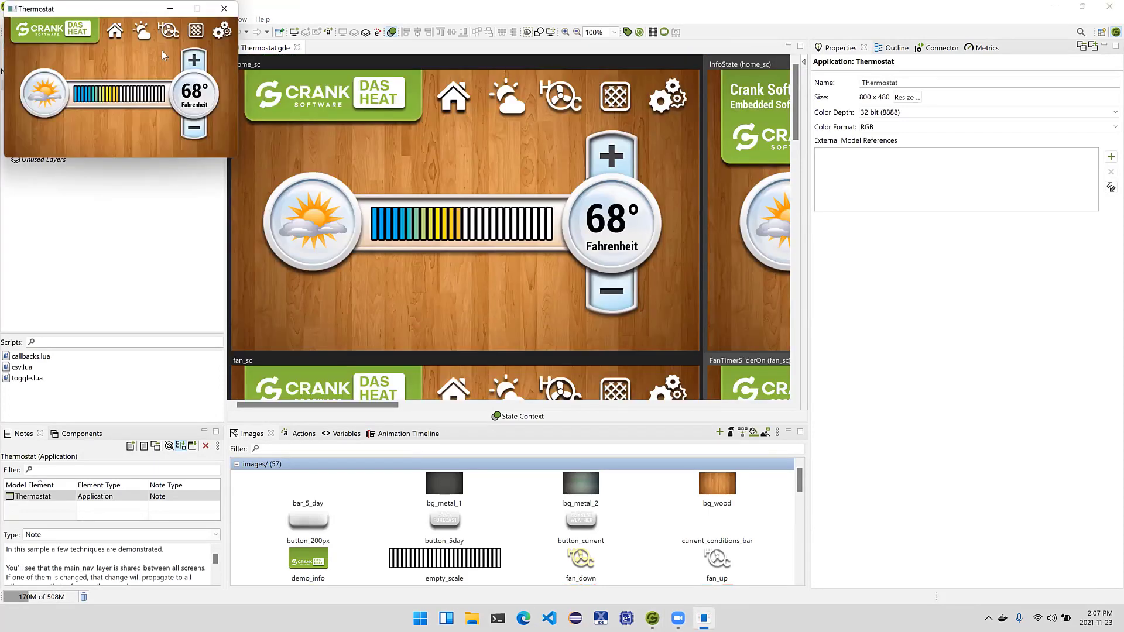
left_click(169, 32)
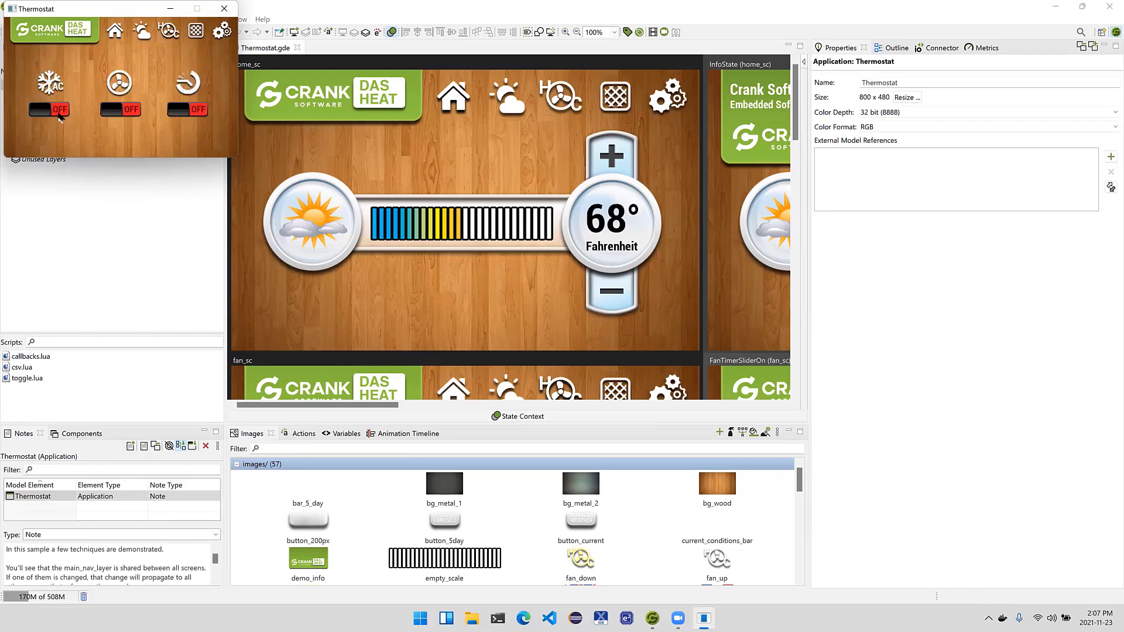
left_click(59, 117)
left_click(119, 117)
left_click(119, 117)
left_click(56, 117)
left_click(224, 8)
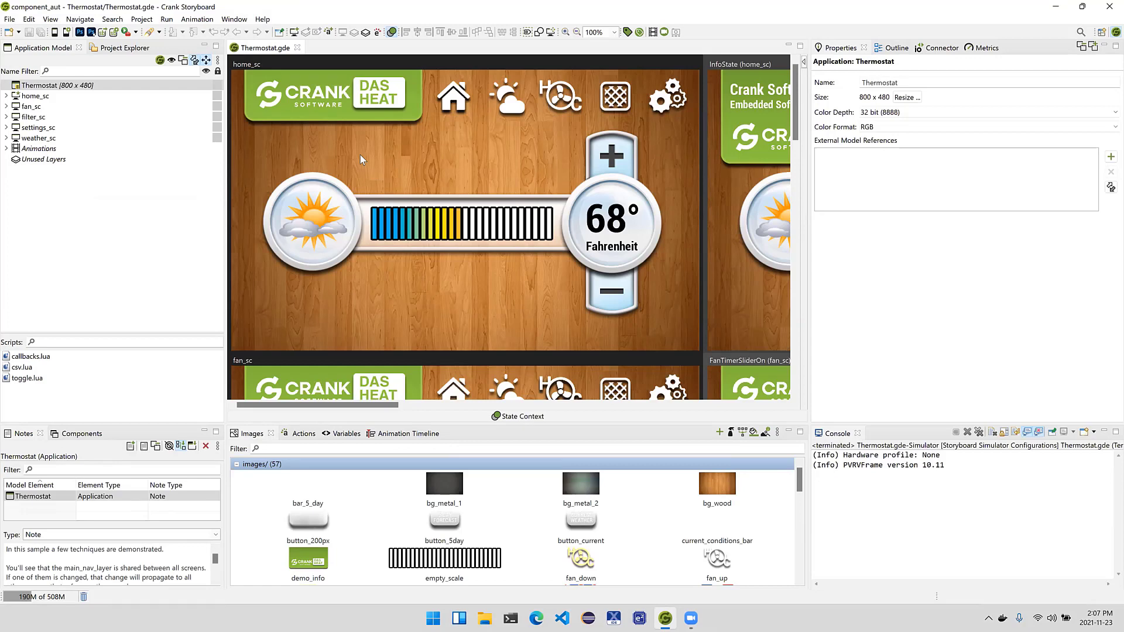
Add a new group to fan_layer on the fan_sc screen and name it slider_group.
scroll(360, 154, "down", 3)
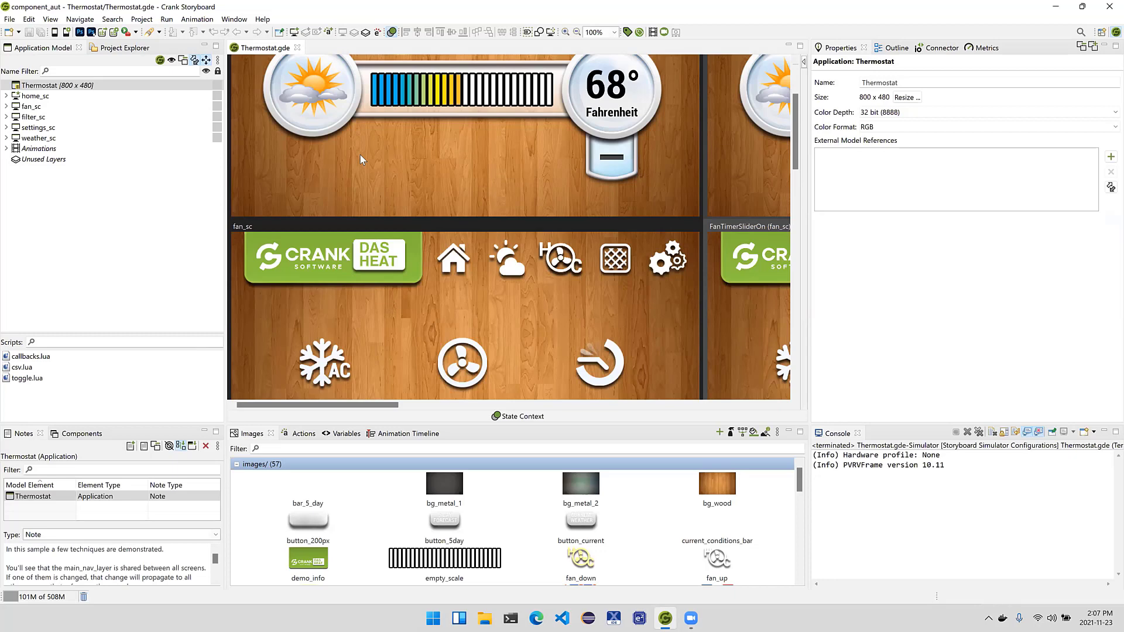
scroll(360, 154, "down", 5)
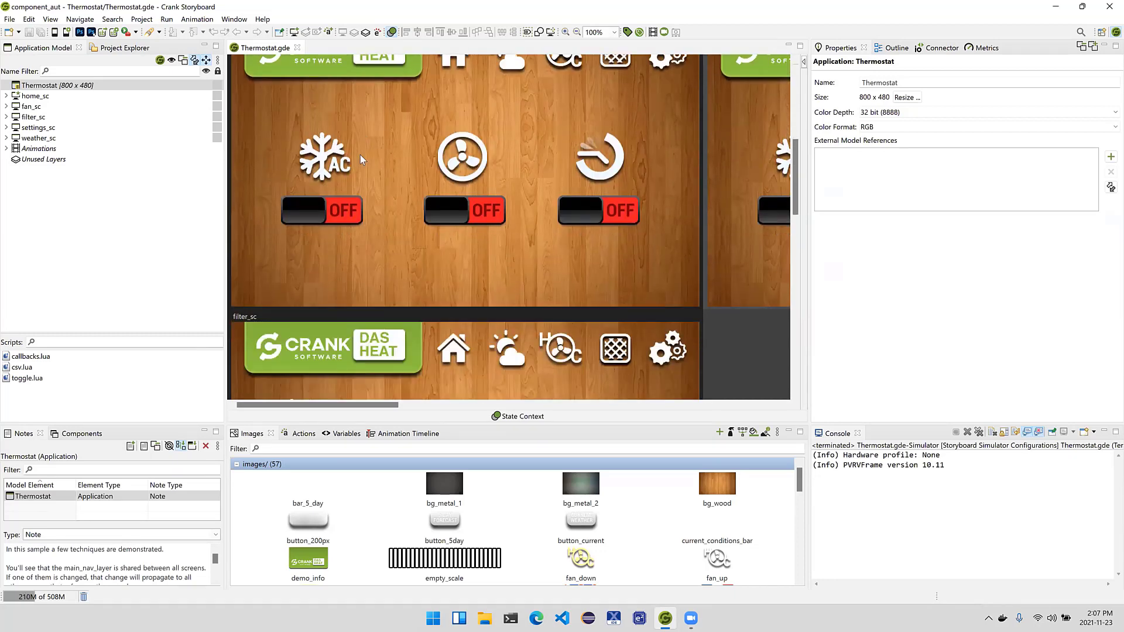
left_click(330, 216)
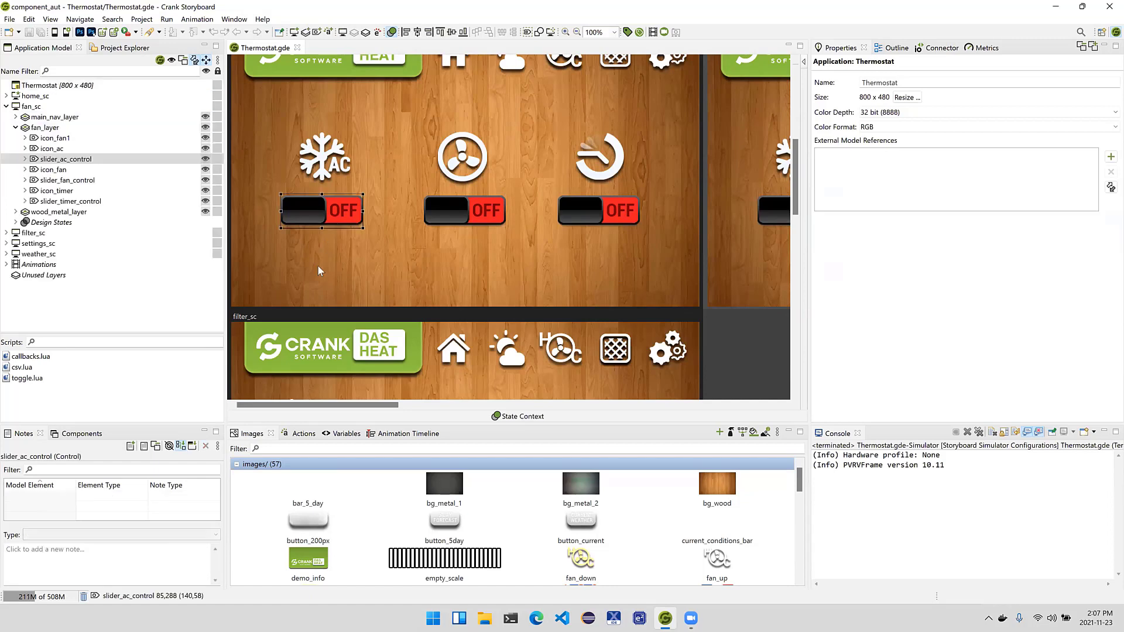
left_click(58, 128)
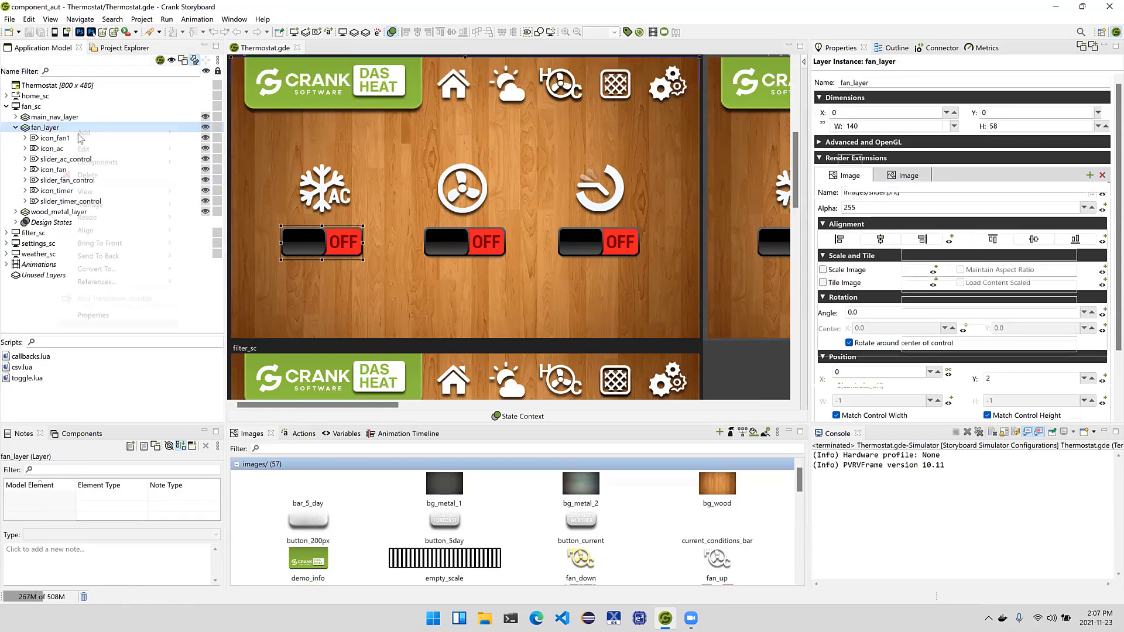
right_click(59, 129)
mouse_move(117, 132)
left_click(209, 214)
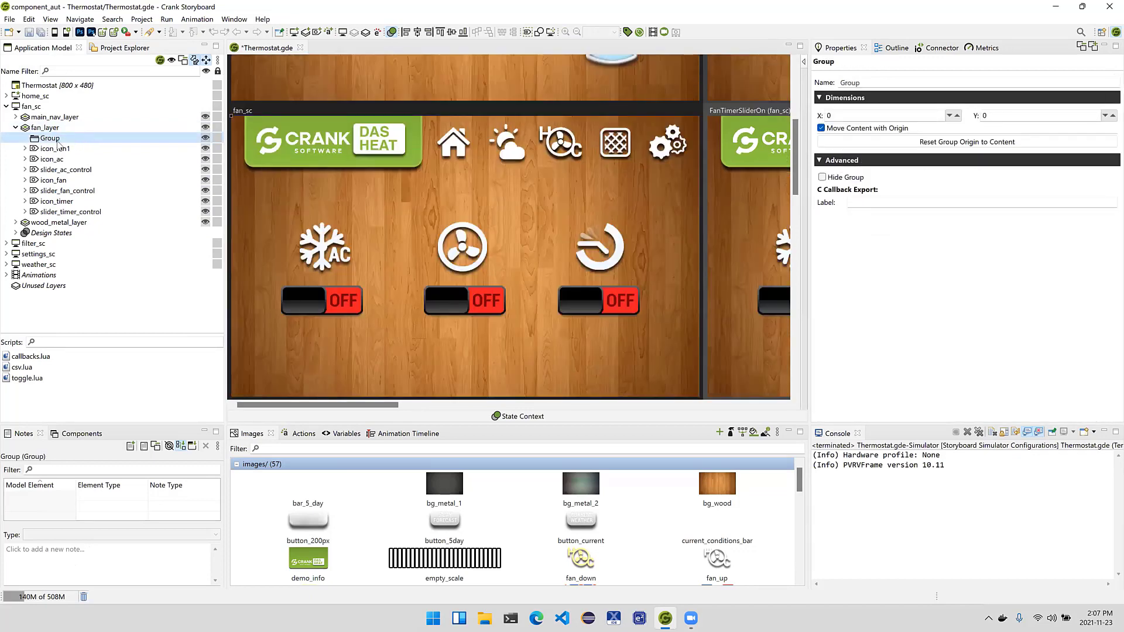
left_click(58, 141)
key("BackSpace")
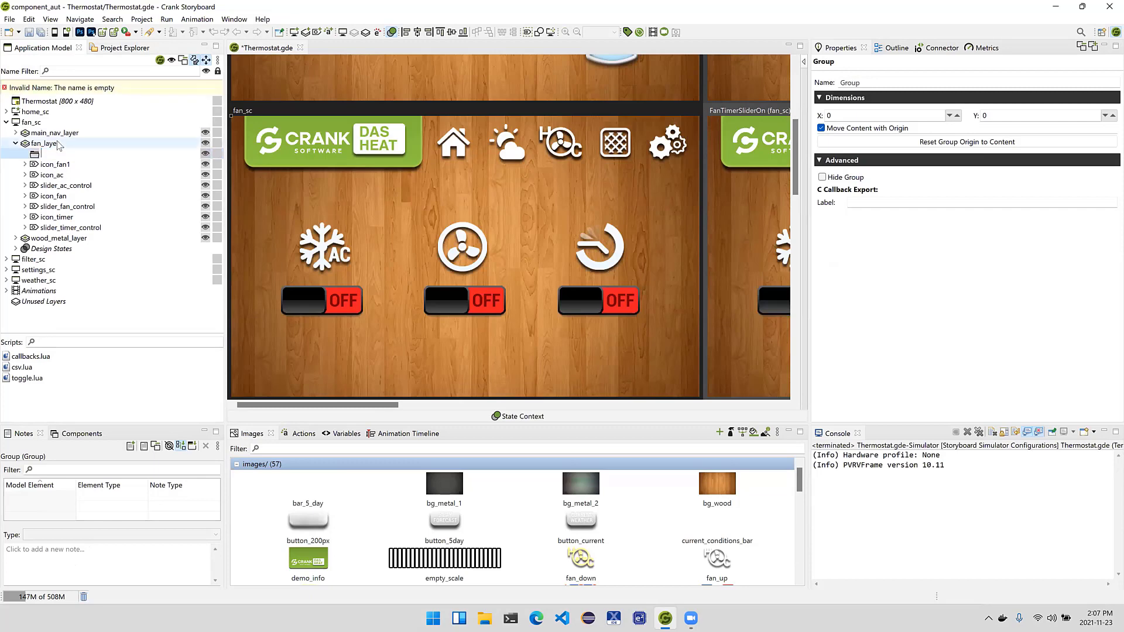
type("slider_")
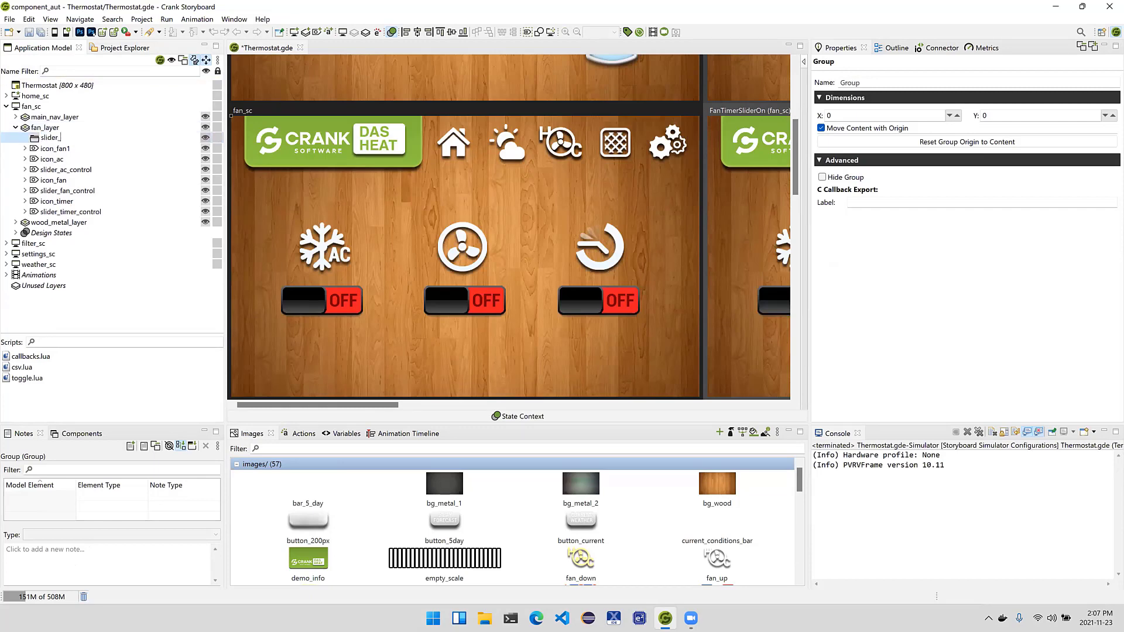
type("group")
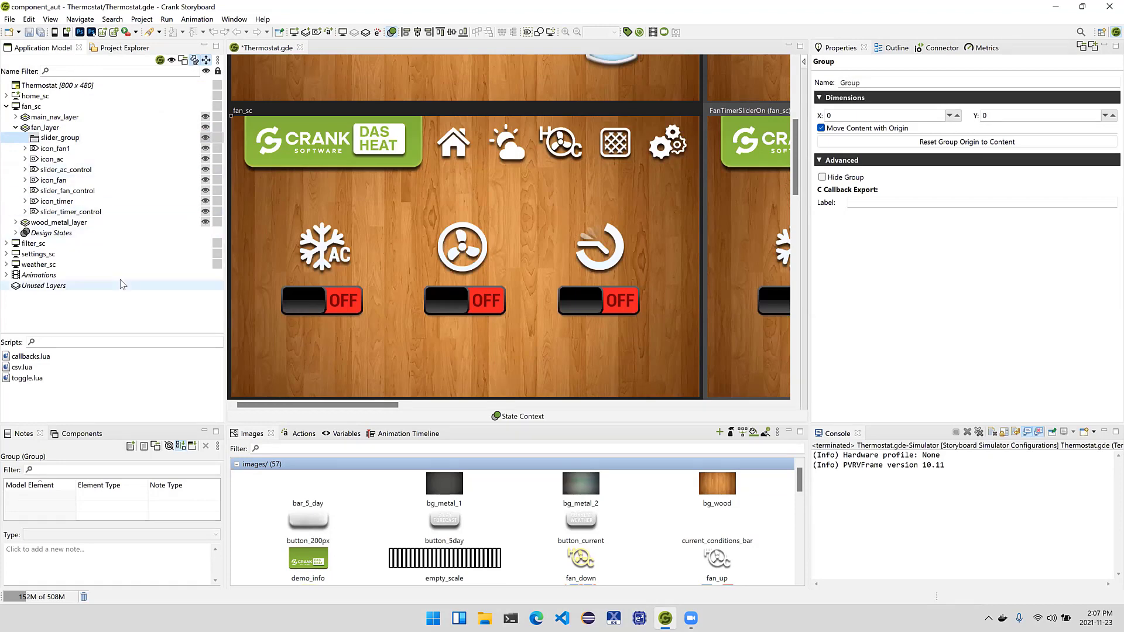
Move slider_ac_control into slider_group and expand the group.
left_click(123, 174)
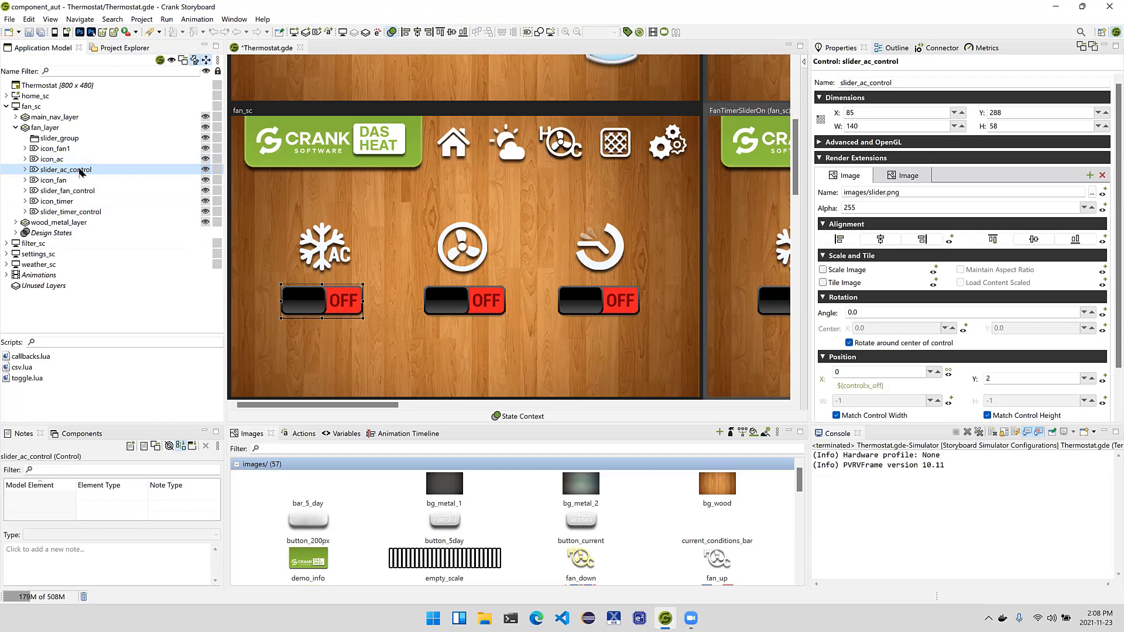
left_click_drag(81, 172, 74, 139)
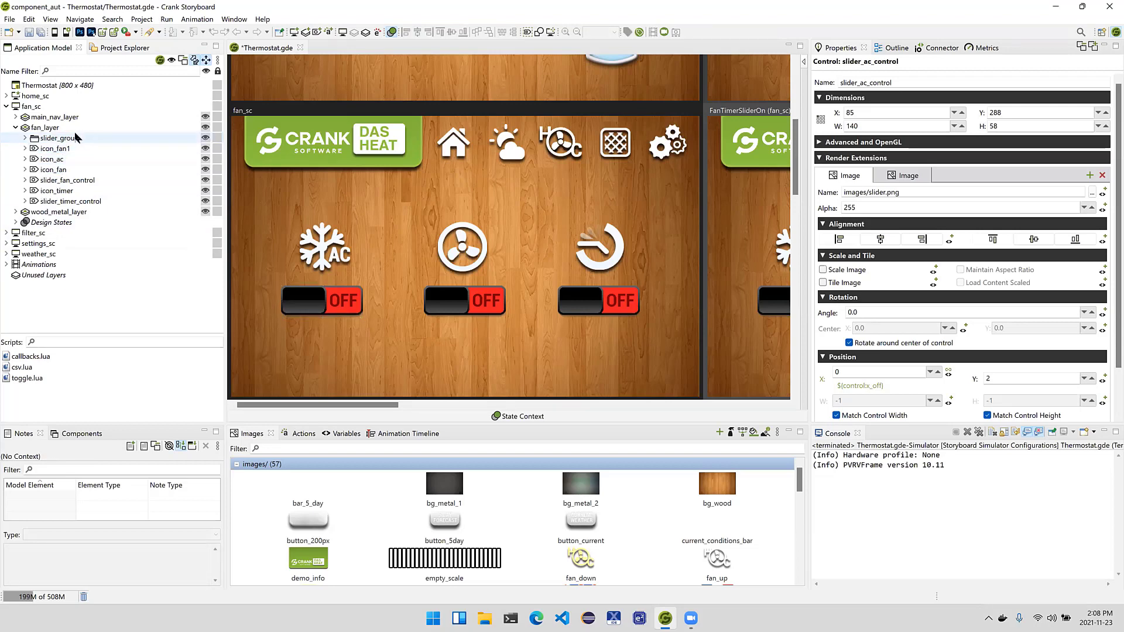
left_click(26, 139)
Rename the AC slider control inside slider_group to slider_control.
left_click(66, 148)
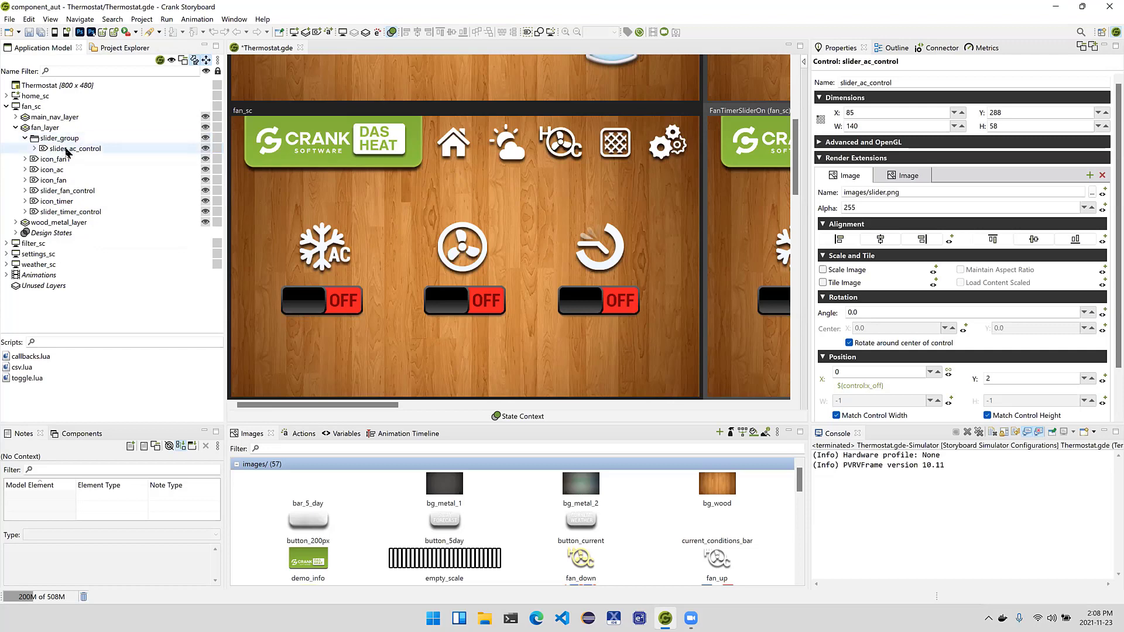
right_click(67, 149)
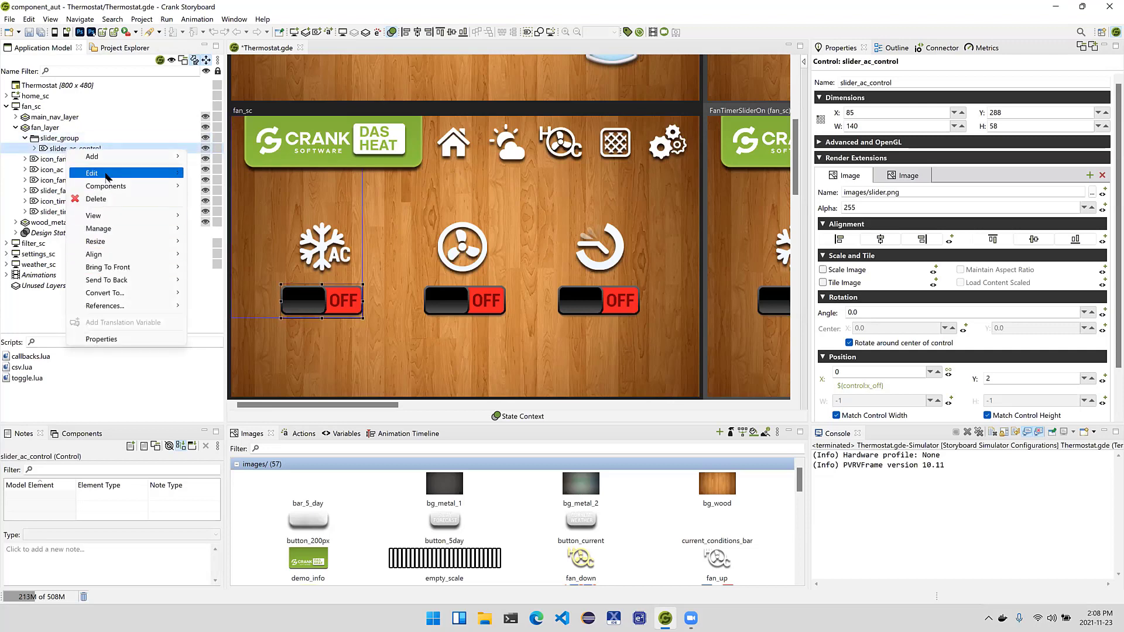
mouse_move(108, 176)
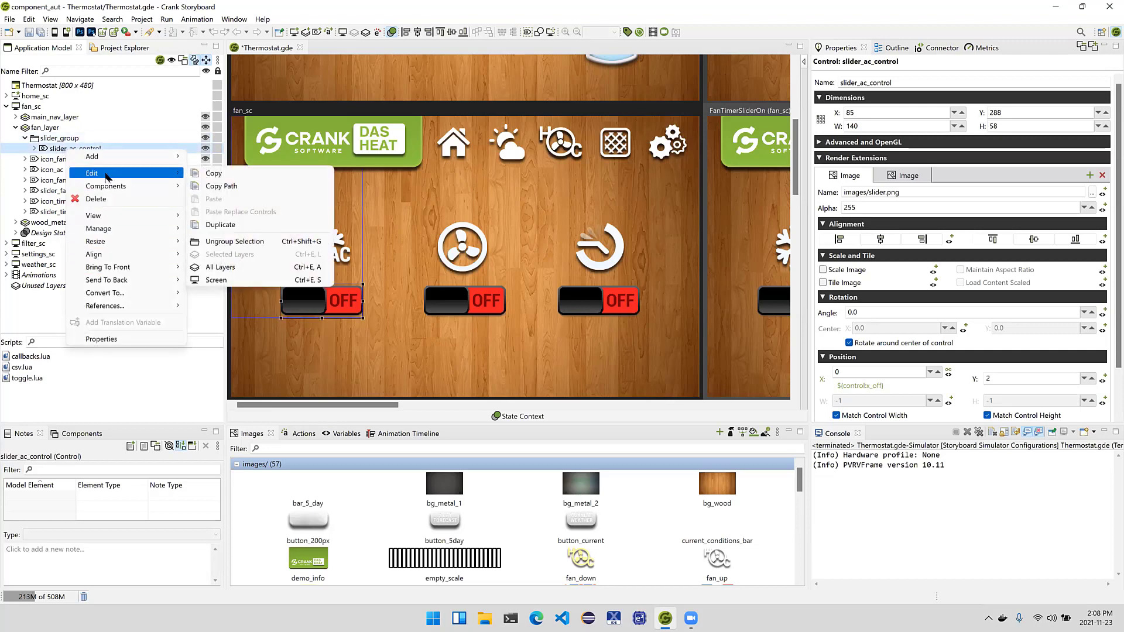
left_click(76, 119)
left_click(75, 149)
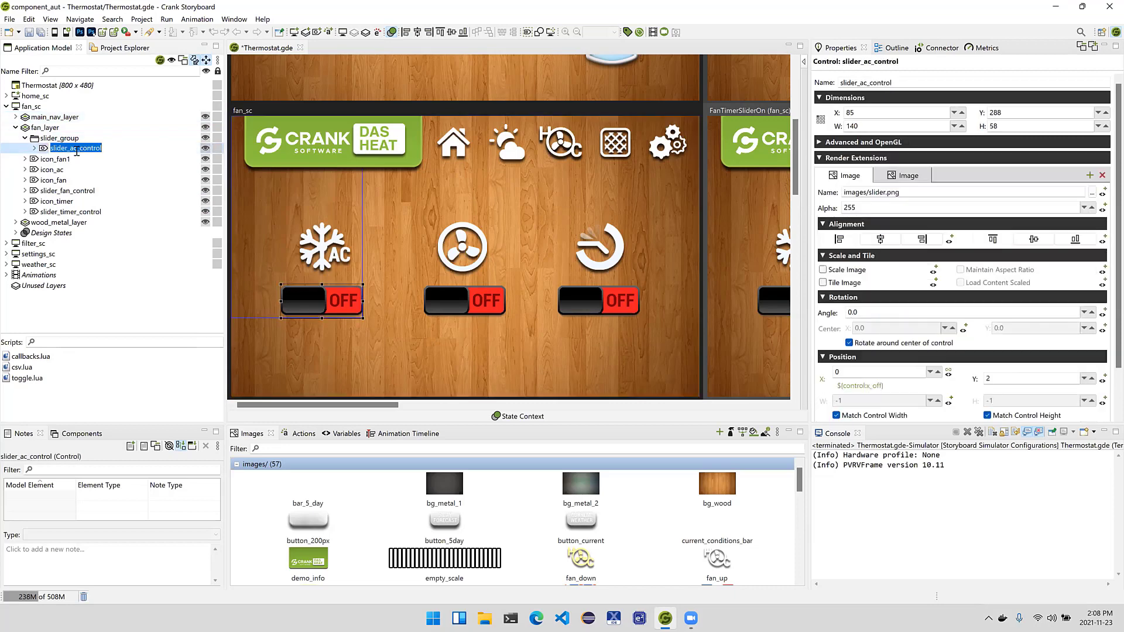
key("BackSpace")
key("BackSpace")
key("BackSpace")
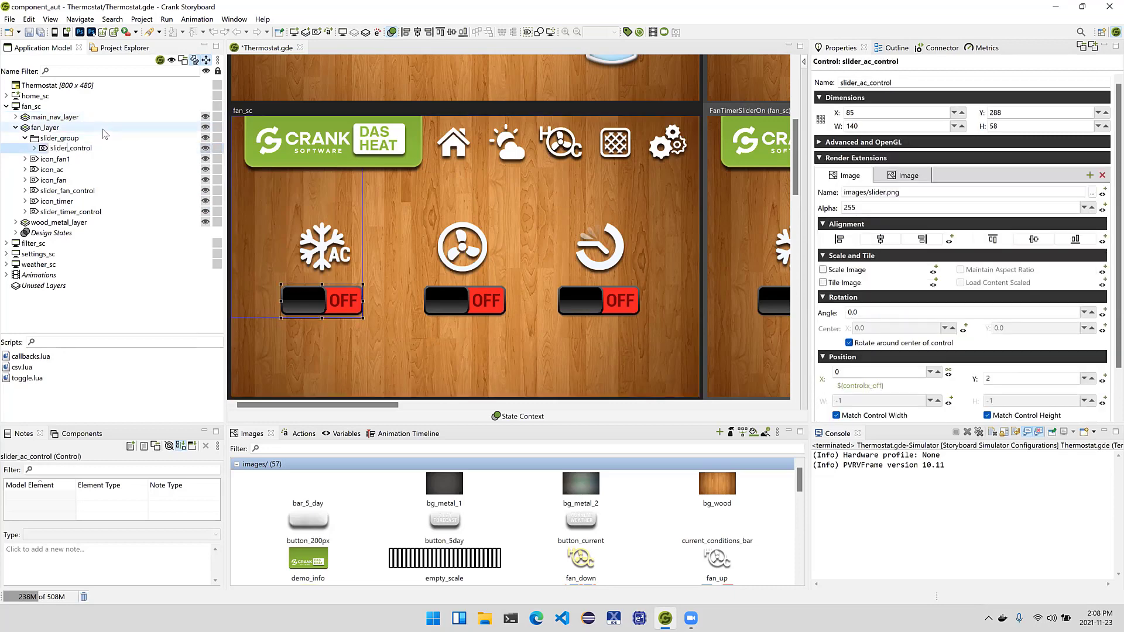
key("Return")
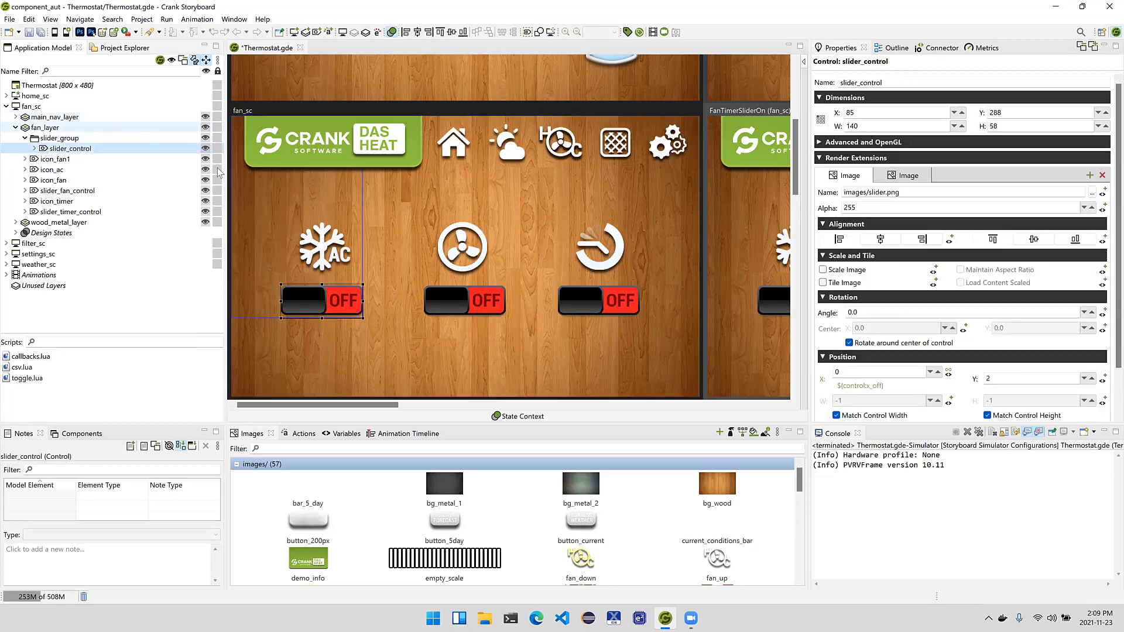
Move slider_group's origin to the upper-left corner of the AC slider, at about X 79, Y 288.
left_click(310, 222)
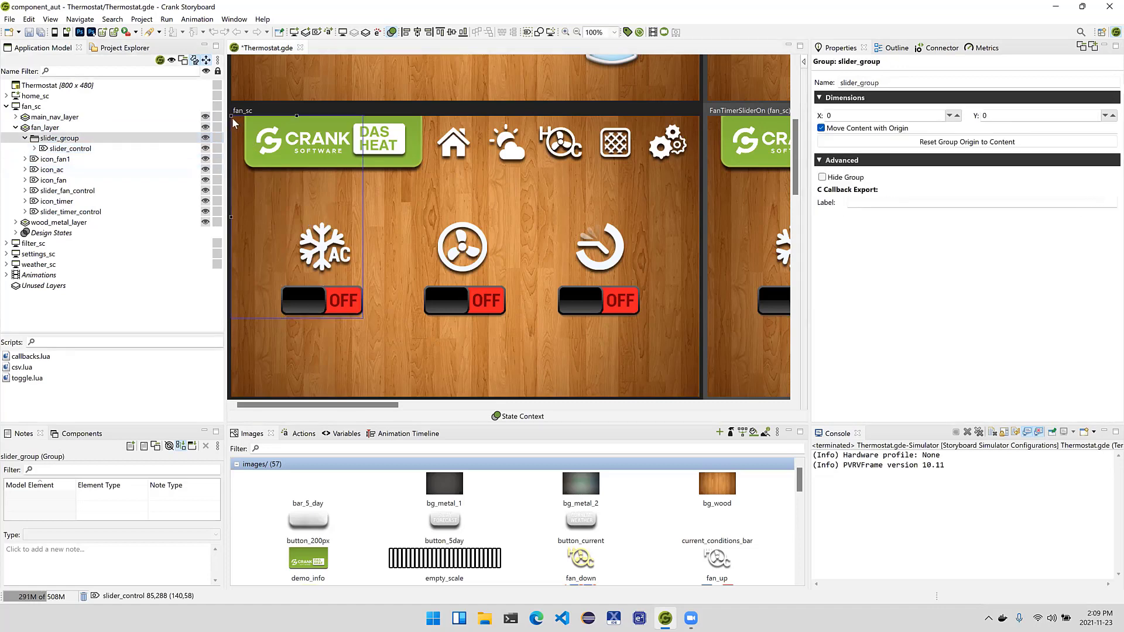
left_click_drag(231, 116, 278, 285)
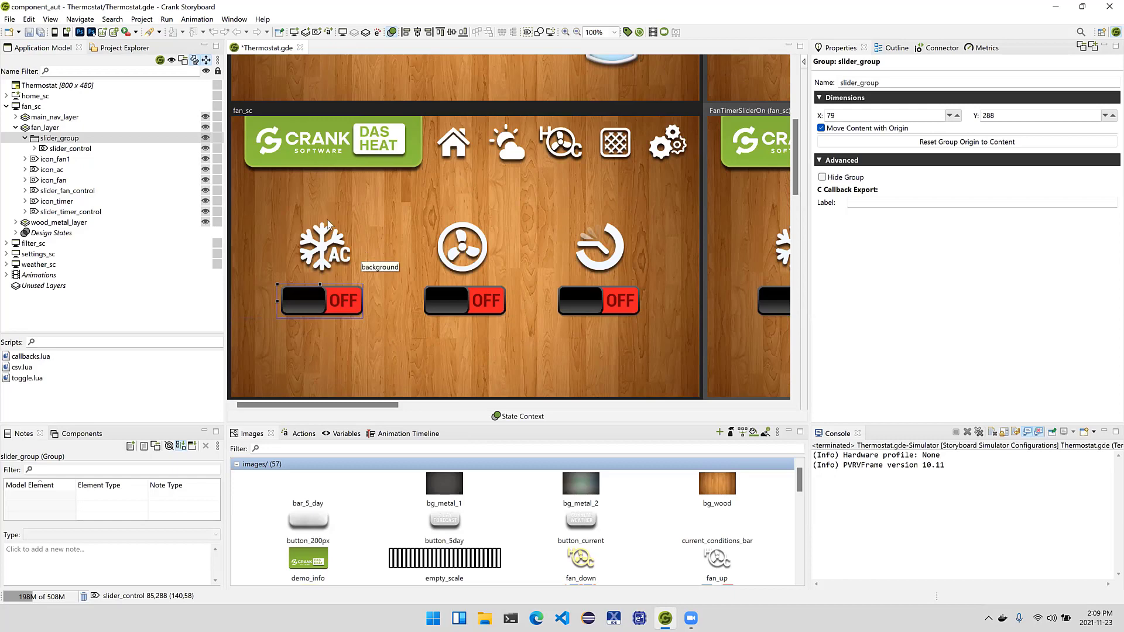
Create a new component from slider_group named slider_button, with a description saying it is a button that slides side to side.
right_click(101, 143)
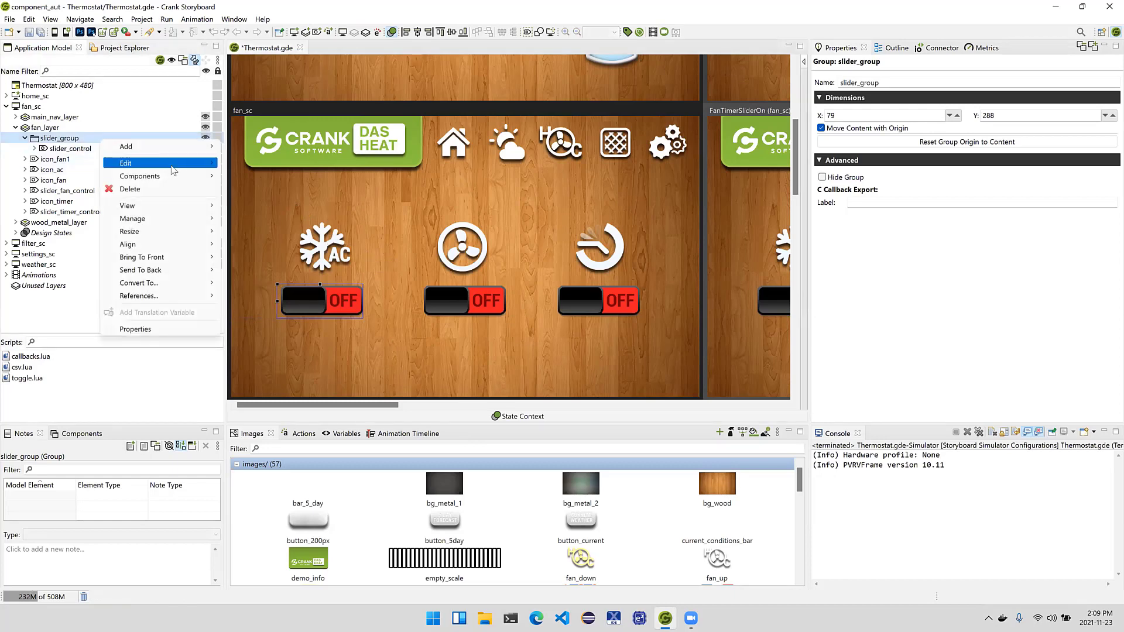
mouse_move(167, 182)
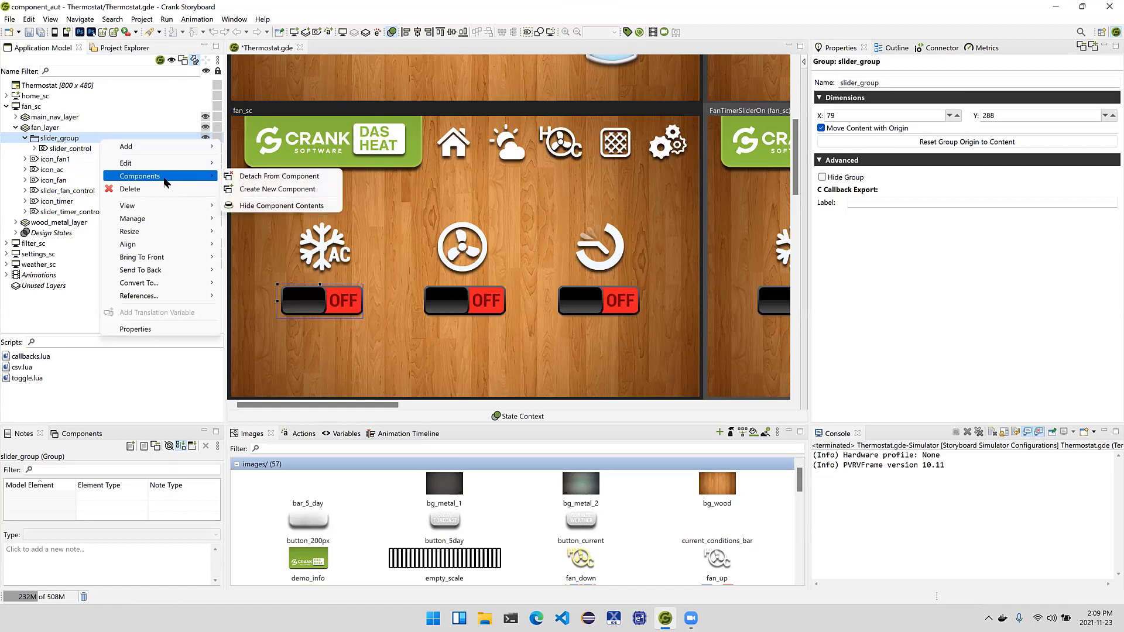
left_click(258, 189)
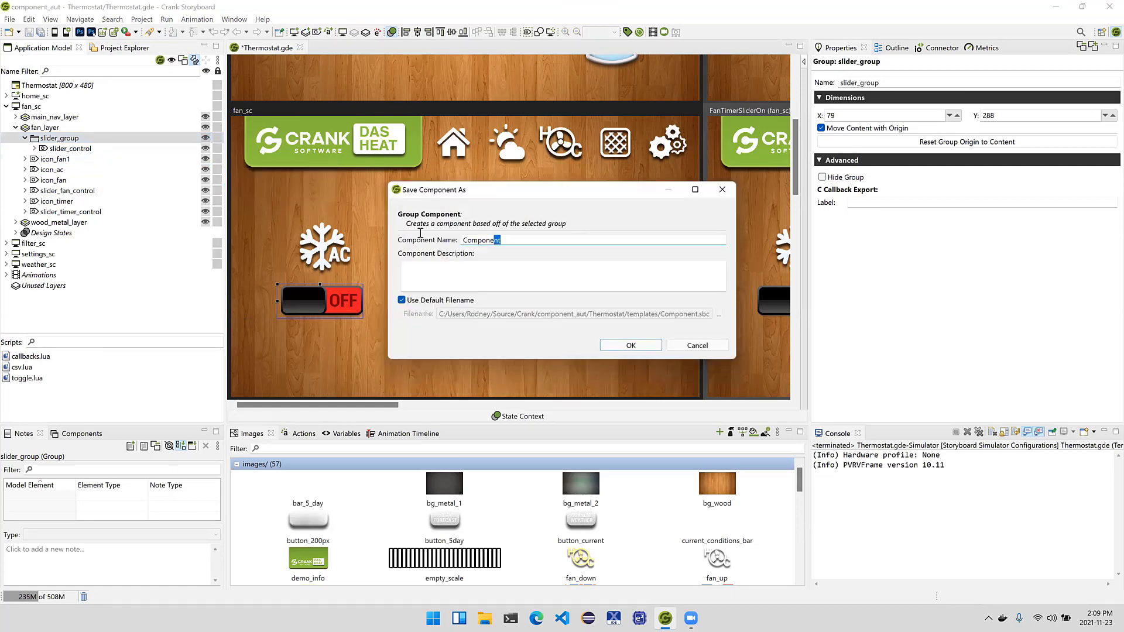
type("slider_button")
key("Tab")
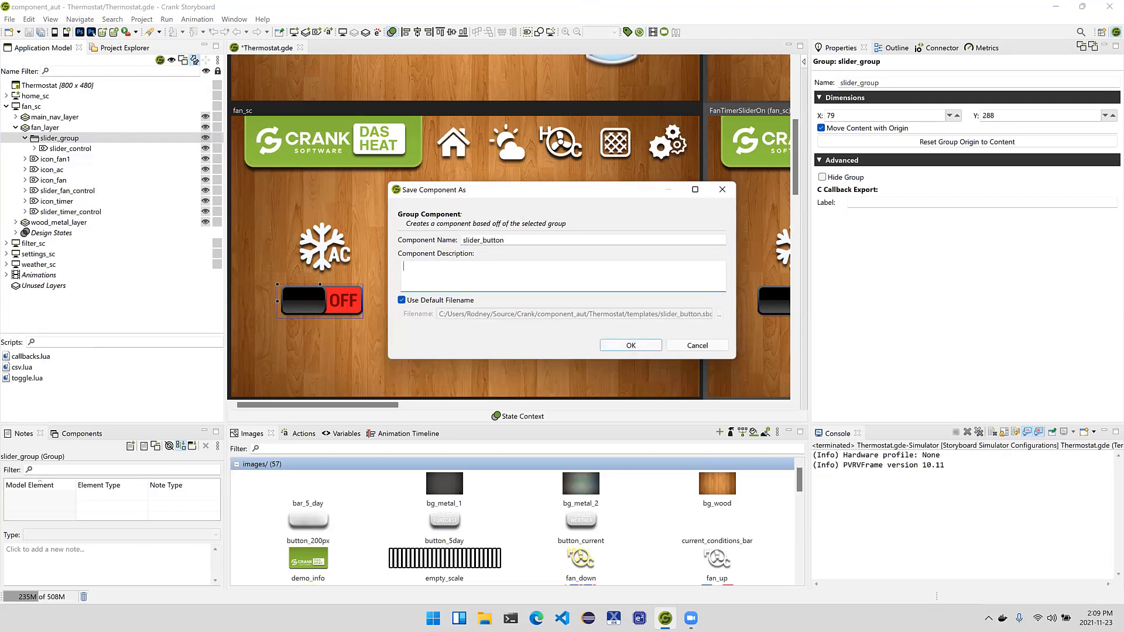
type("This")
type("is butt")
type("on ")
type("is a ")
type("that slides side ")
type("to side.")
left_click(631, 345)
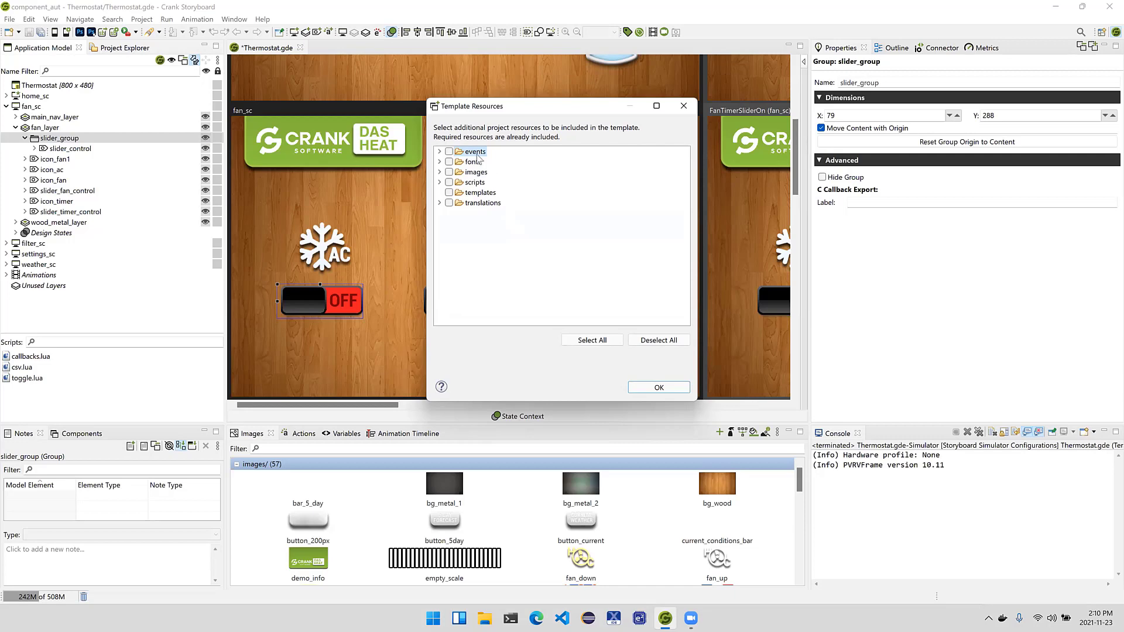
Include the slider_toggle animation in the component without extra resource files, and replace the selected group with the new template.
left_click(439, 172)
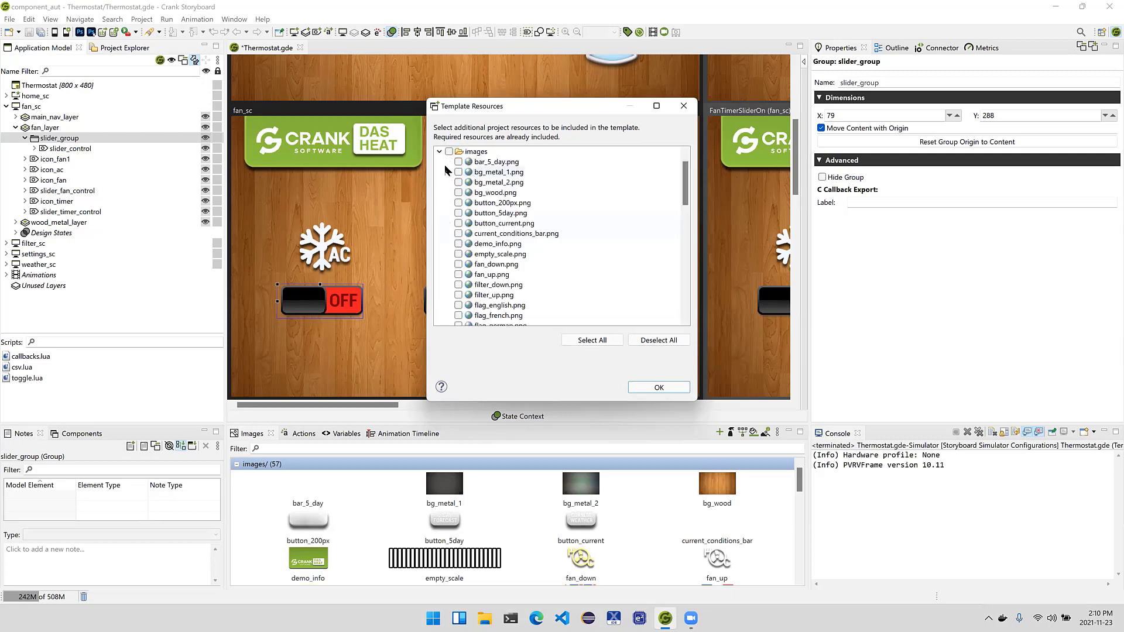
left_click(439, 152)
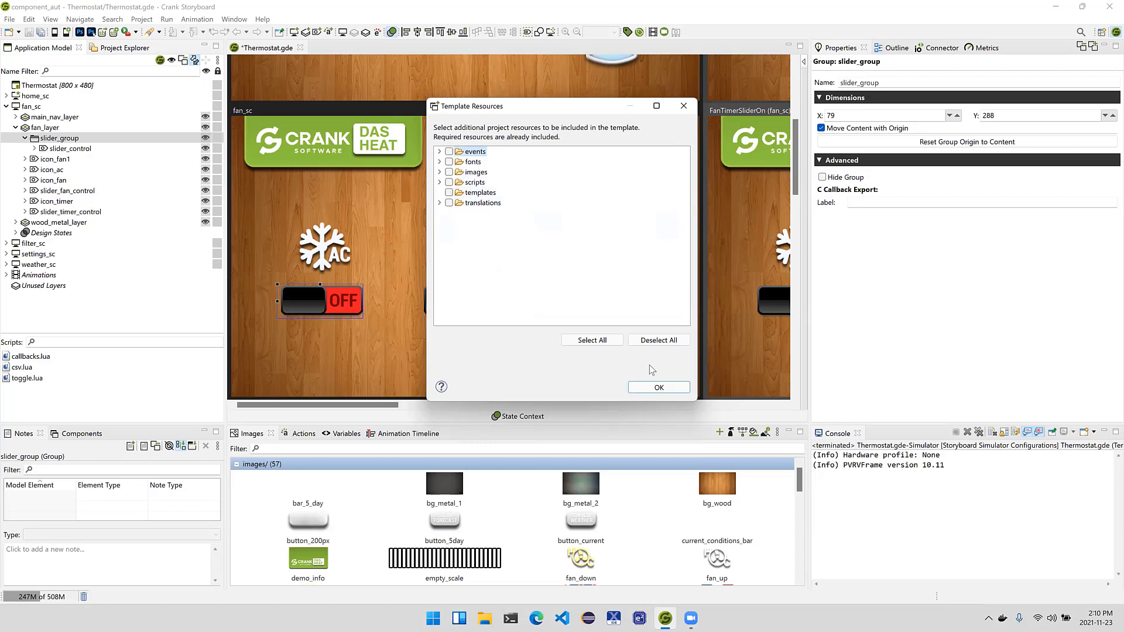
left_click(644, 387)
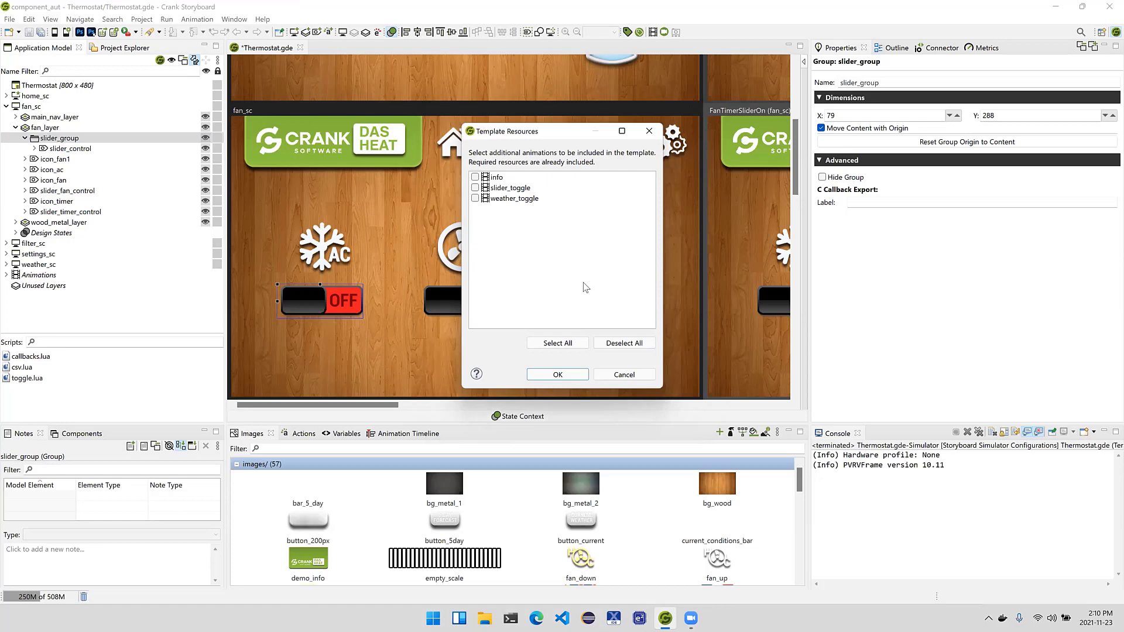
left_click(476, 188)
left_click(558, 375)
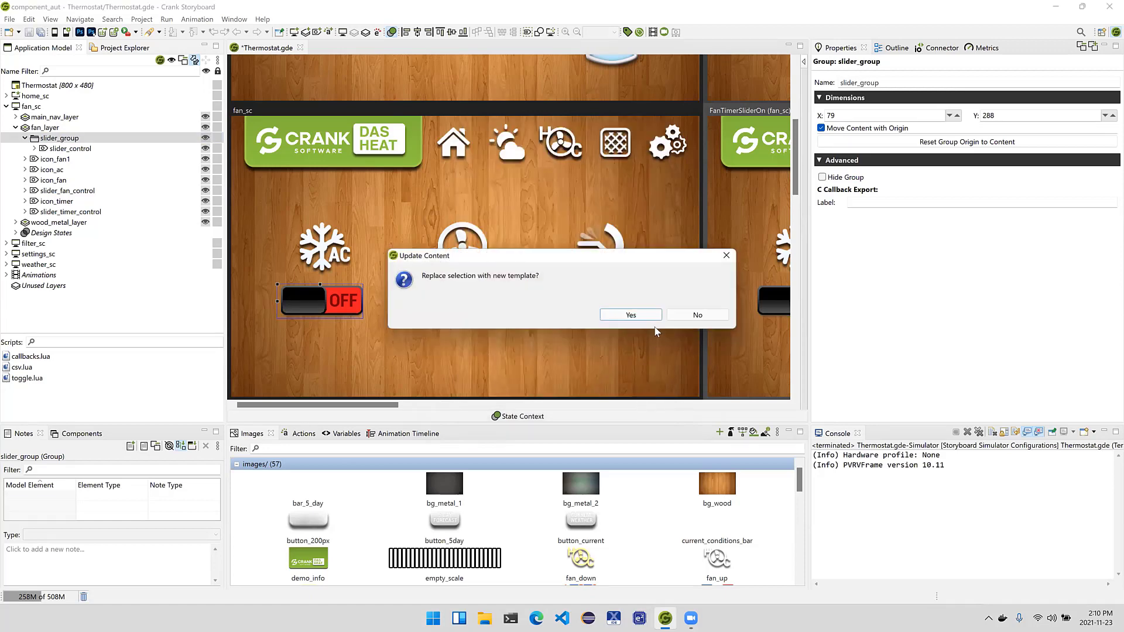
left_click(631, 315)
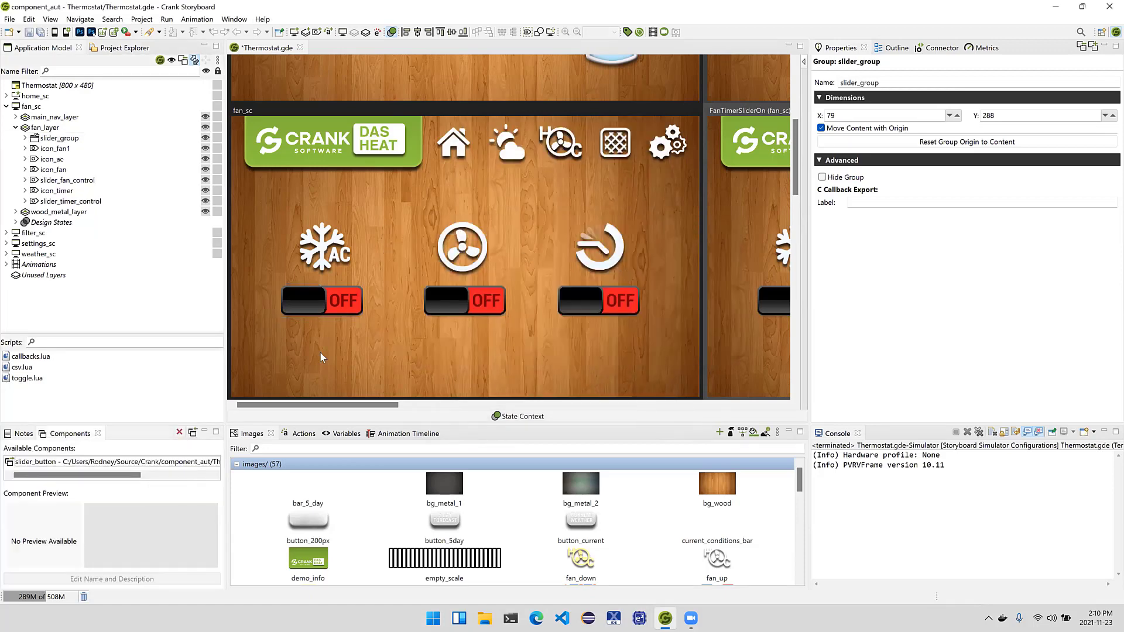
Open the slider_button component for editing.
left_click(88, 462)
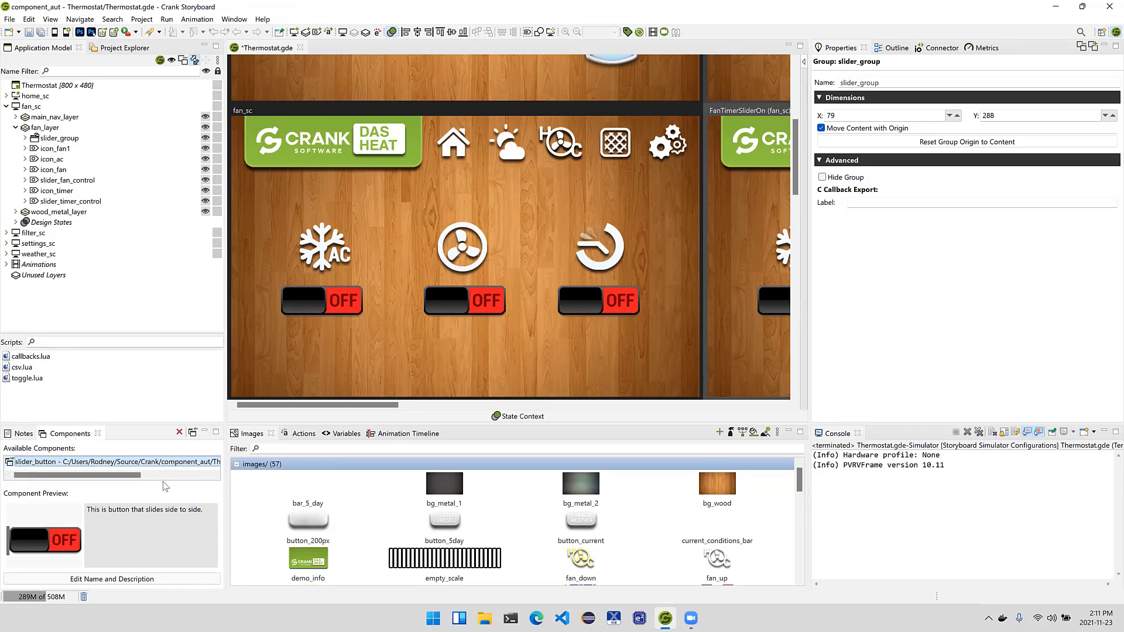
double_click(183, 466)
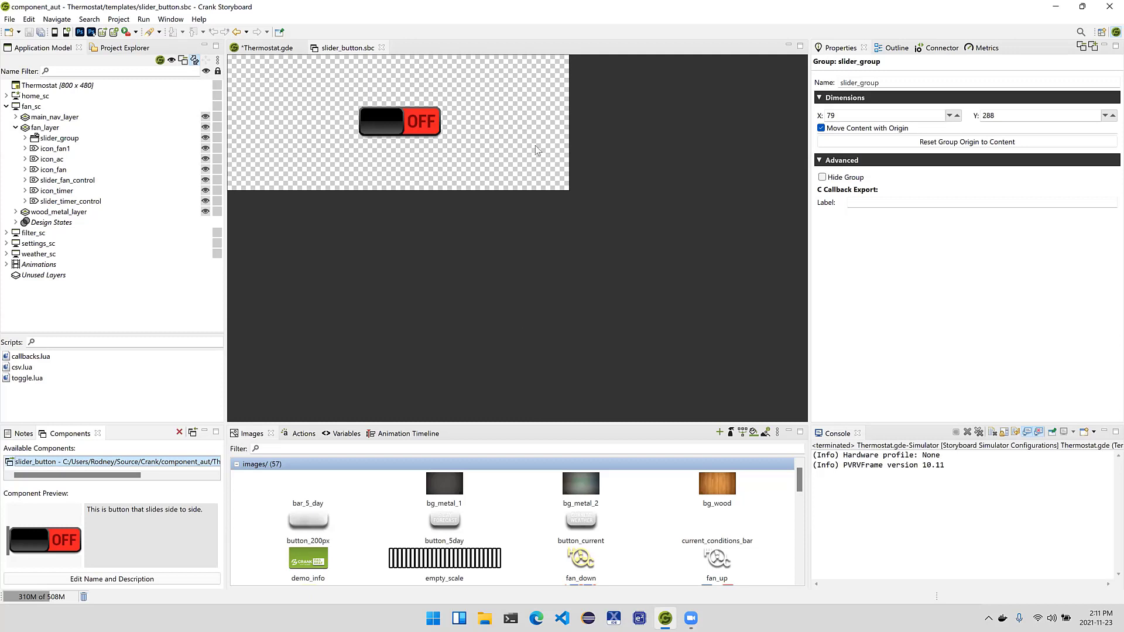
left_click(549, 67)
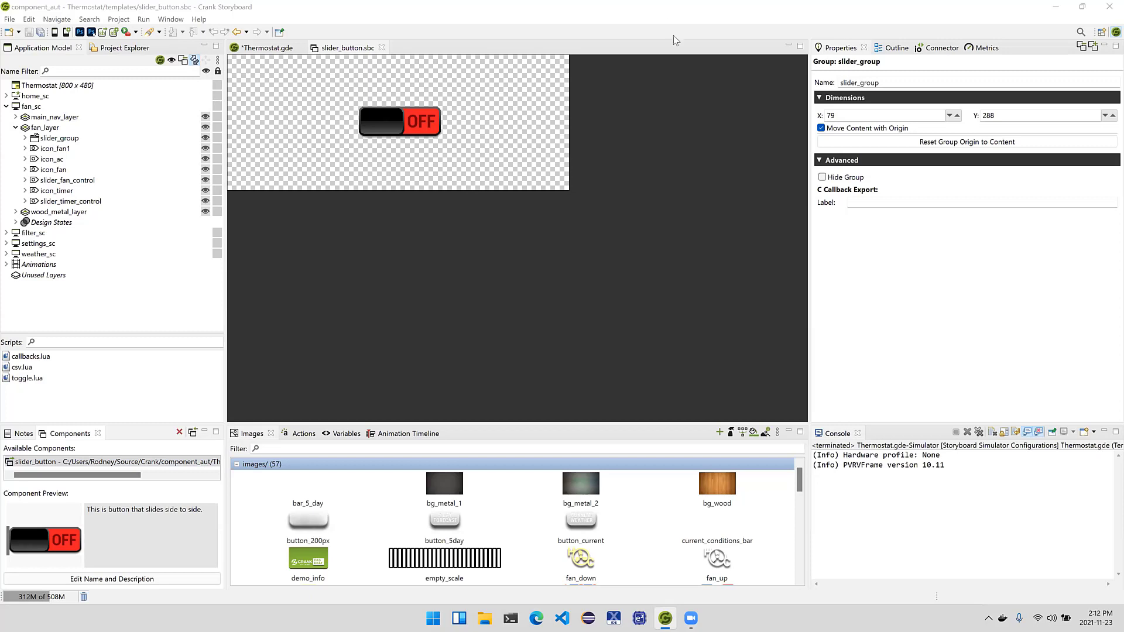
Copy the slider_update image from the desktop and paste it into the Thermostat project's images.
left_click(1055, 10)
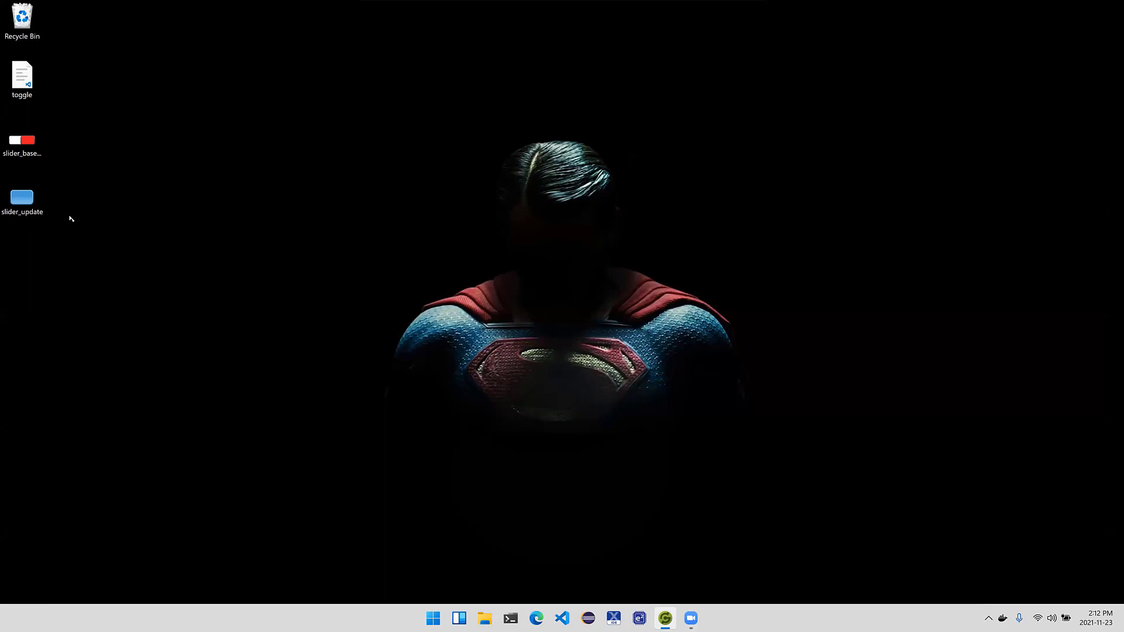
right_click(29, 211)
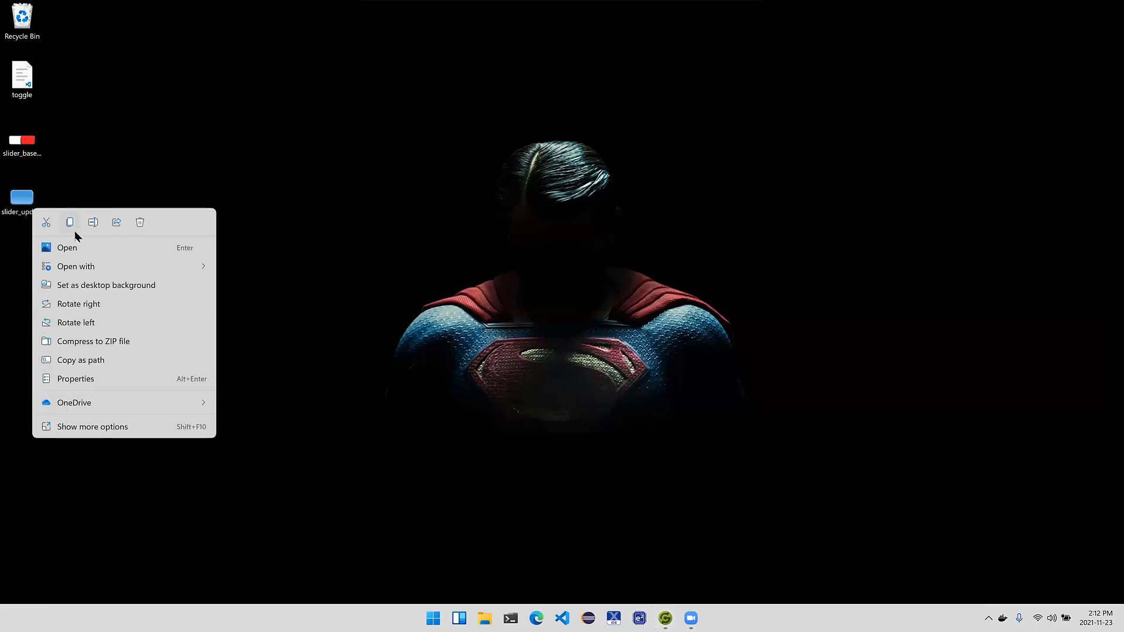
left_click(71, 225)
left_click(667, 616)
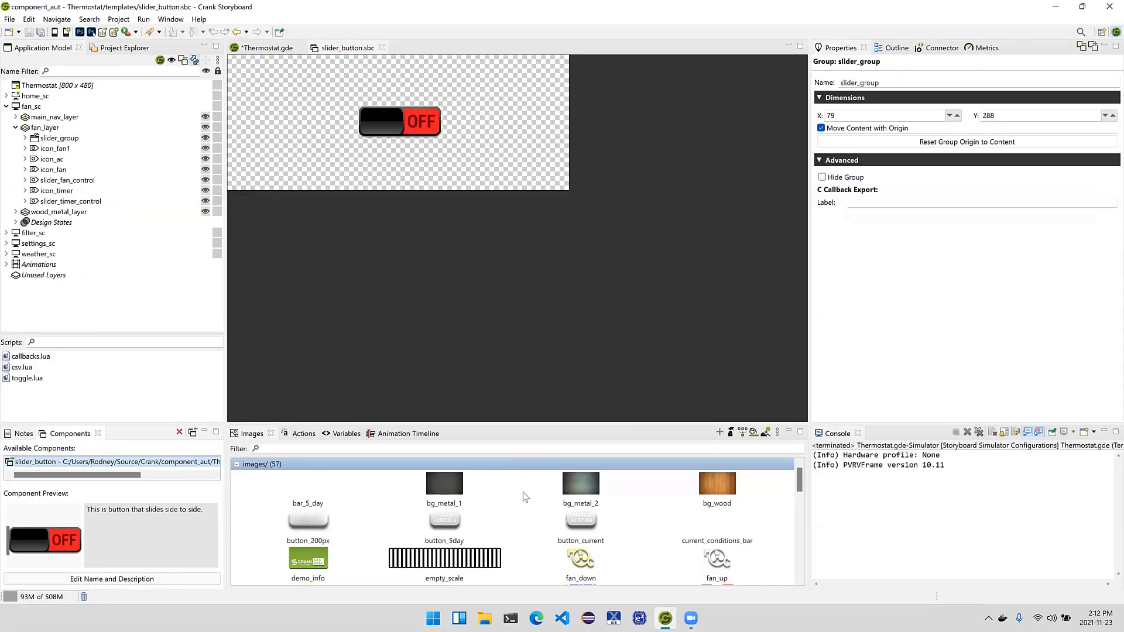
right_click(525, 498)
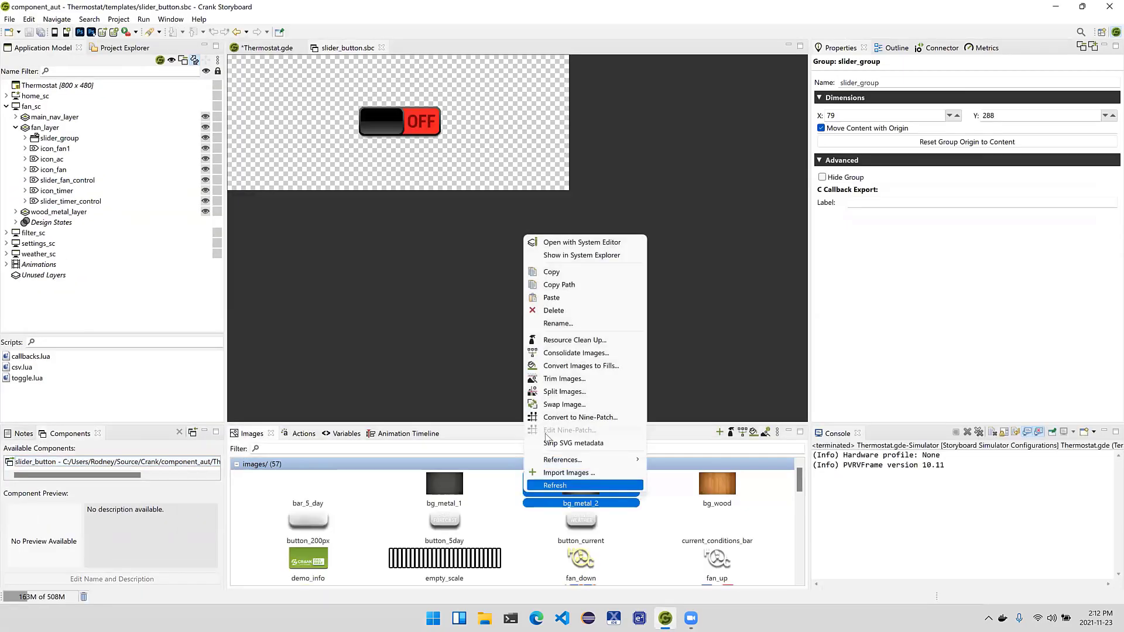
left_click(556, 298)
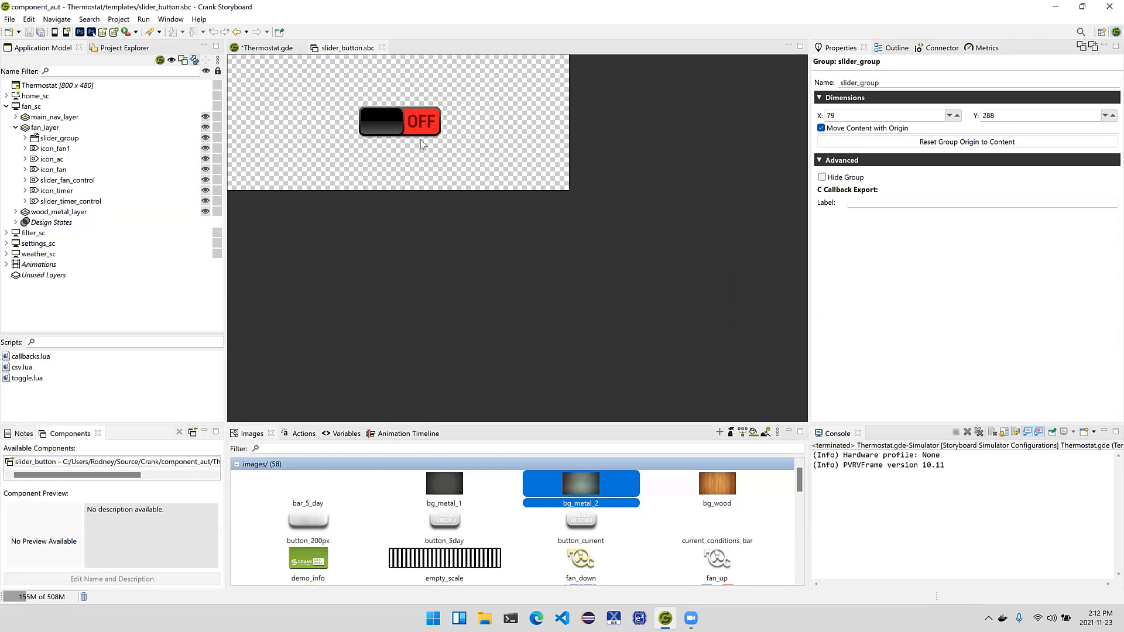
Replace the slider knob image of slider_control in the component with slider_update.png.
double_click(417, 129)
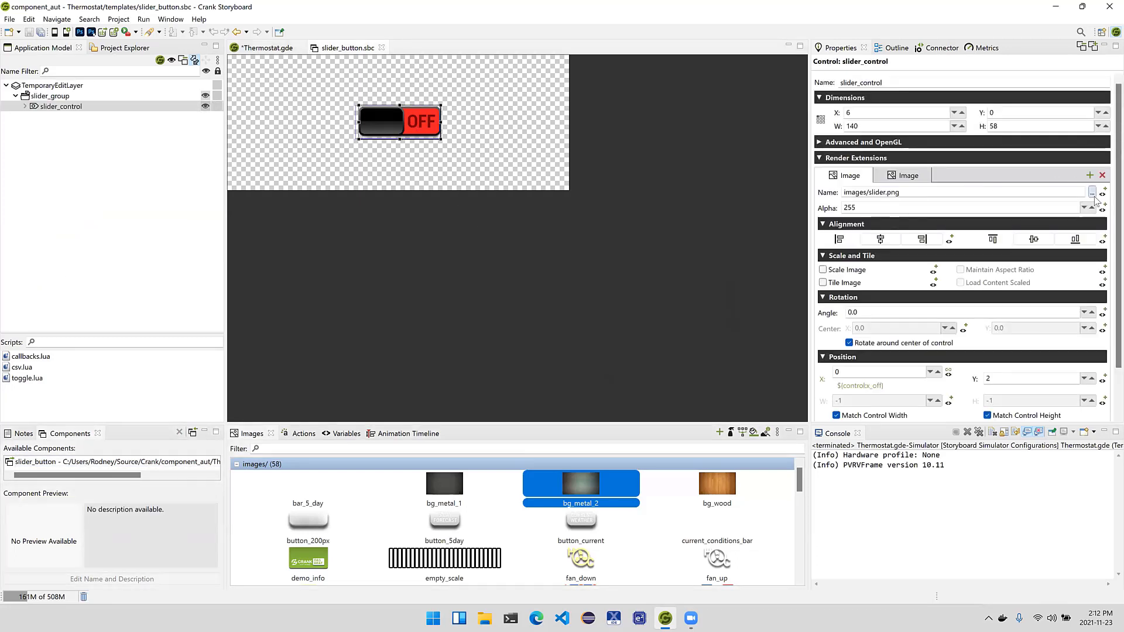
left_click(1092, 194)
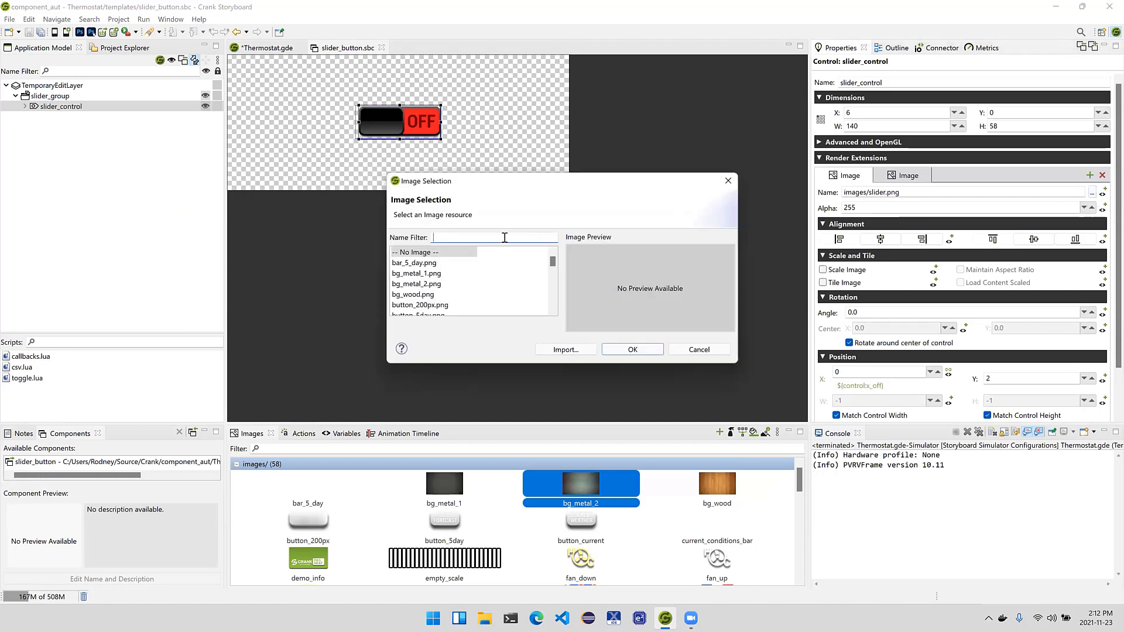
type("slider")
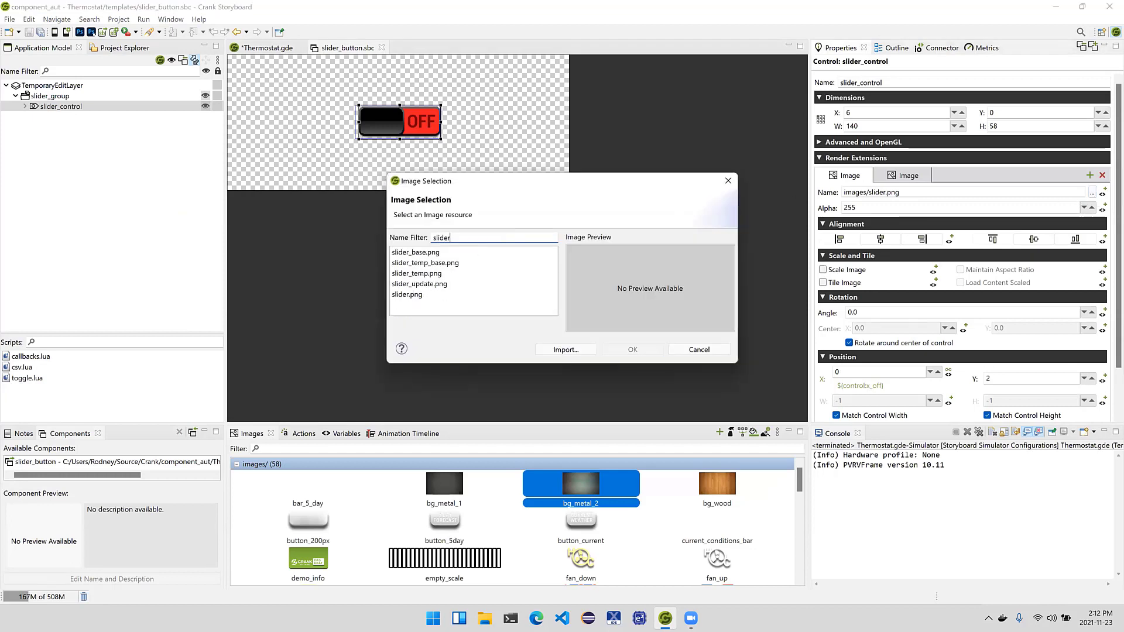
left_click(441, 284)
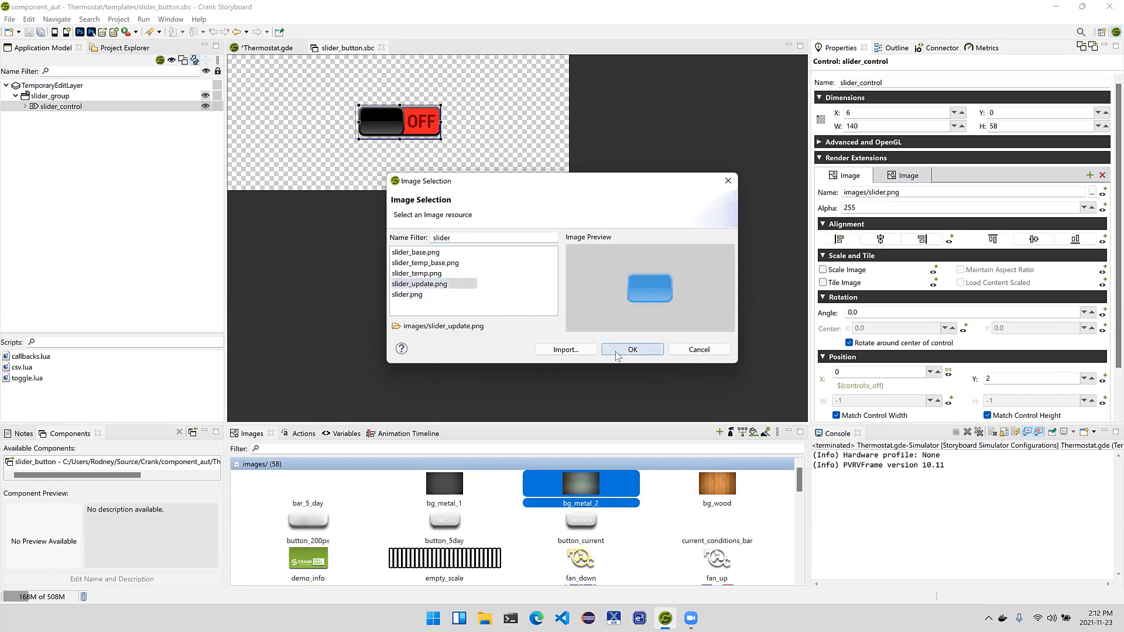
left_click(621, 351)
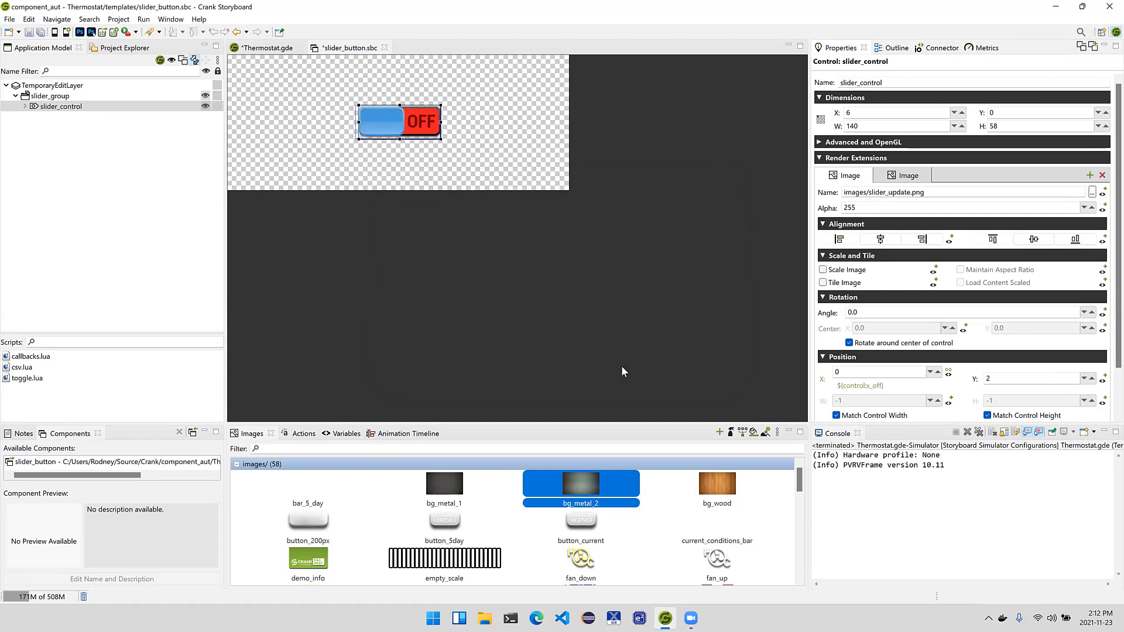
Save the slider_button component with the slider_toggle animation included and no additional resource files.
key("ctrl+s")
left_click(680, 318)
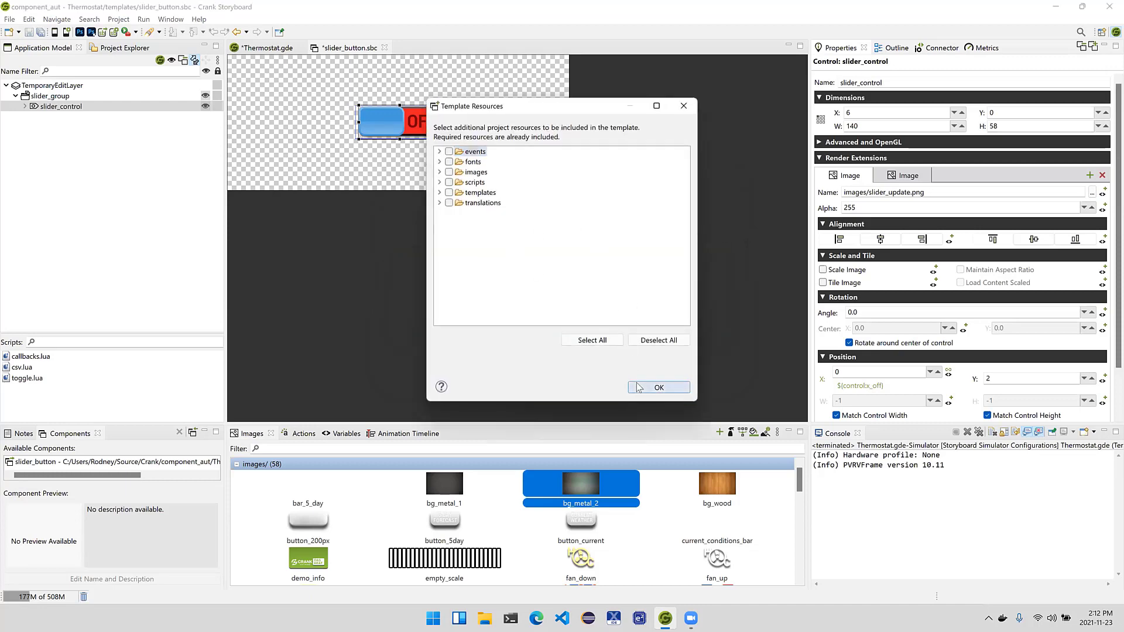
left_click(647, 389)
left_click(475, 178)
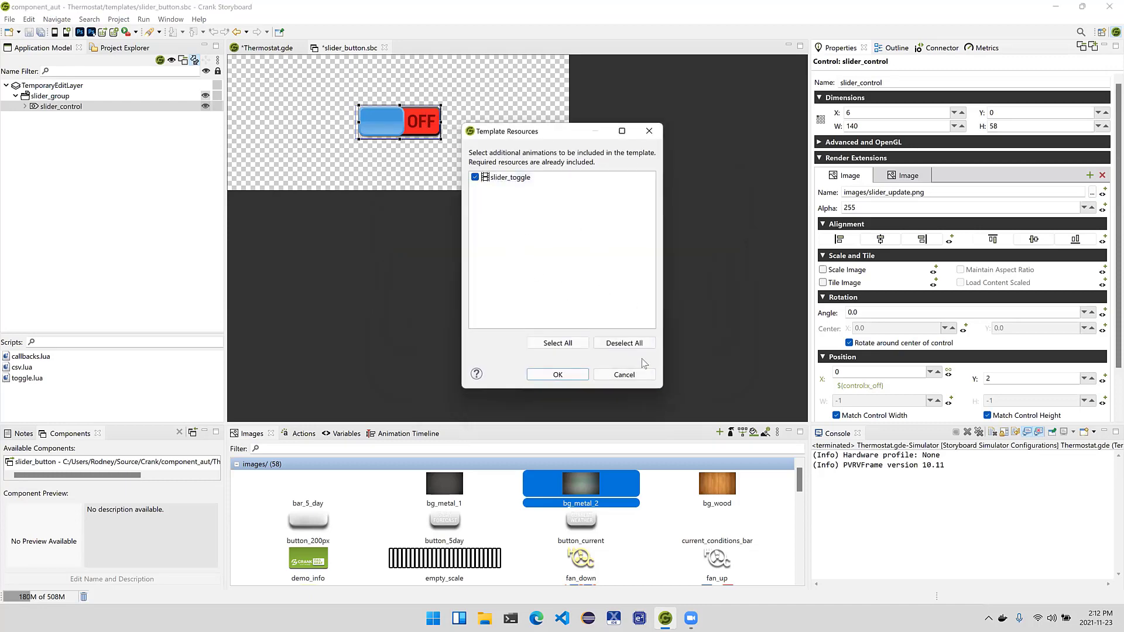
left_click(572, 379)
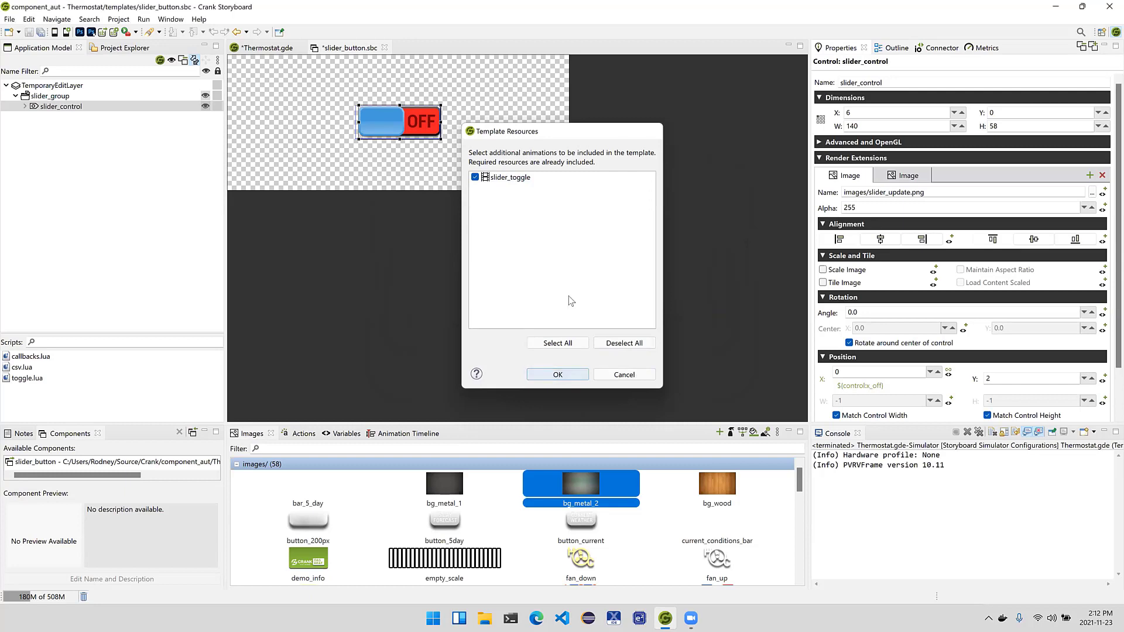
Update the slider_group instance on fan_layer of the Thermostat model to match the edited slider_button component.
left_click(275, 50)
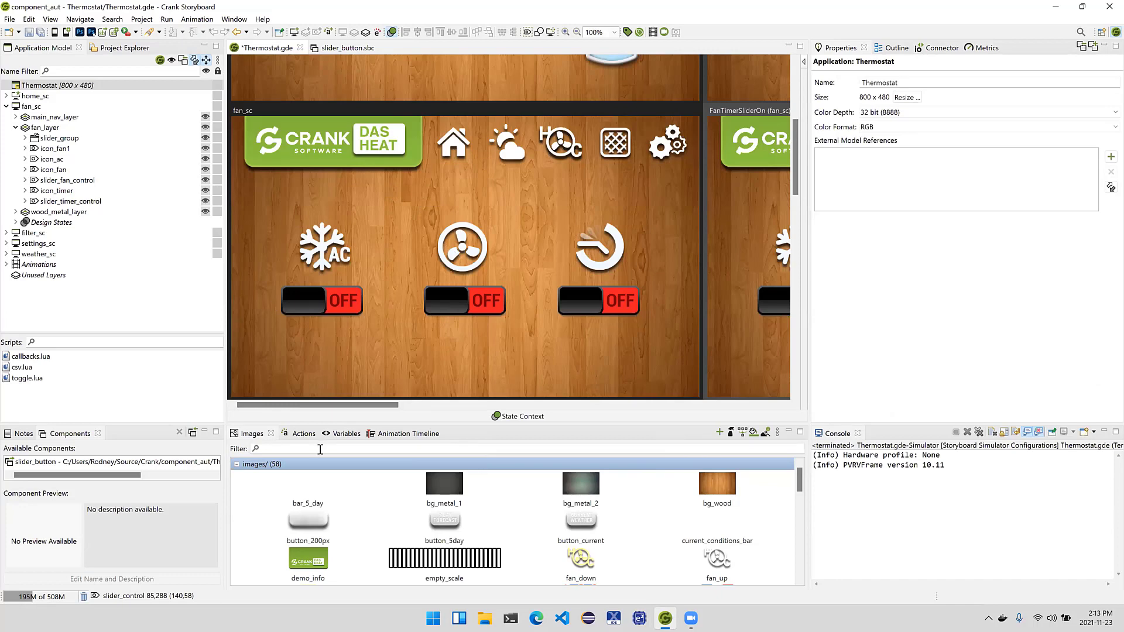
right_click(161, 464)
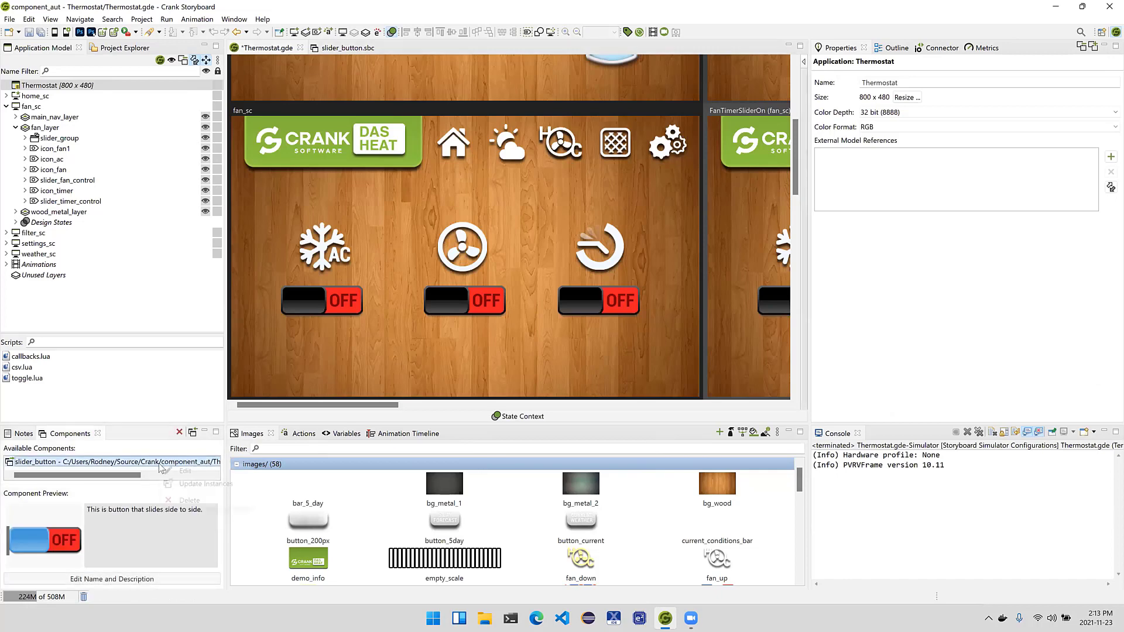
left_click(194, 485)
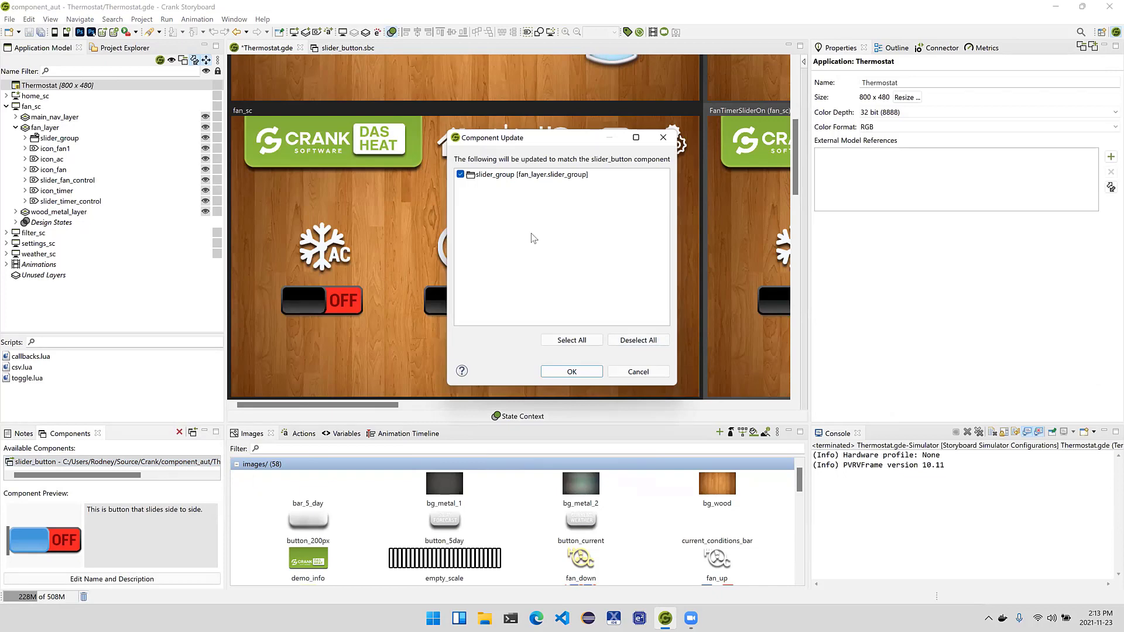
left_click(566, 373)
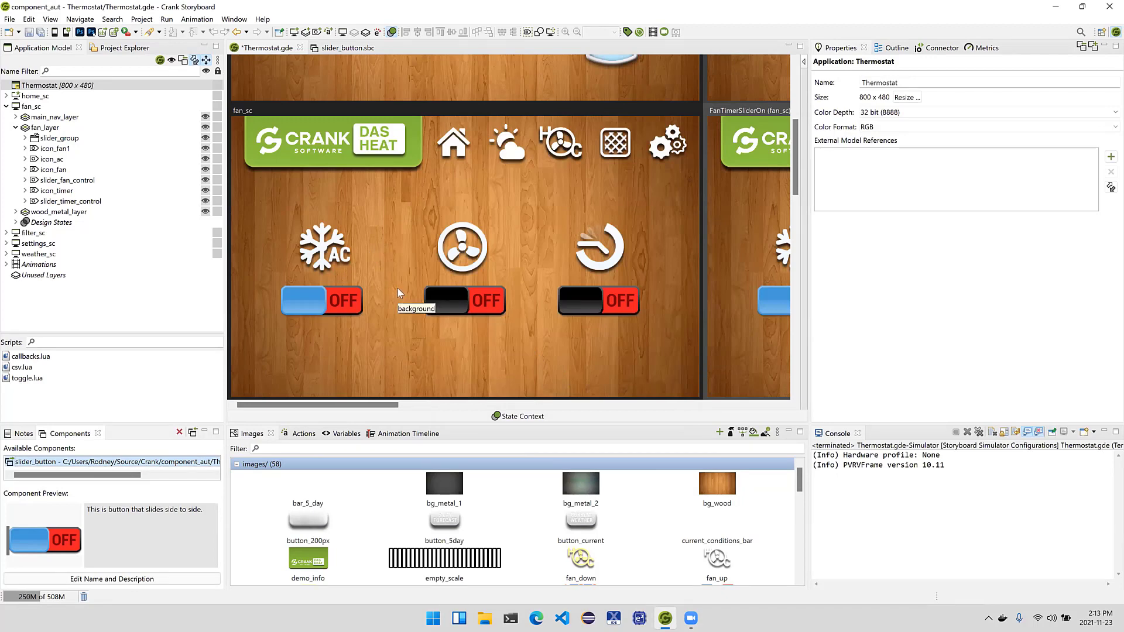
Replace slider_fan_control and slider_timer_control on fan_sc with slider_button instances at about X 327, Y 290 and X 575, Y 294.
left_click(454, 314)
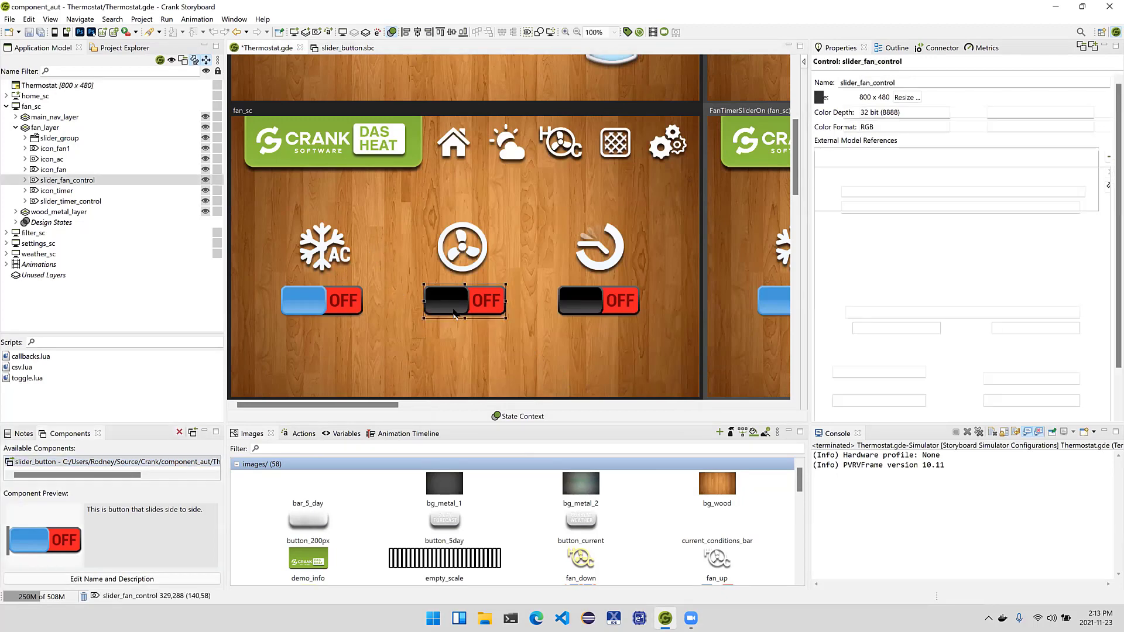
key("Delete")
left_click(620, 305)
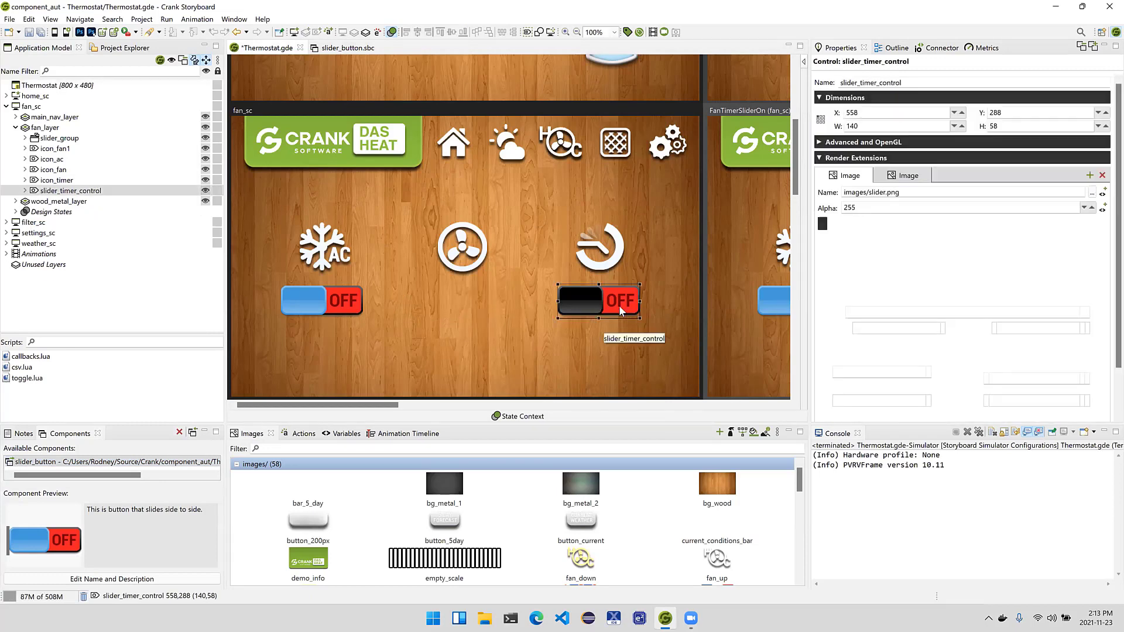
key("Delete")
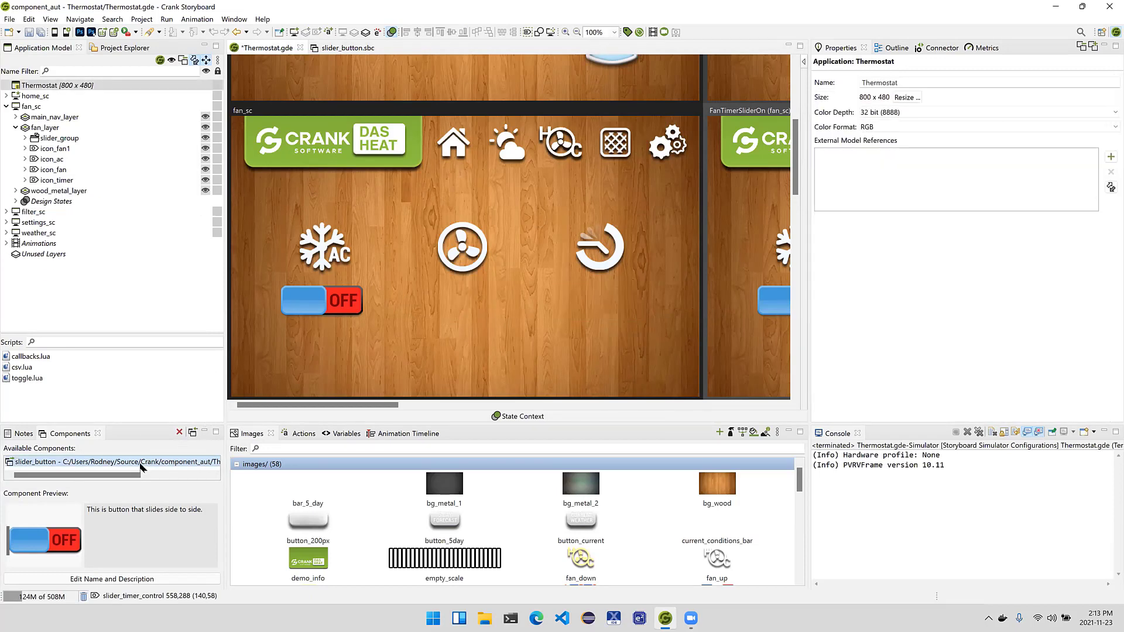
left_click_drag(141, 466, 465, 302)
left_click_drag(152, 462, 568, 287)
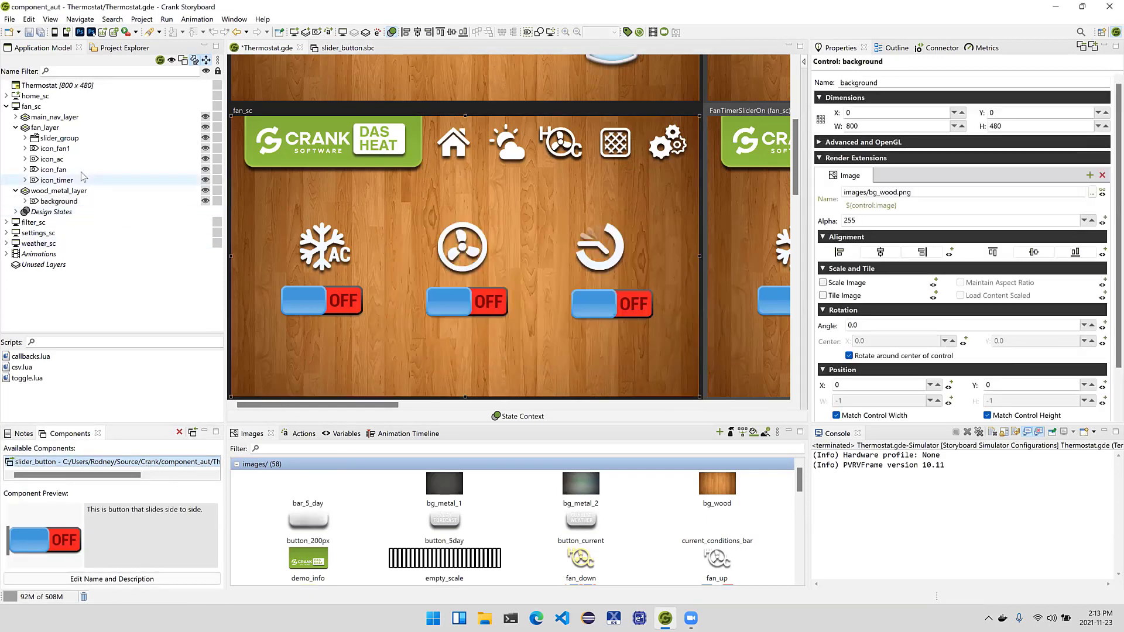
Move the two new slider groups from main_nav_layer into fan_layer.
left_click(16, 118)
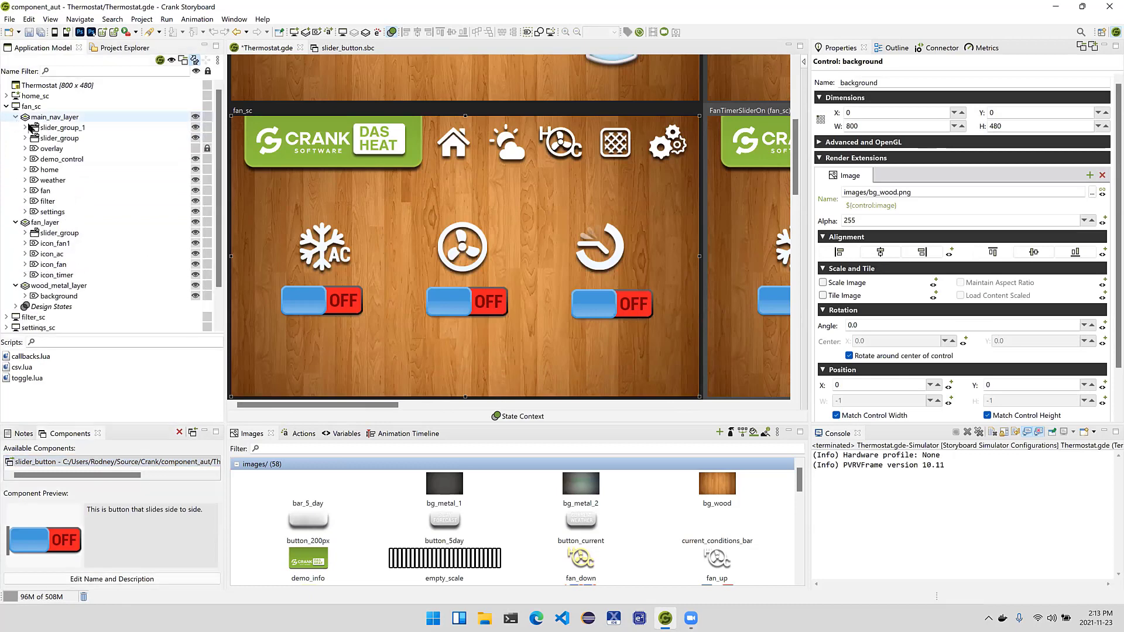
left_click(65, 128)
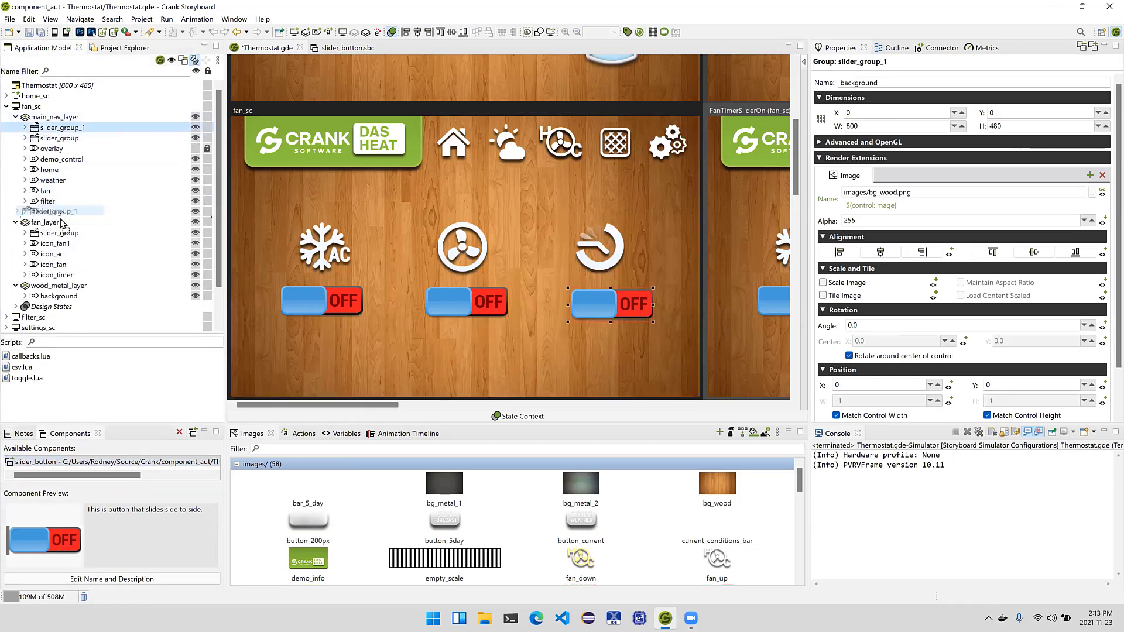
left_click_drag(62, 226, 62, 225)
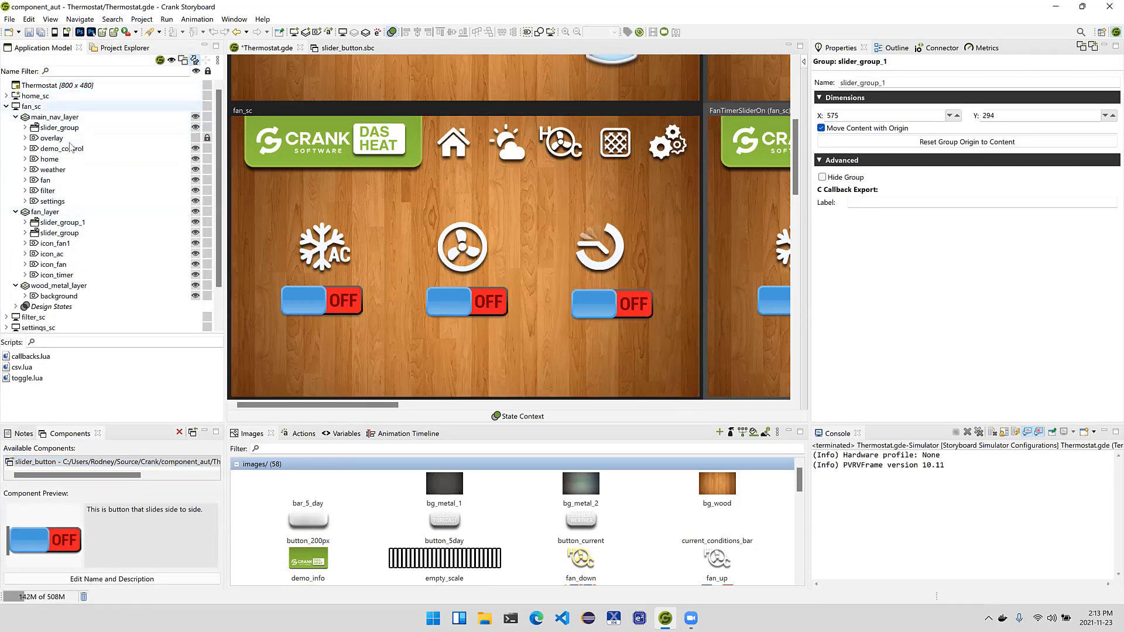
left_click(84, 128)
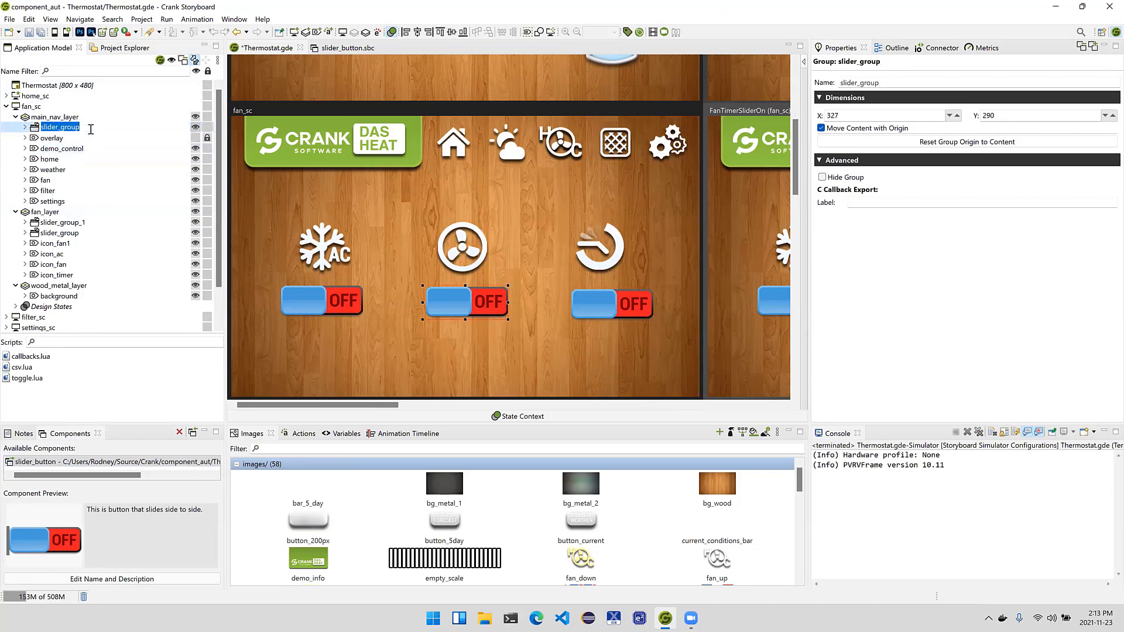
left_click_drag(82, 127, 117, 212)
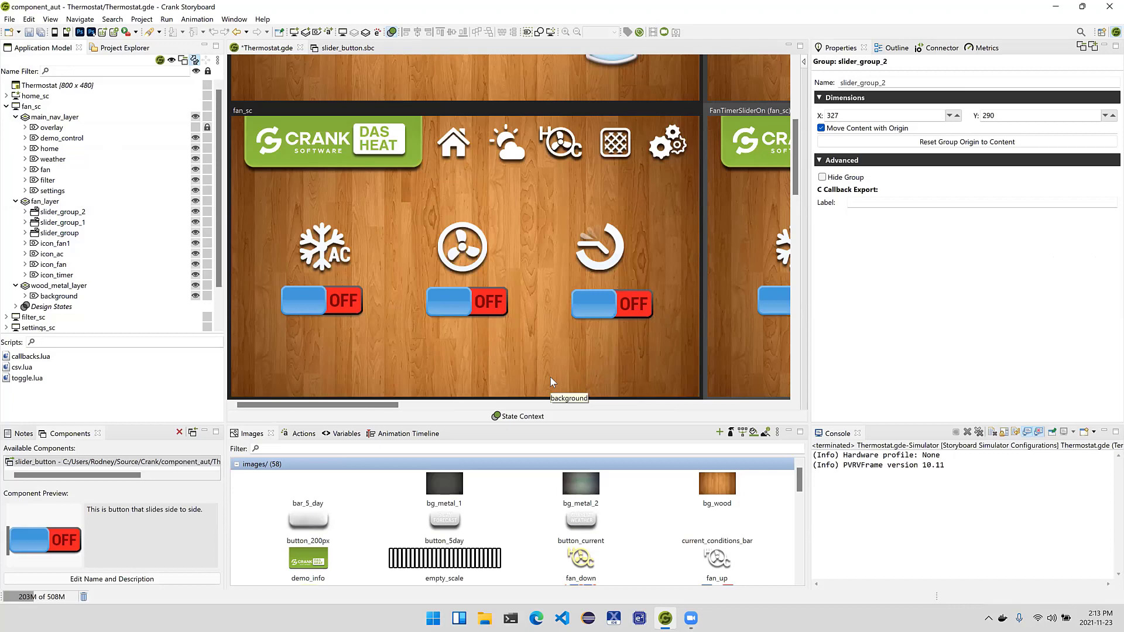
Simulate the project, toggle the AC, fan and timer sliders on and off on the fan screen, and close the simulator.
left_click(56, 33)
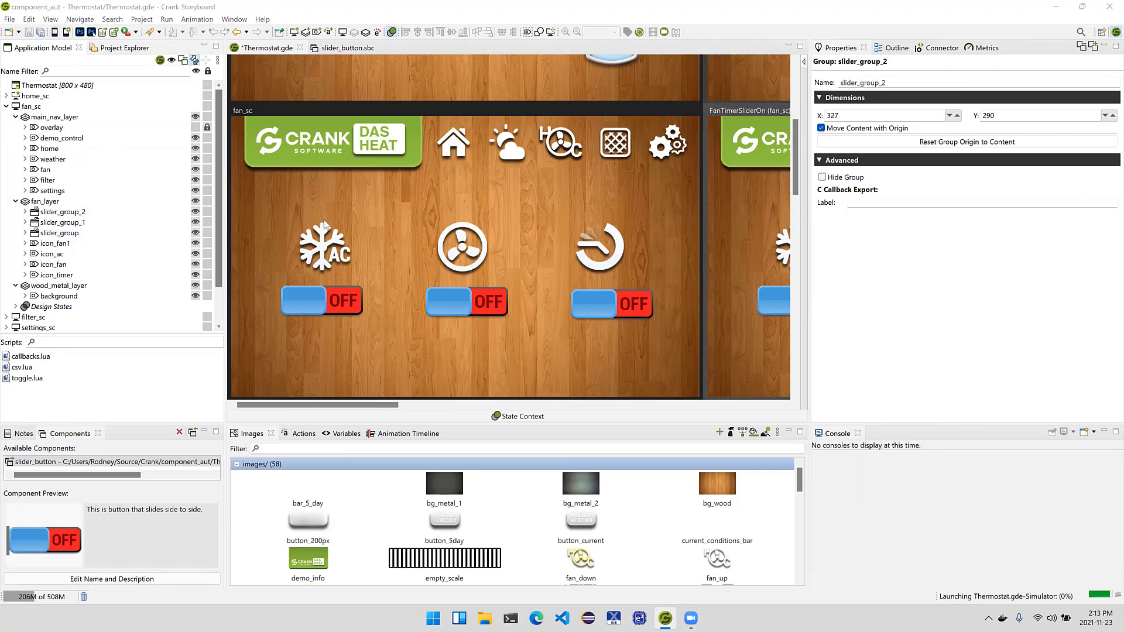
key("Return")
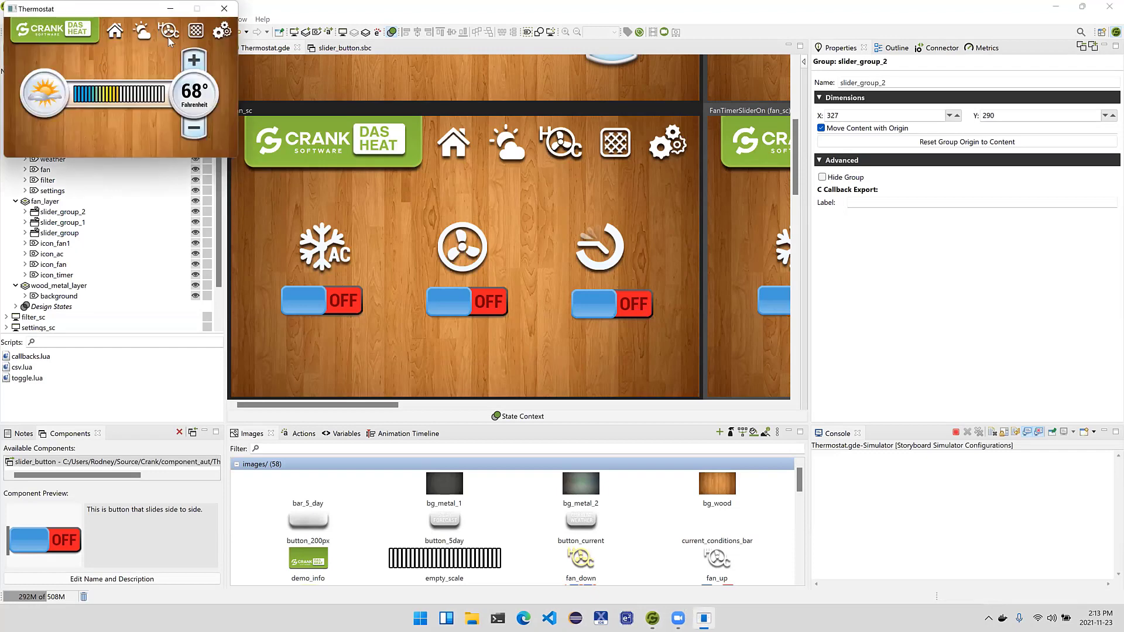
left_click(169, 33)
left_click(58, 113)
left_click(121, 111)
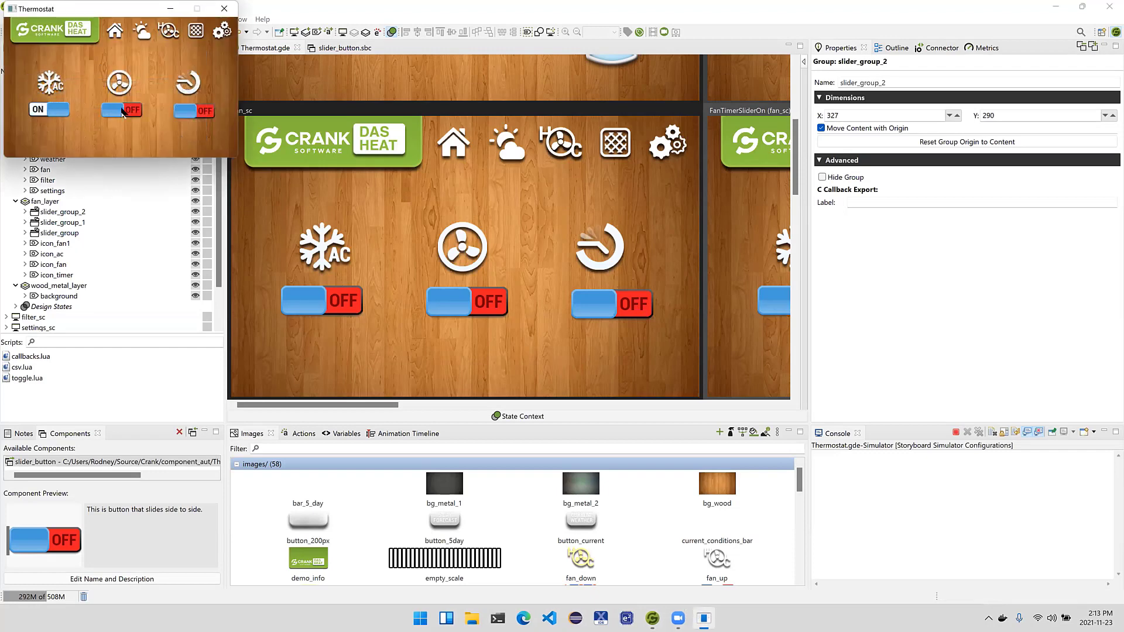
left_click(200, 115)
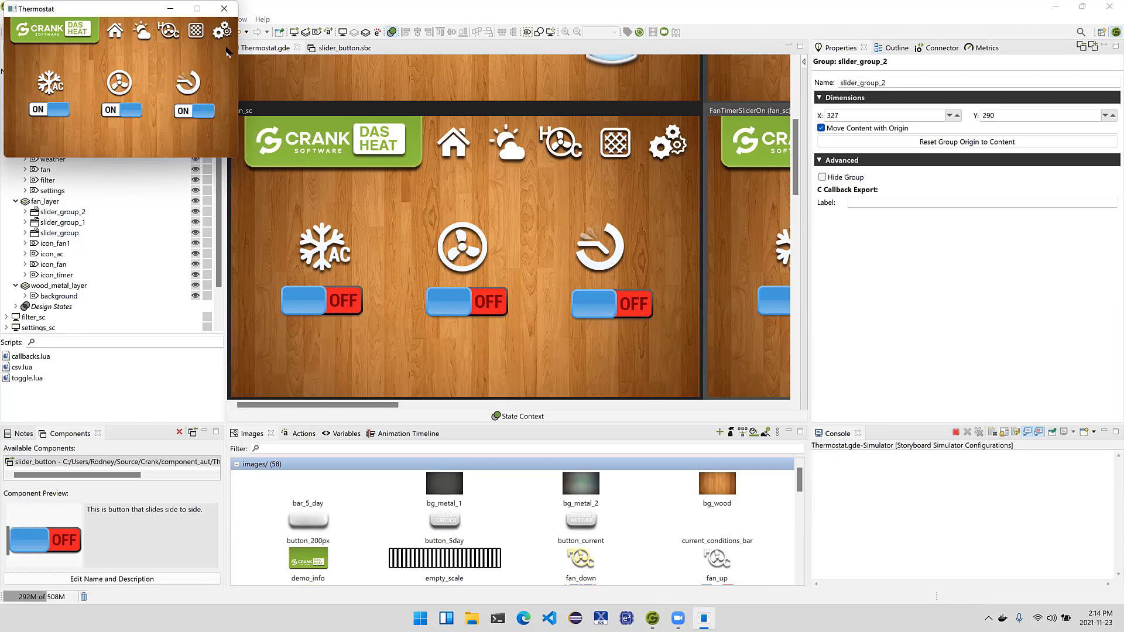
left_click(207, 113)
left_click(107, 114)
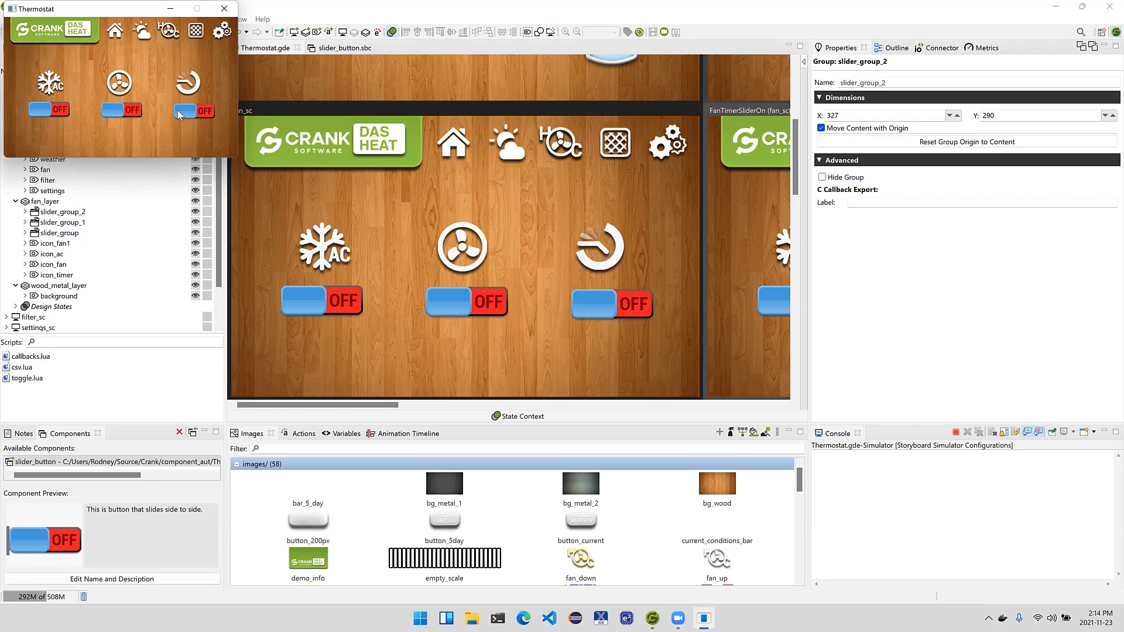
left_click(224, 8)
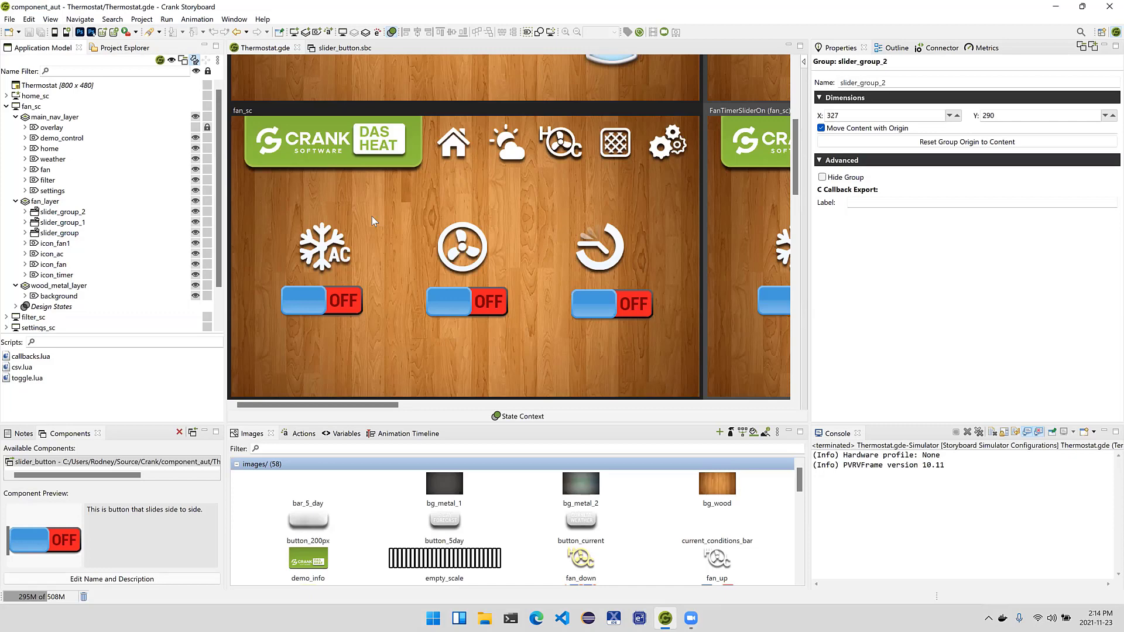
In the slider_button component, examine slider_control's second image extension and look through the project's available slider images.
left_click(338, 50)
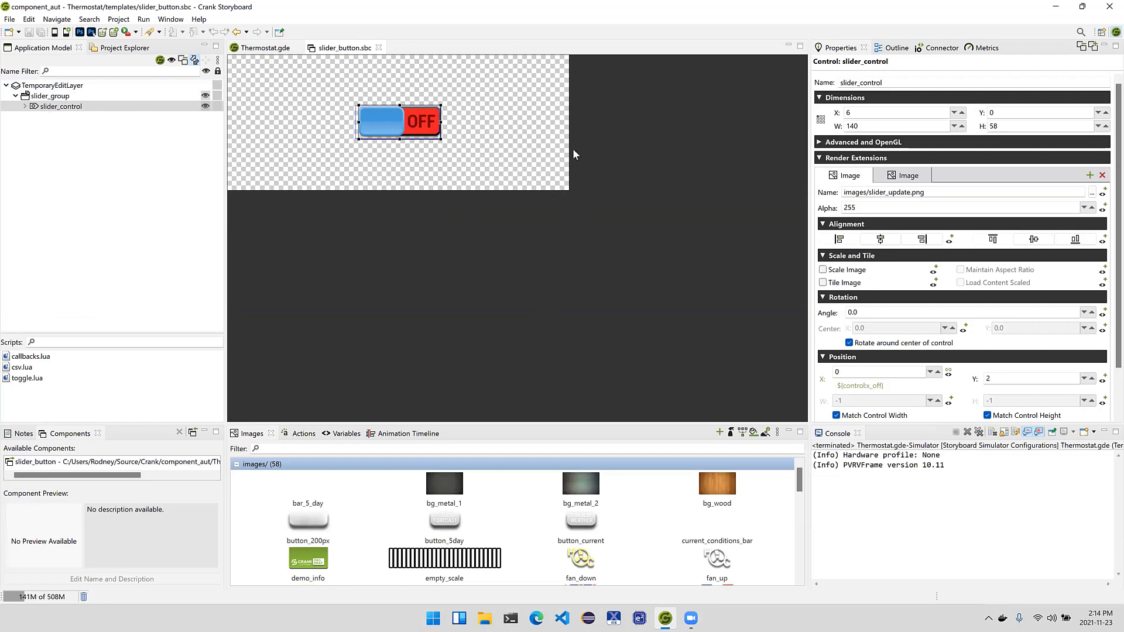
left_click(891, 176)
scroll(517, 511, "down", 3)
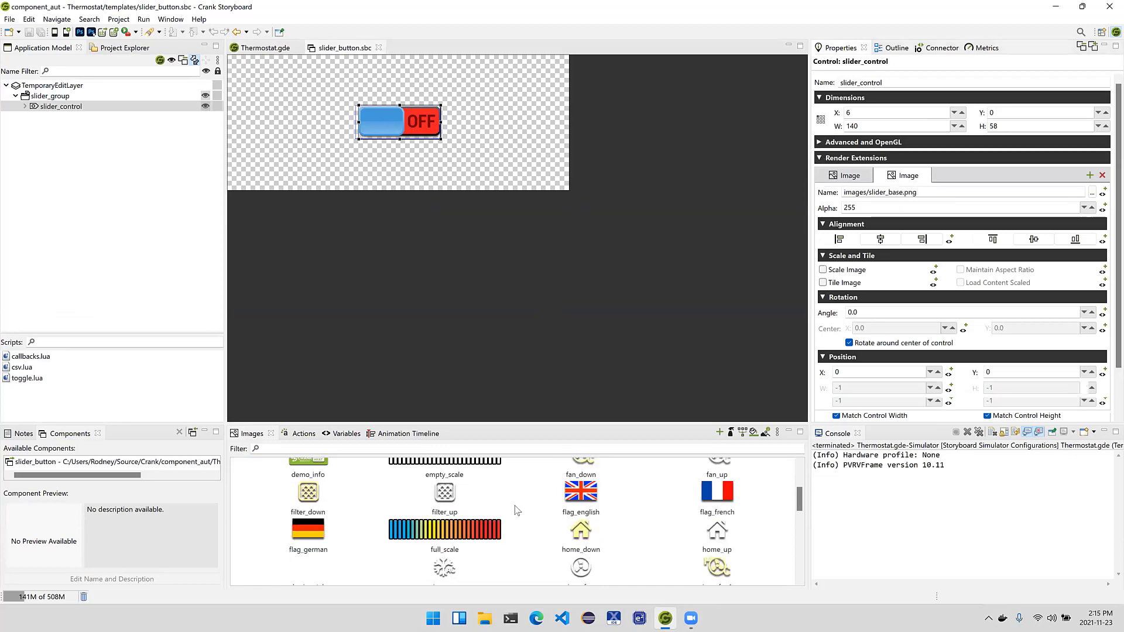
scroll(516, 511, "down", 5)
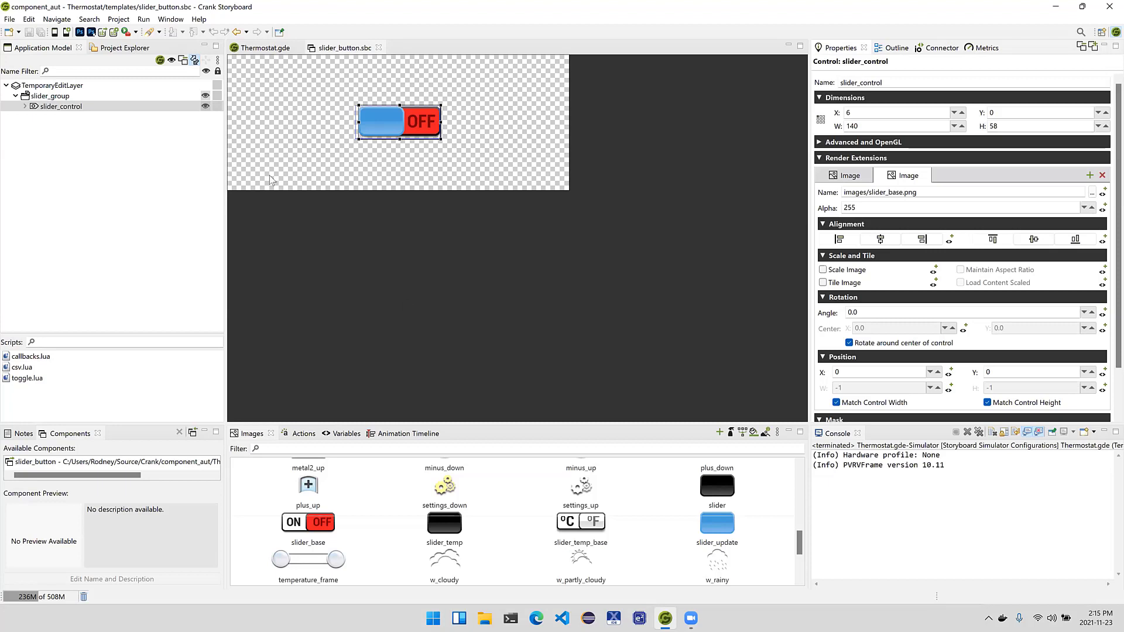
Add a control named slider_backgrond with an Image render extension to slider_group.
left_click(56, 99)
right_click(56, 99)
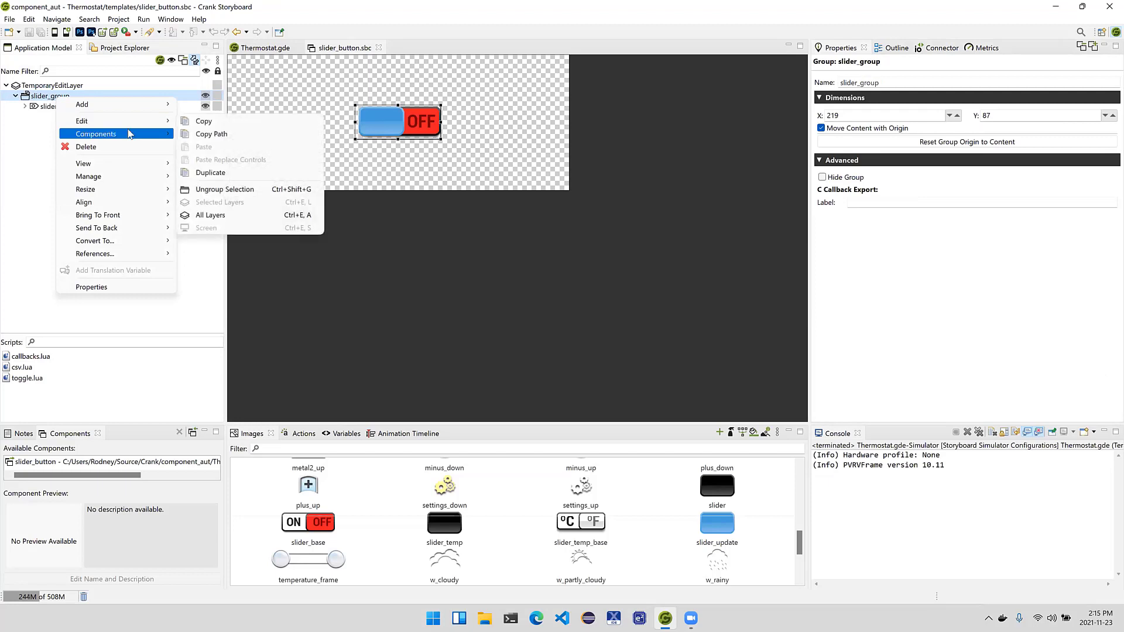
mouse_move(148, 106)
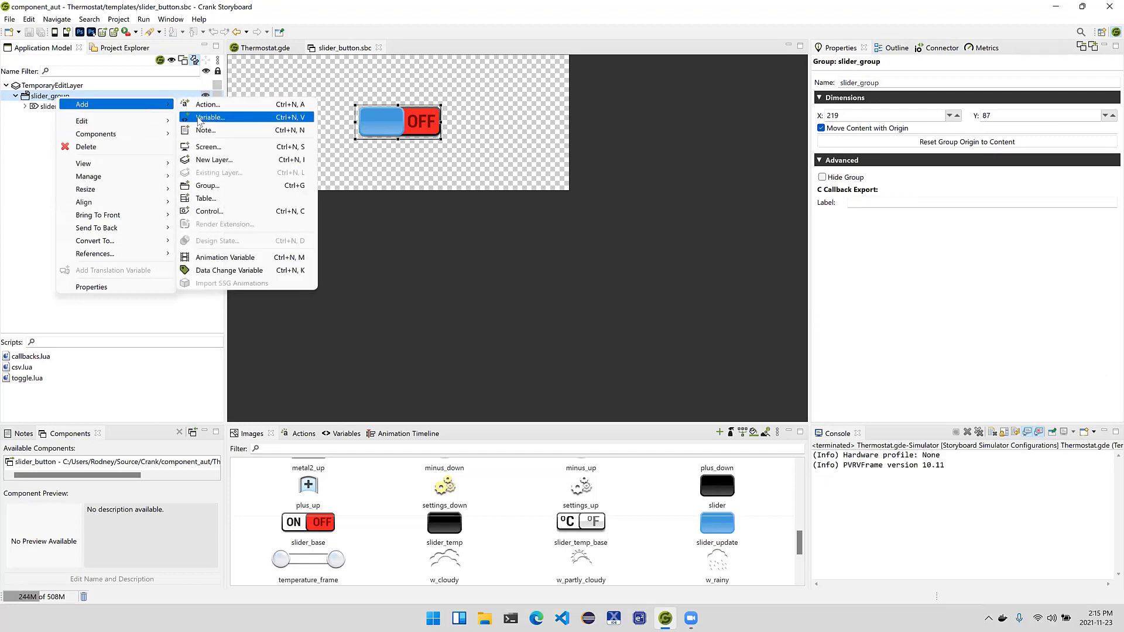
left_click(207, 211)
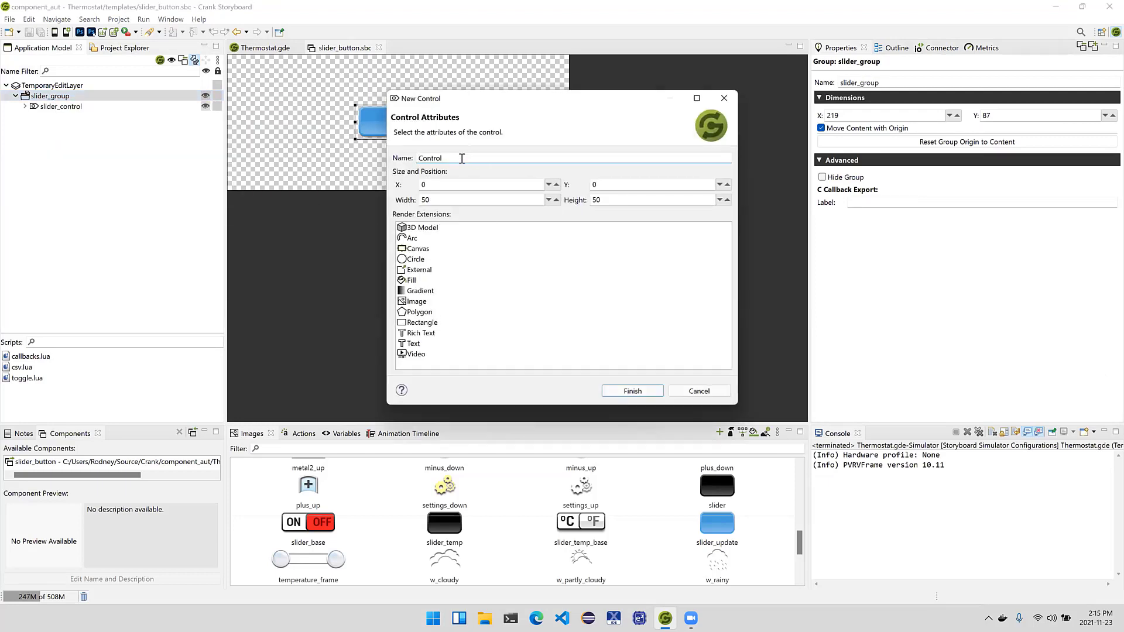
left_click(420, 301)
double_click(453, 158)
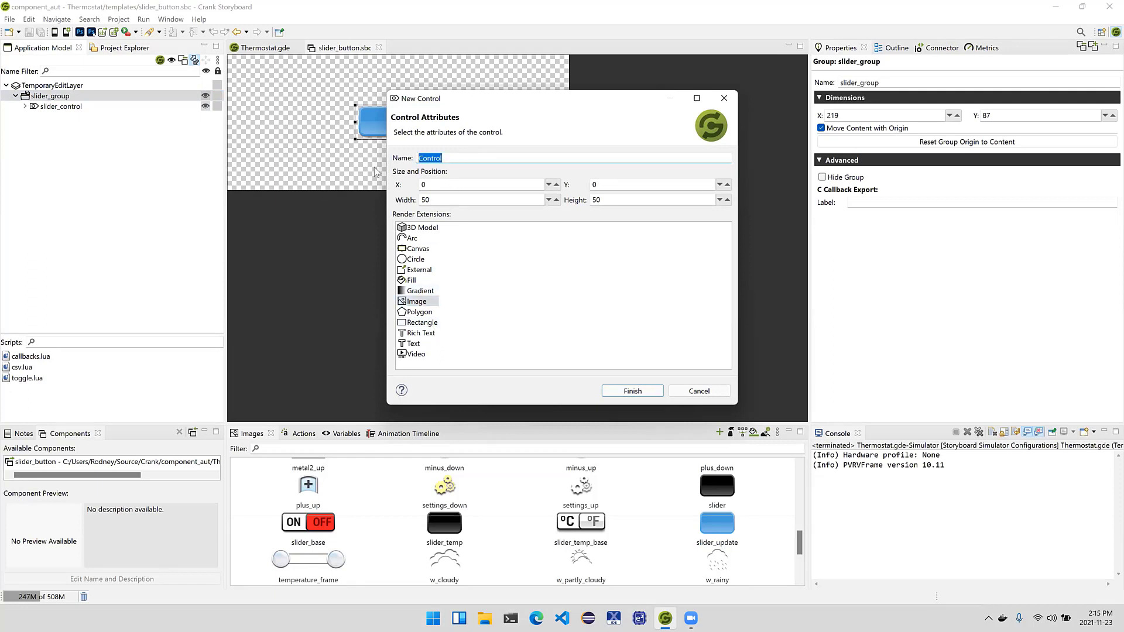
type("slider_backgrond")
left_click(633, 390)
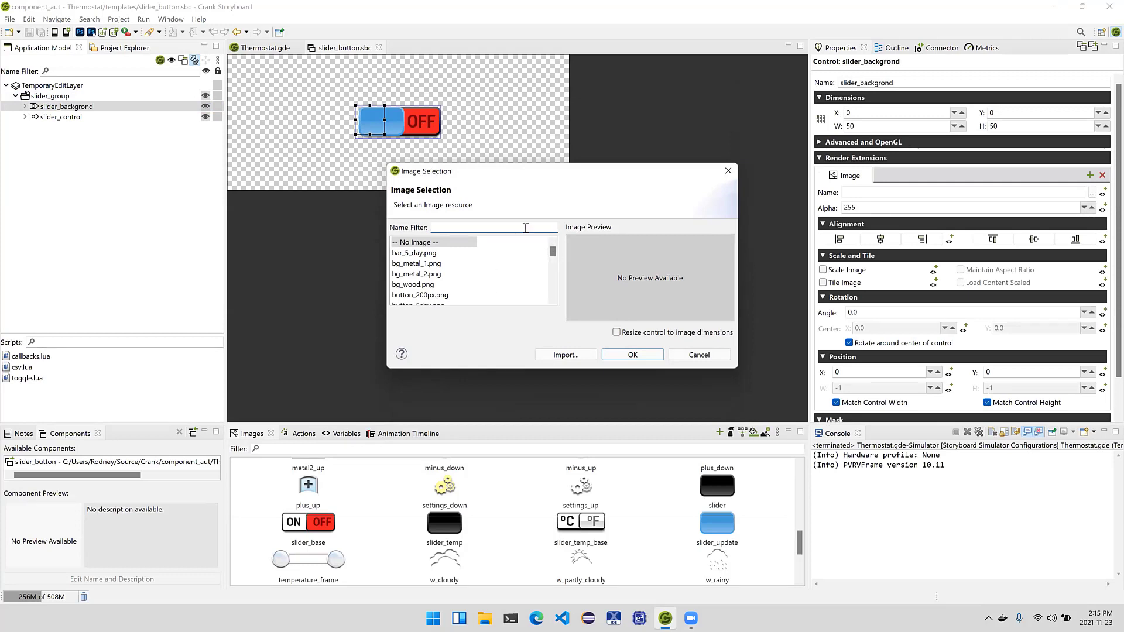
type("slider")
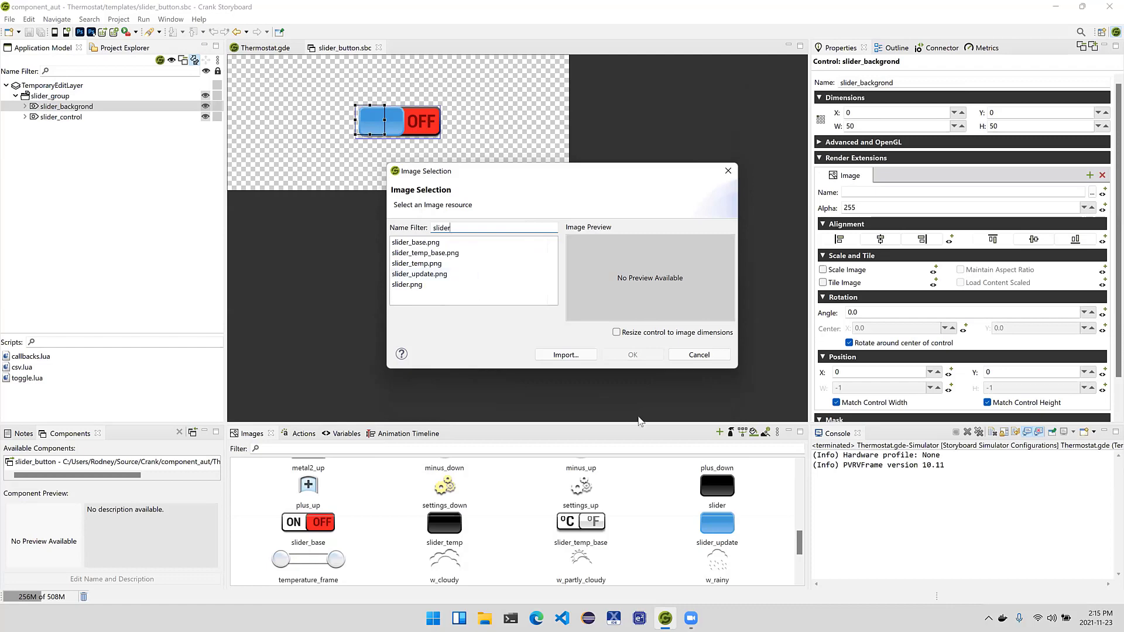
left_click(718, 358)
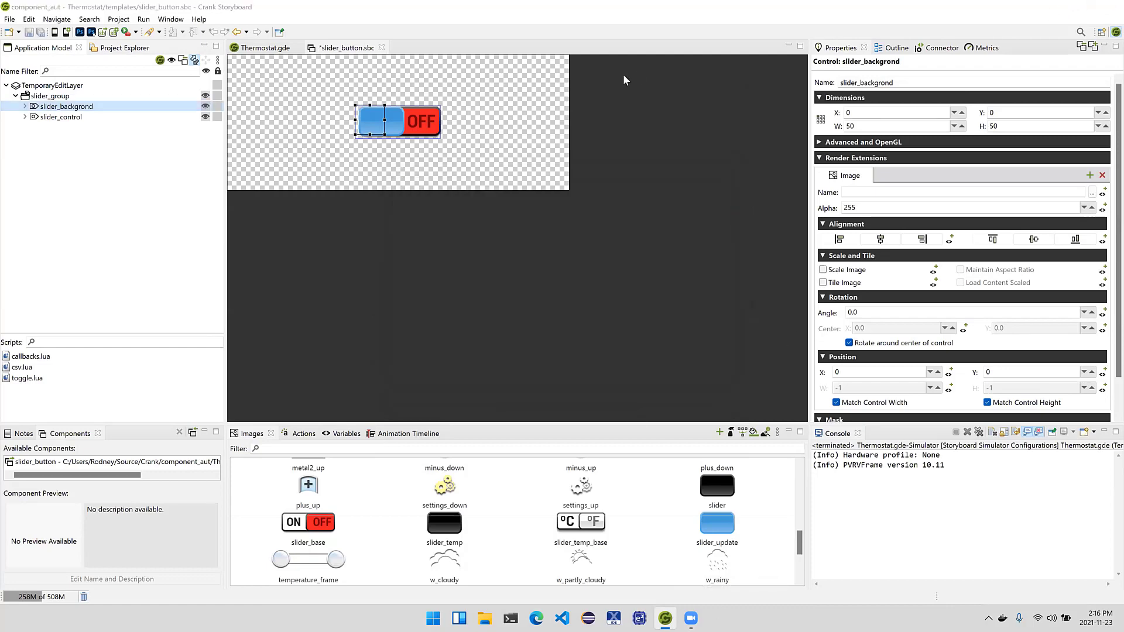
Copy the slider_base_notext image from the desktop and paste it into the Storyboard project's images.
key("super+d")
right_click(26, 137)
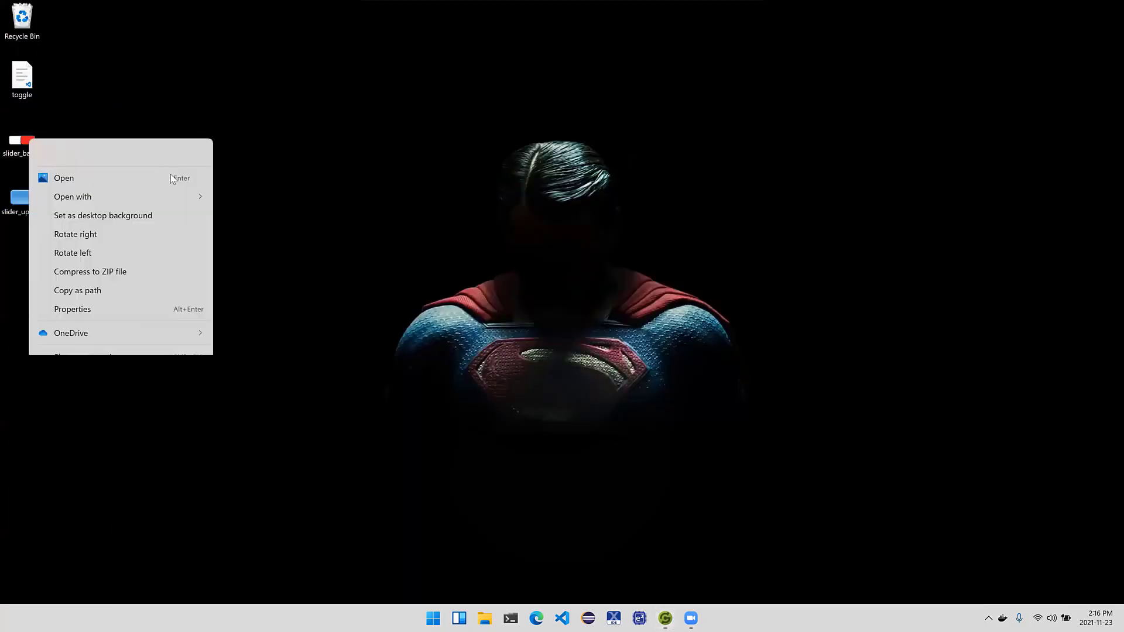
left_click(65, 155)
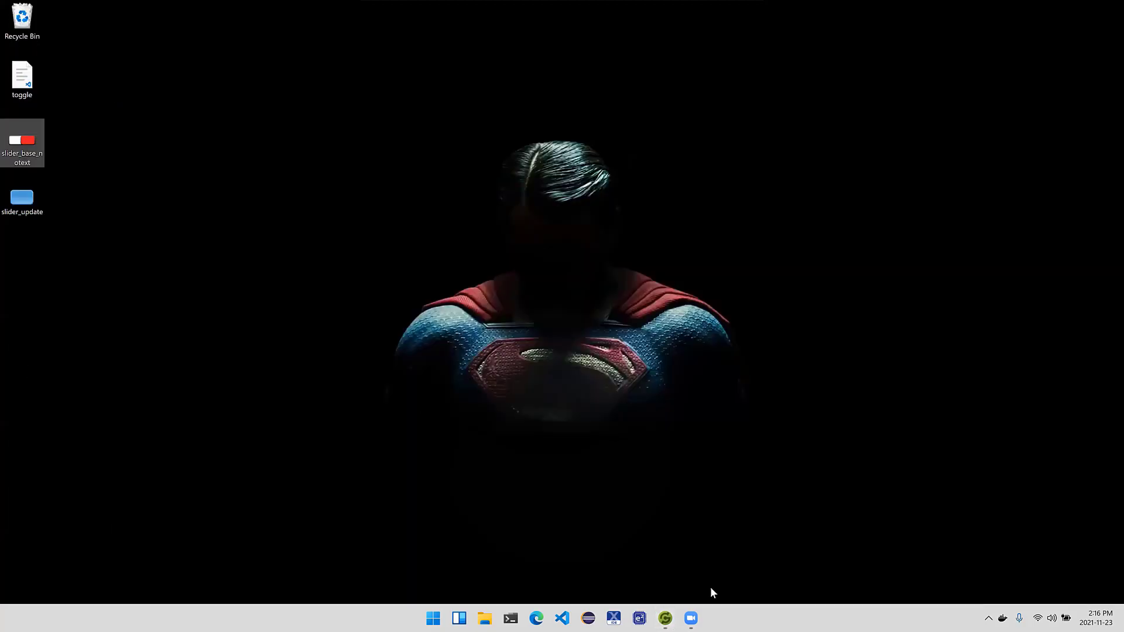
left_click(666, 619)
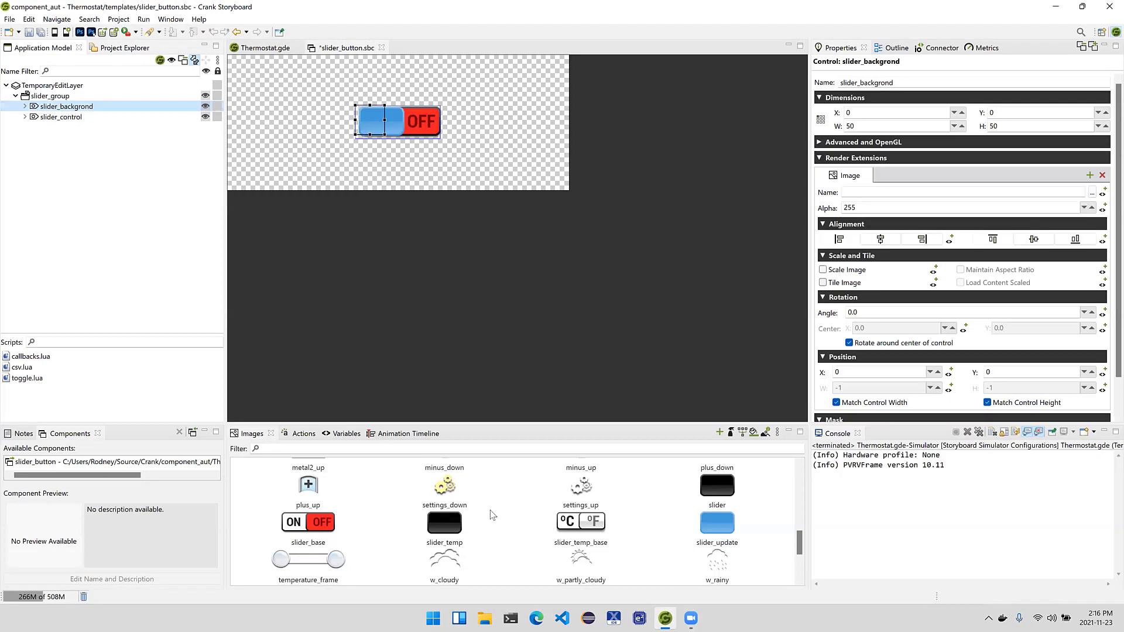
right_click(491, 509)
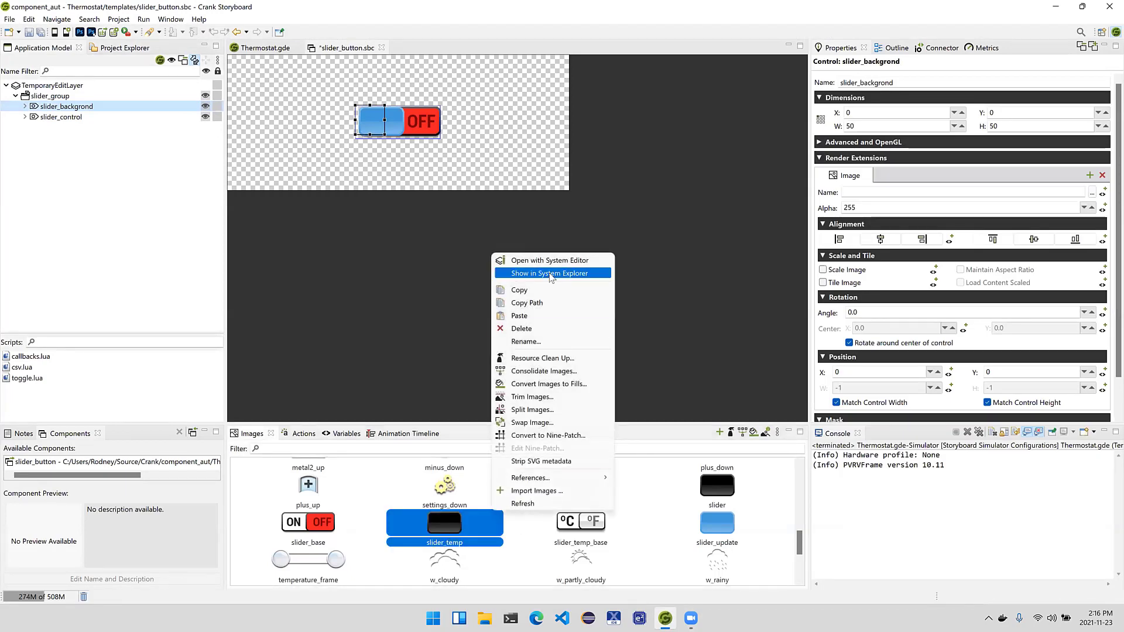
left_click(537, 316)
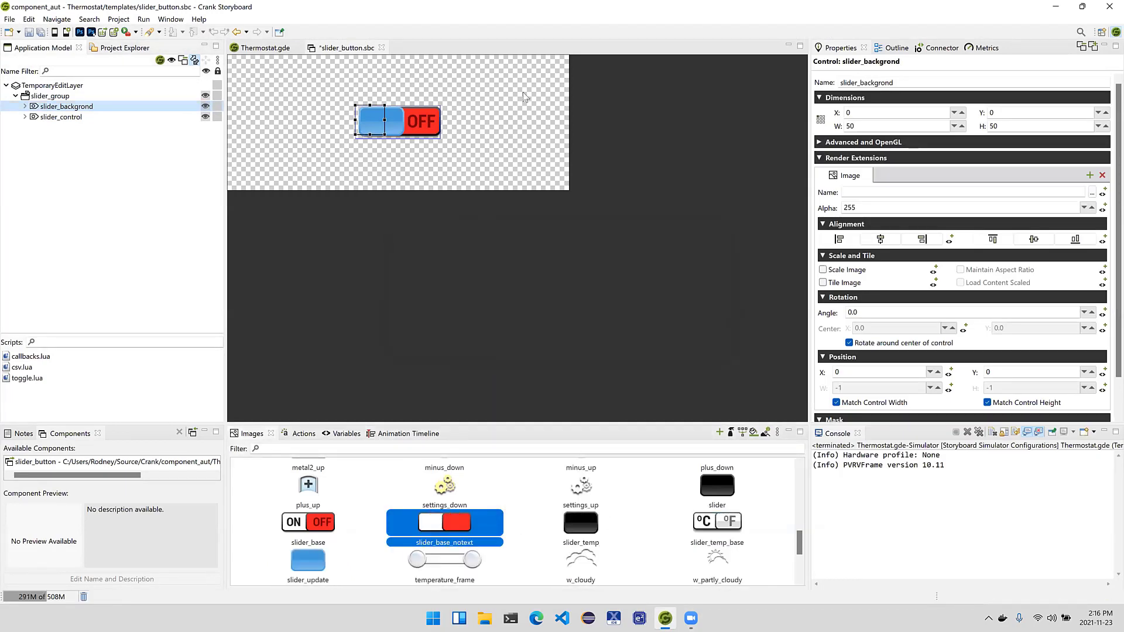
Assign images/slider_base_notext.png as the image of the slider_backgrond control.
left_click(1092, 193)
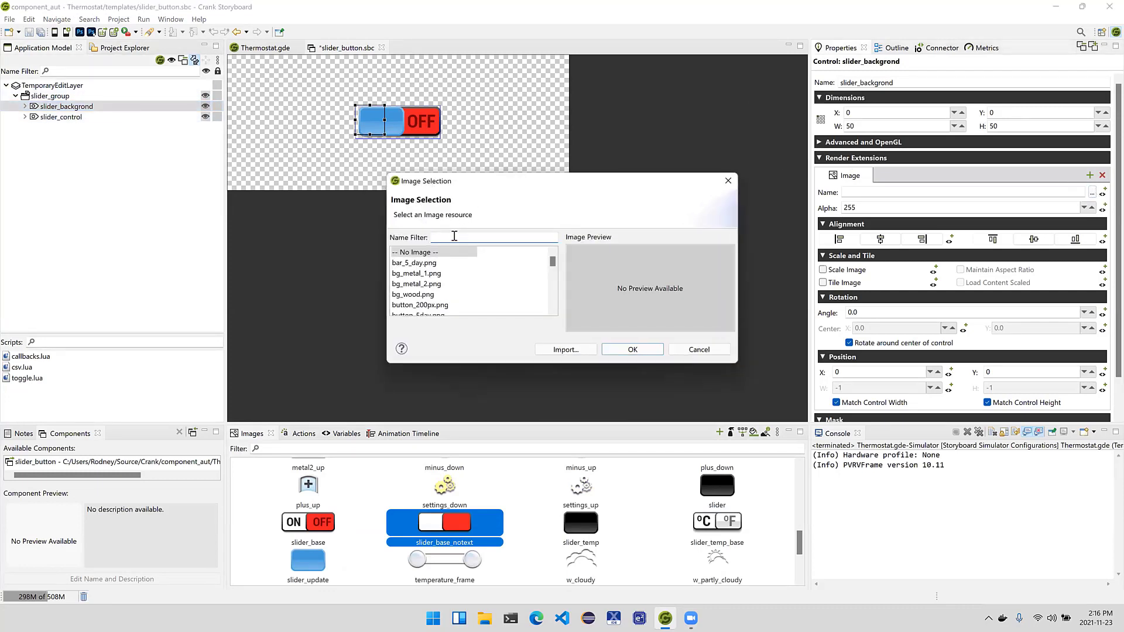
type("slider")
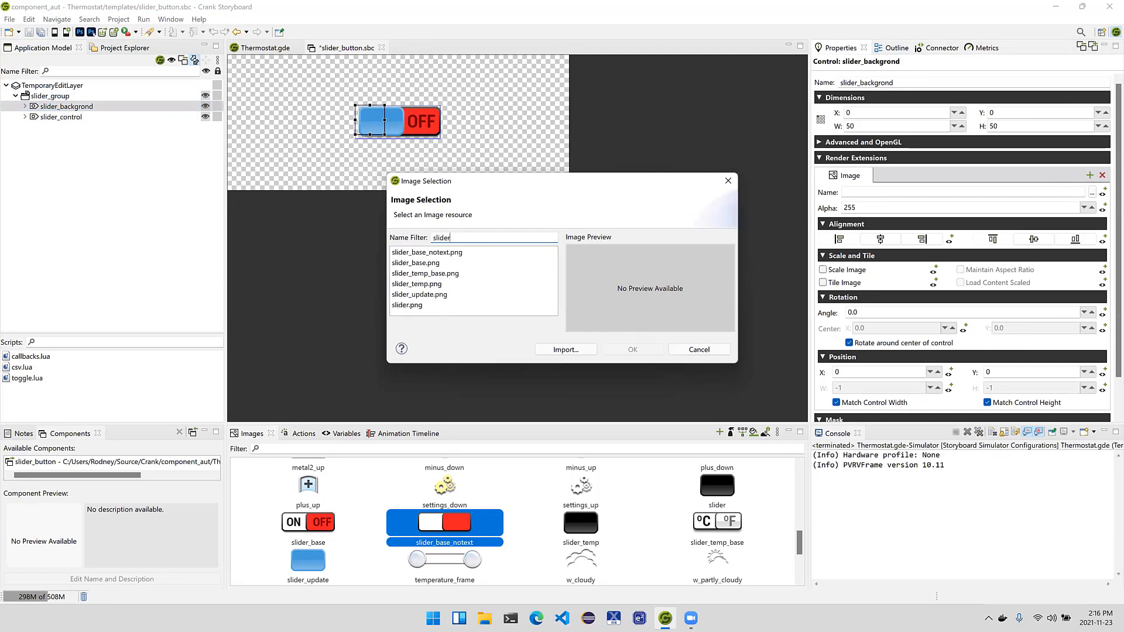
left_click(472, 253)
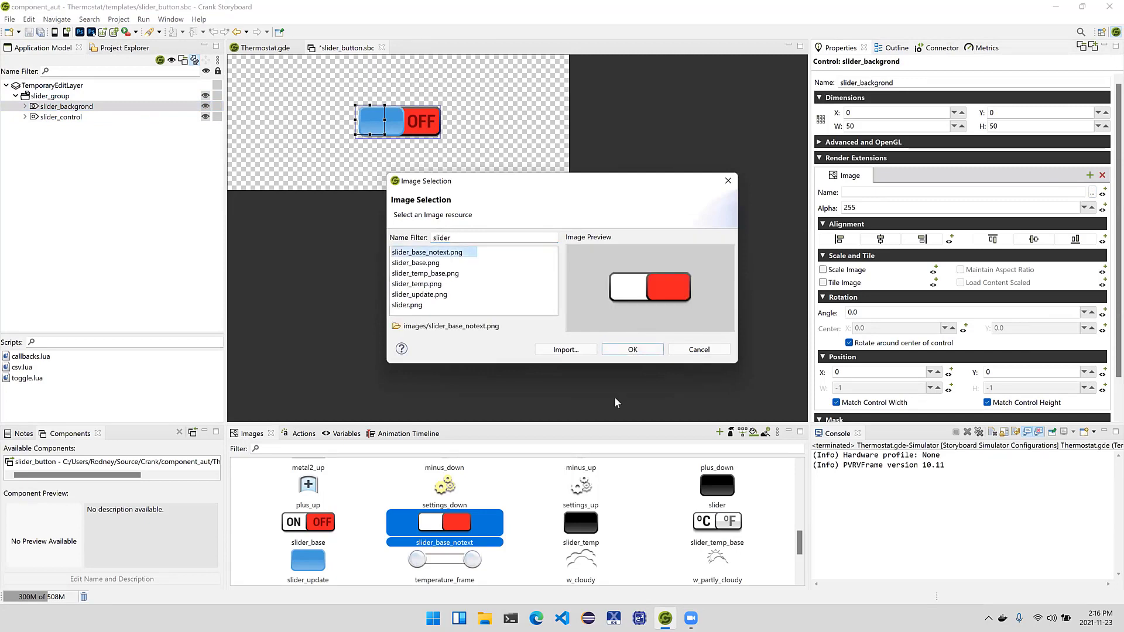
left_click(639, 356)
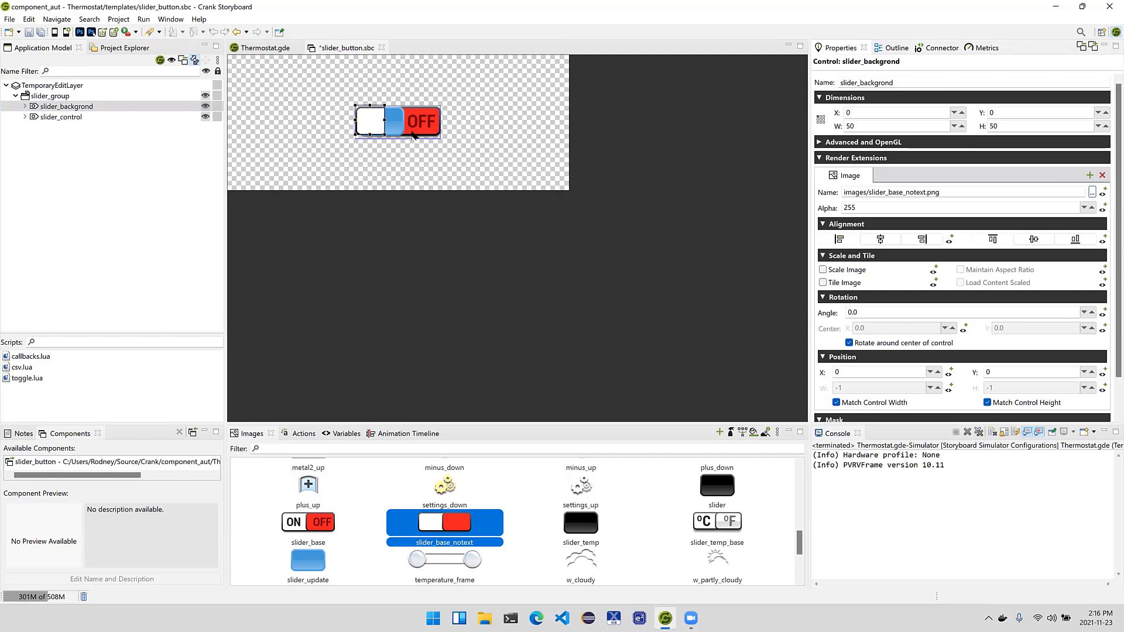
Match slider_backgrond to slider_control by setting its X to 6, width to 140 and height to 58.
left_click(156, 118)
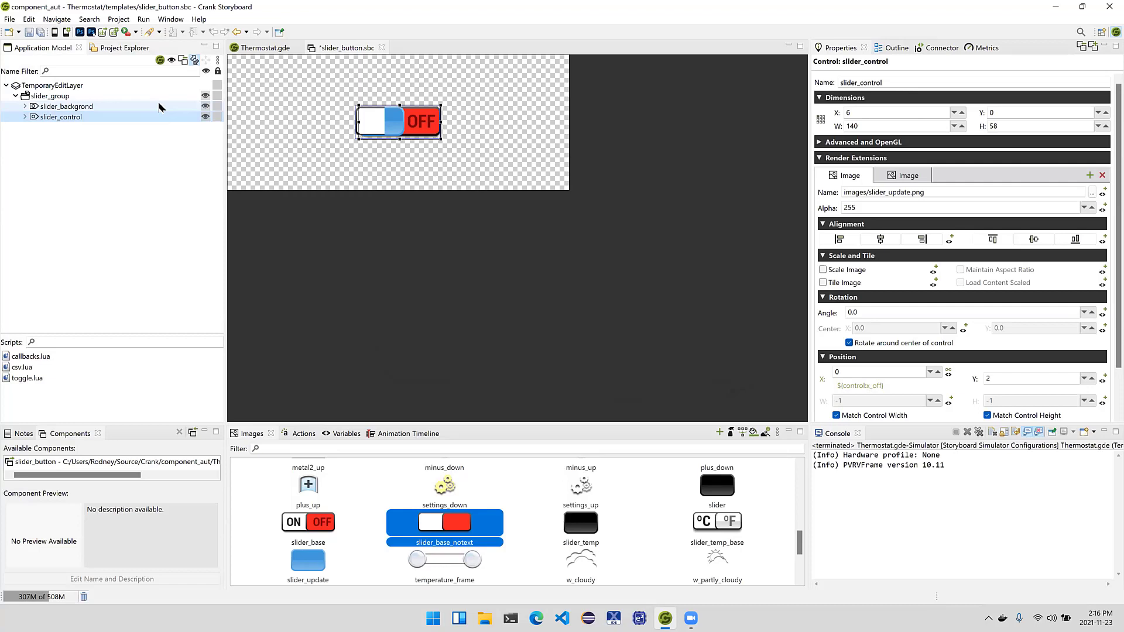
left_click(159, 107)
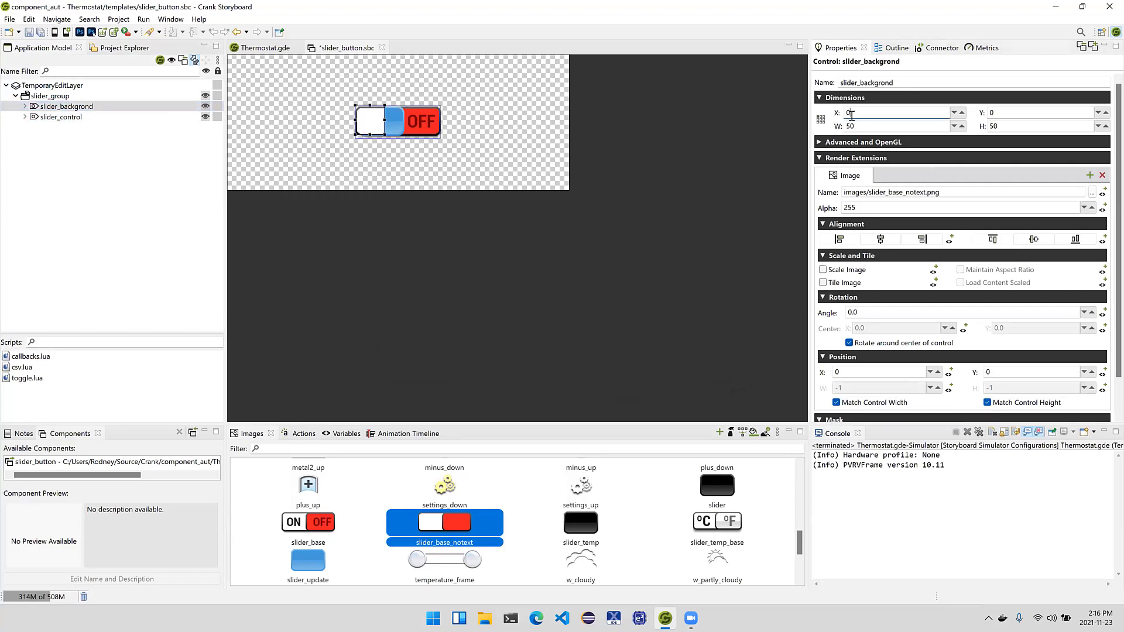
type("6")
key("Tab")
key("Tab")
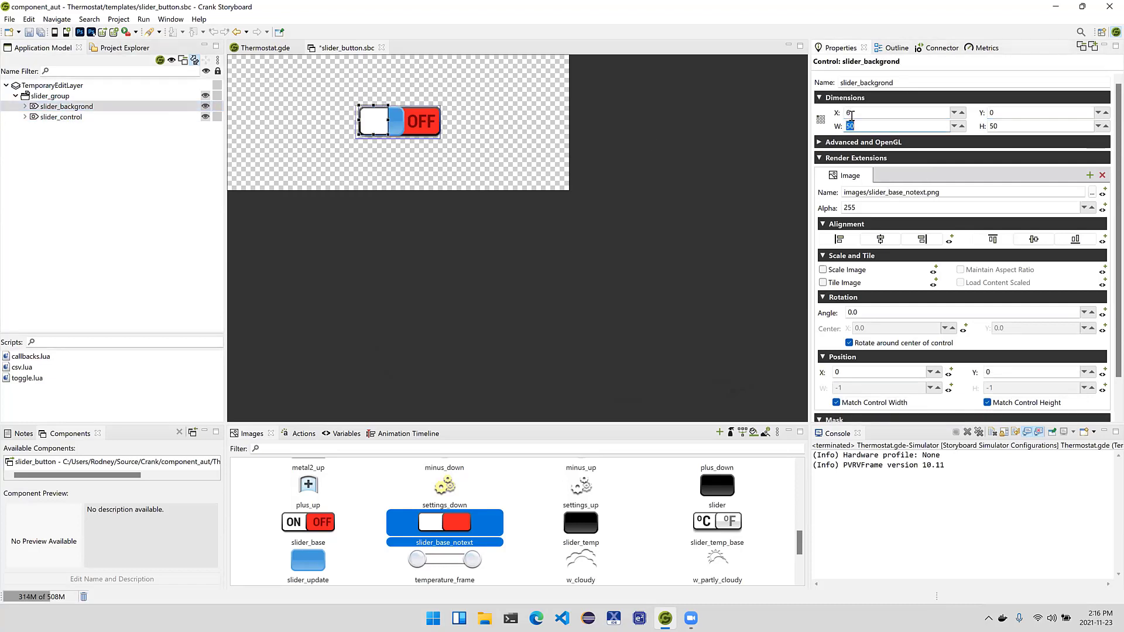
key("BackSpace")
type("140")
key("Tab")
key("BackSpace")
type("4")
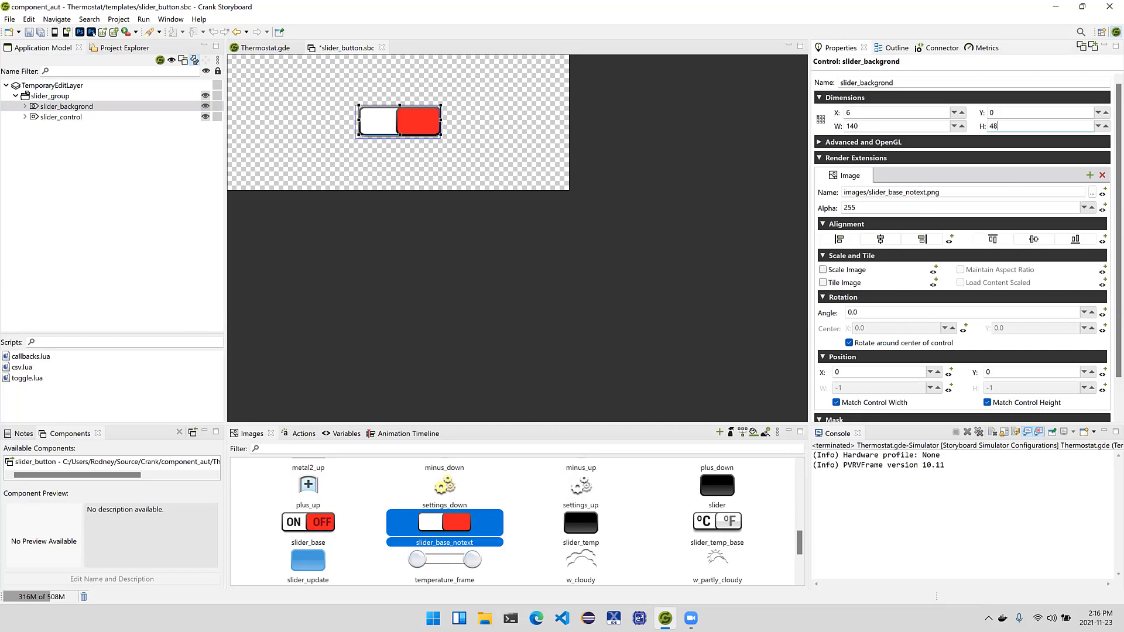
type("58")
left_click(425, 296)
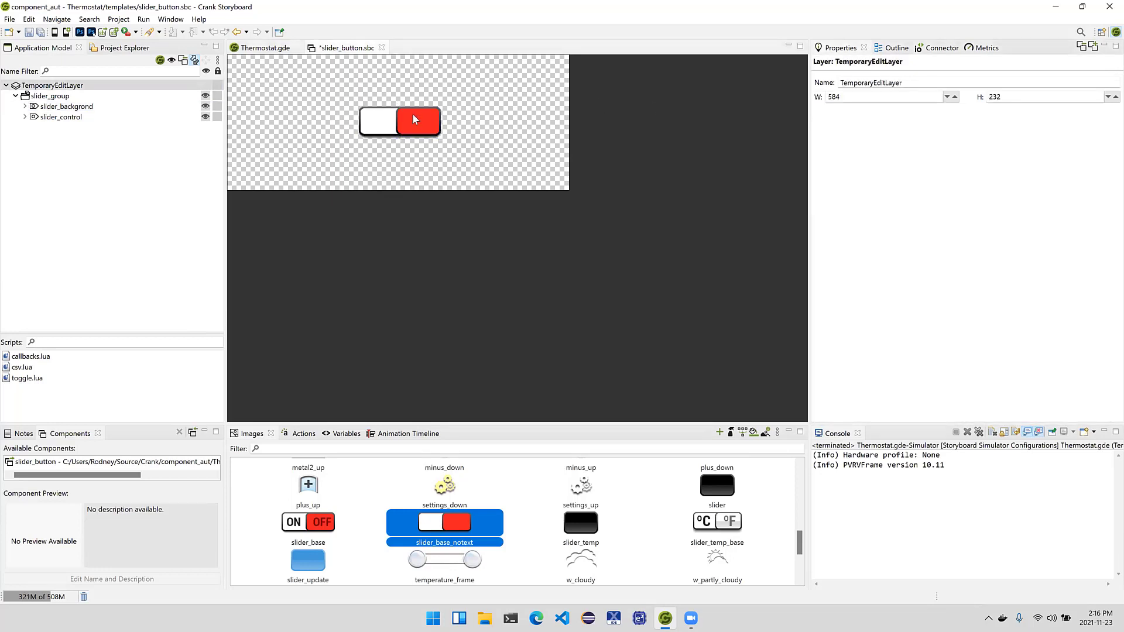
Place slider_backgrond behind slider_control in slider_group and remove the slider_base.png image extension from slider_control.
left_click_drag(74, 107, 75, 123)
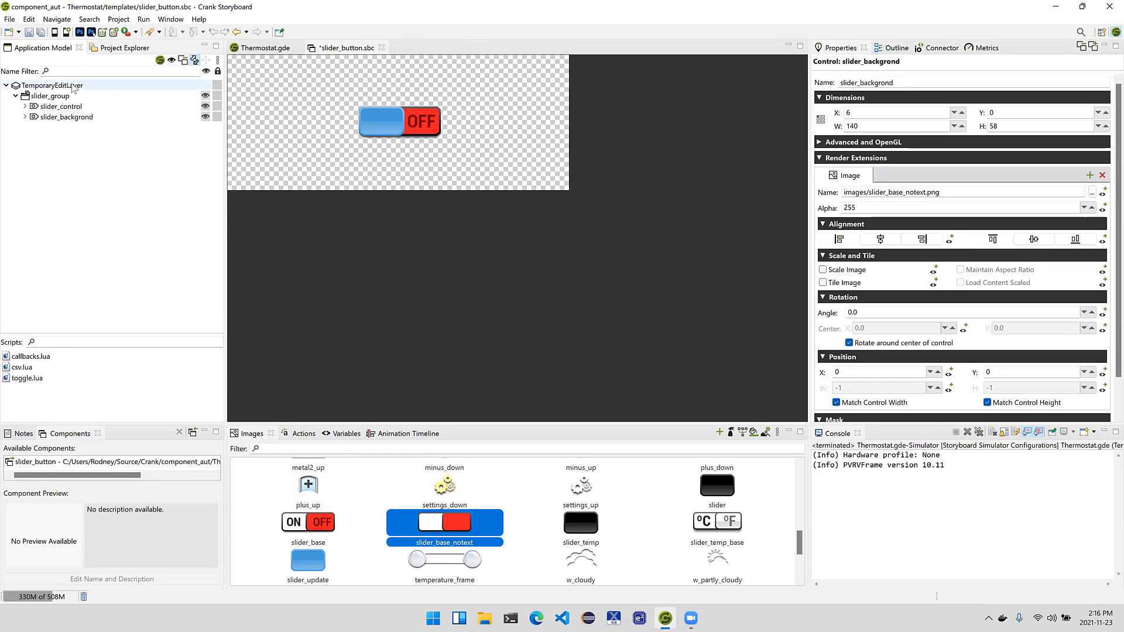
left_click(61, 106)
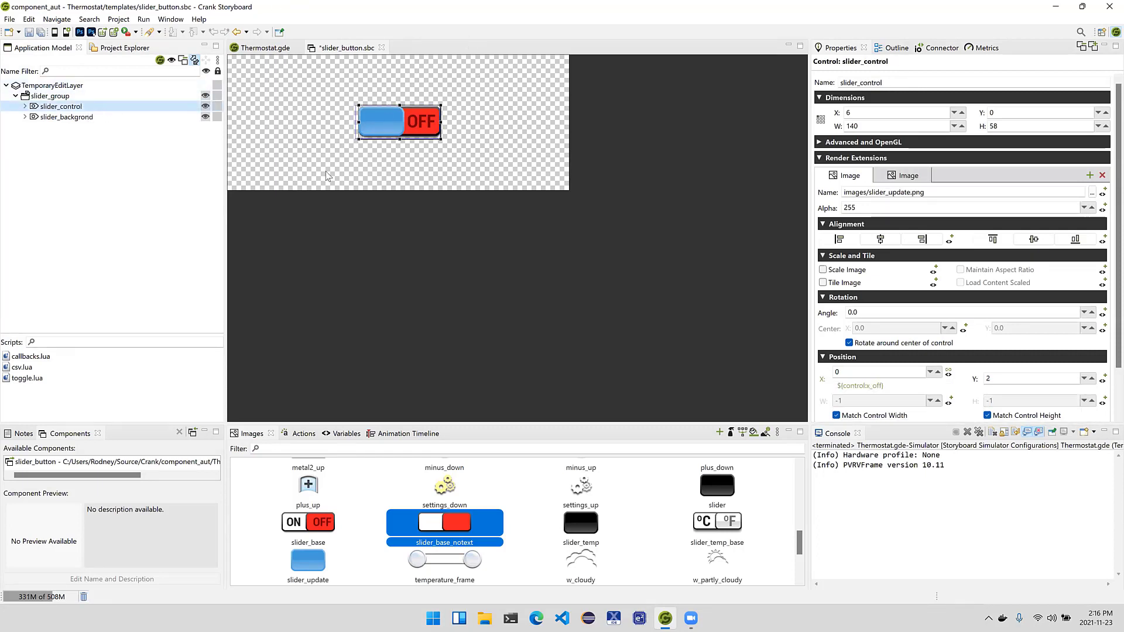
left_click(914, 177)
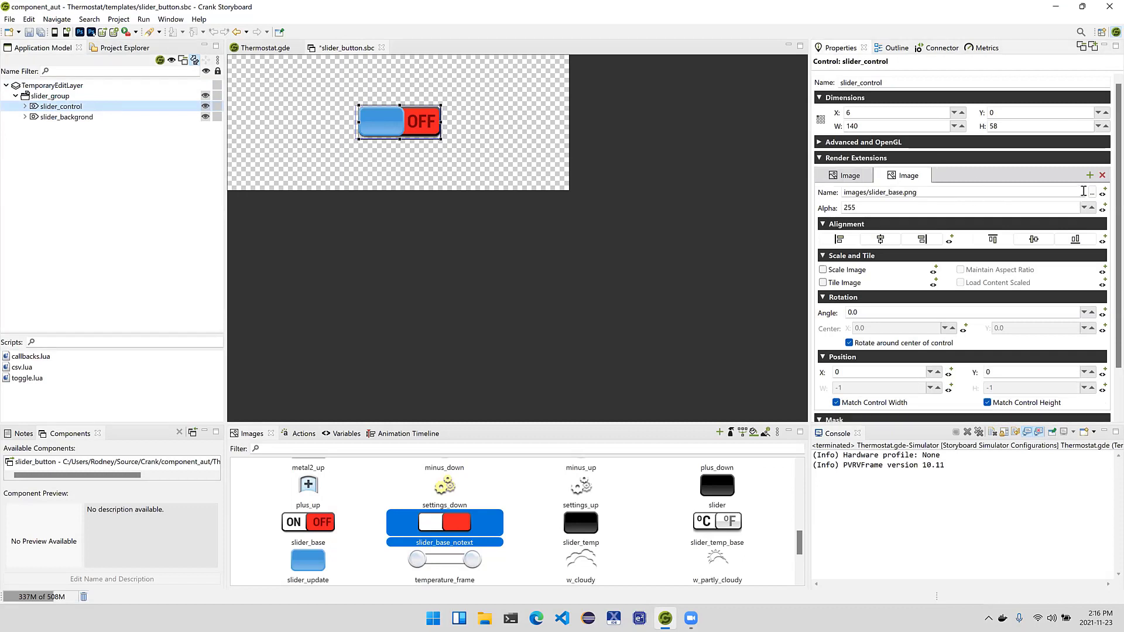
left_click(1102, 176)
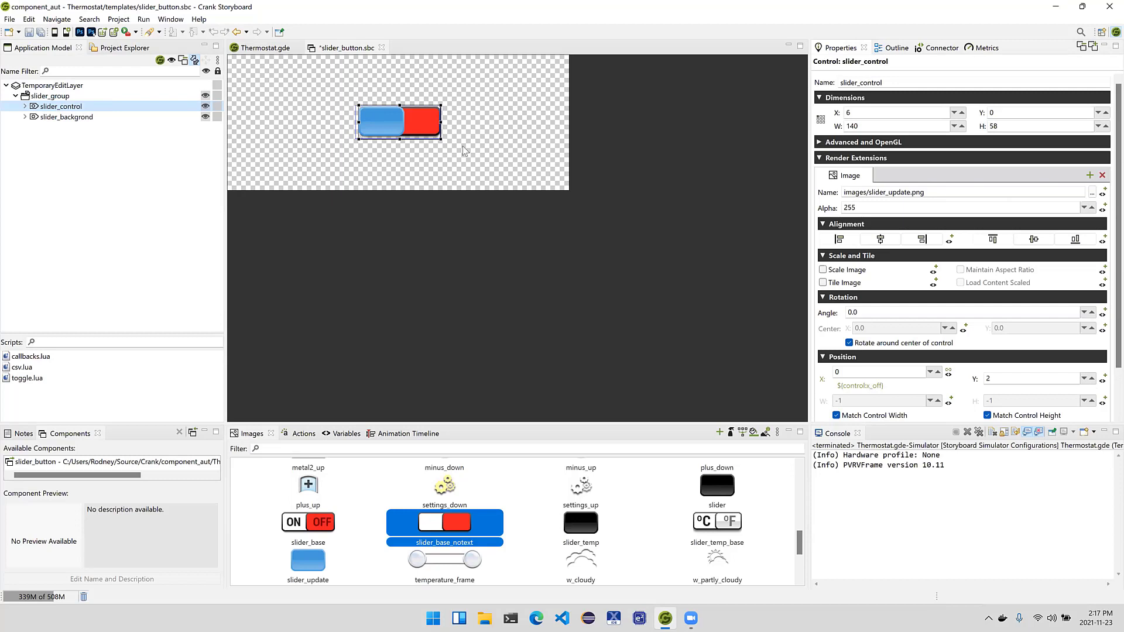
Add a control named slider_on_text with a Text render extension to slider_group.
left_click(71, 97)
right_click(72, 96)
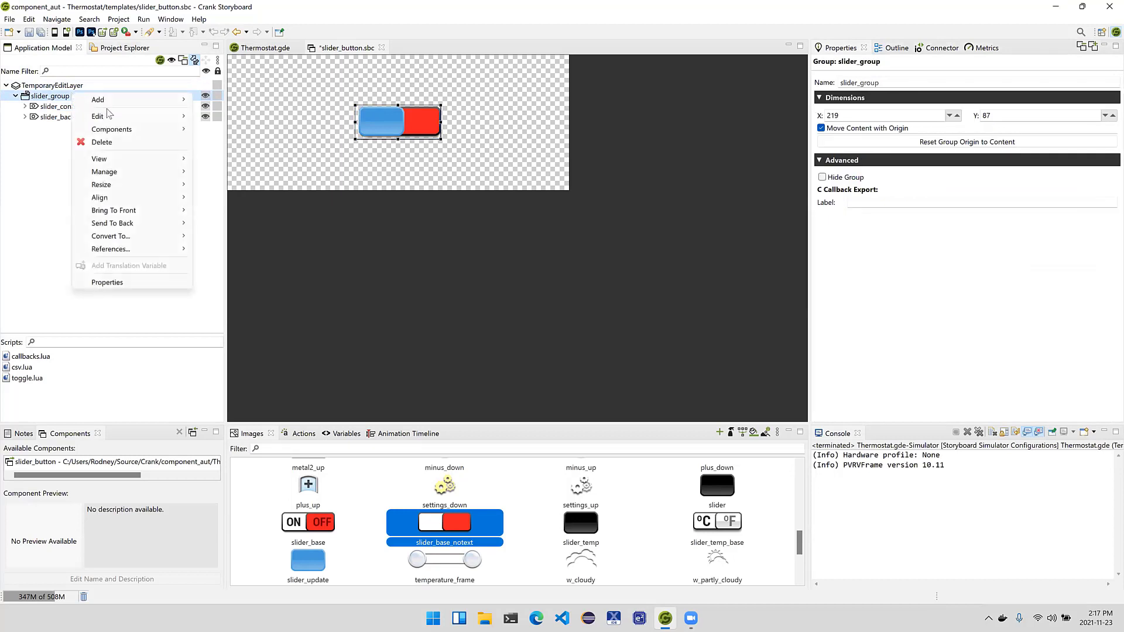
mouse_move(119, 101)
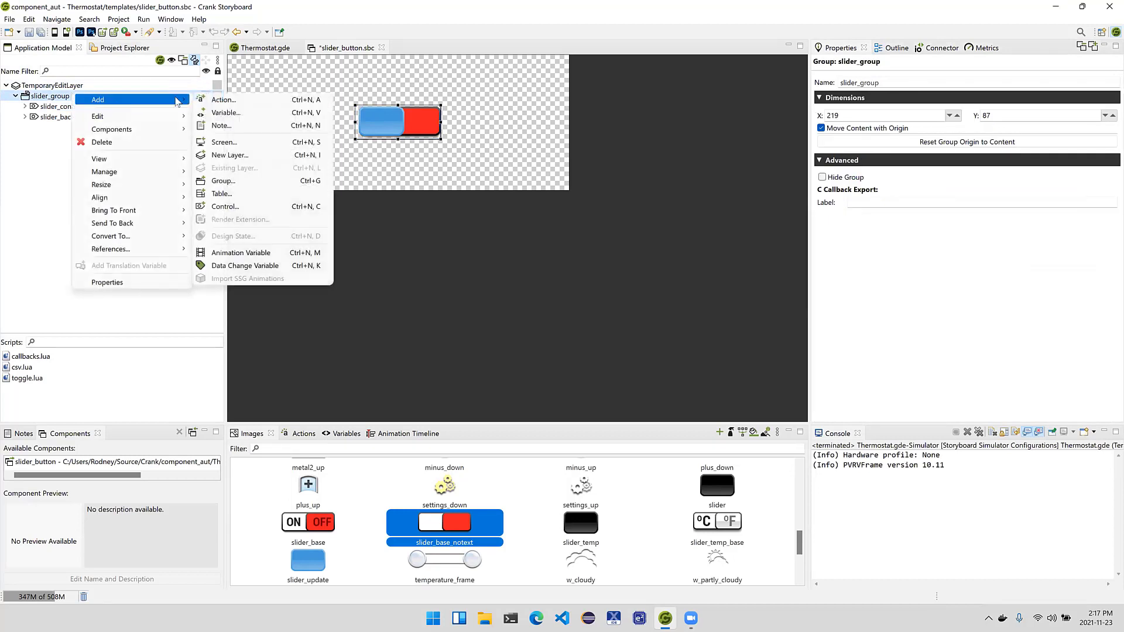
left_click(287, 206)
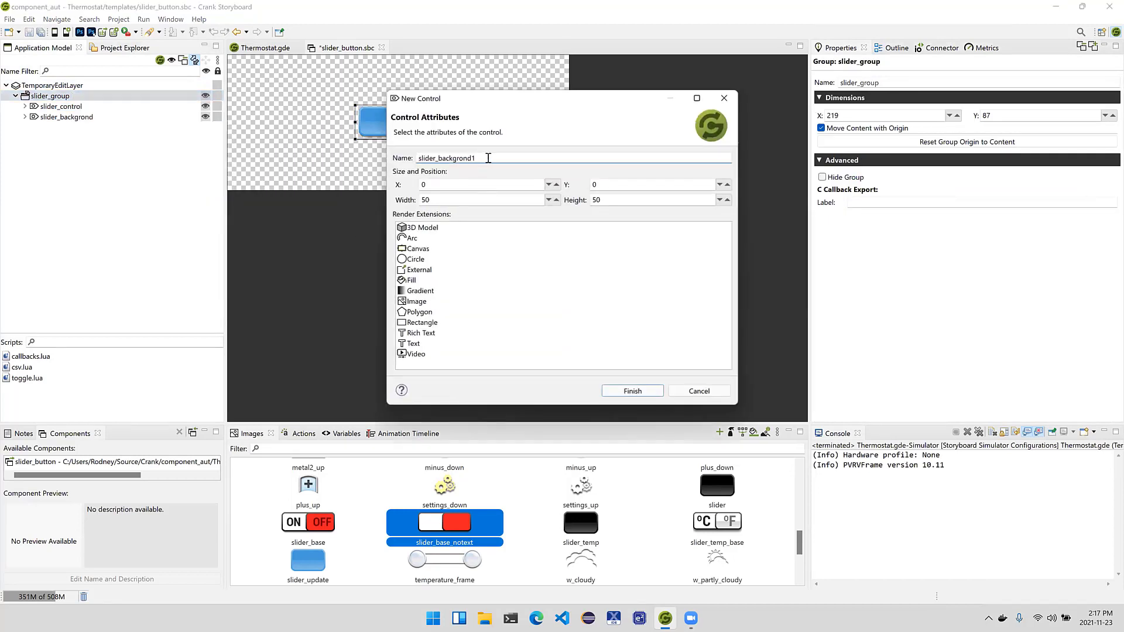
key("BackSpace")
key("BackSpace")
key("BackSpace")
key("BackSpace")
key("BackSpace")
key("BackSpace")
key("BackSpace")
key("BackSpace")
key("BackSpace")
key("BackSpace")
type("o")
left_click(430, 344)
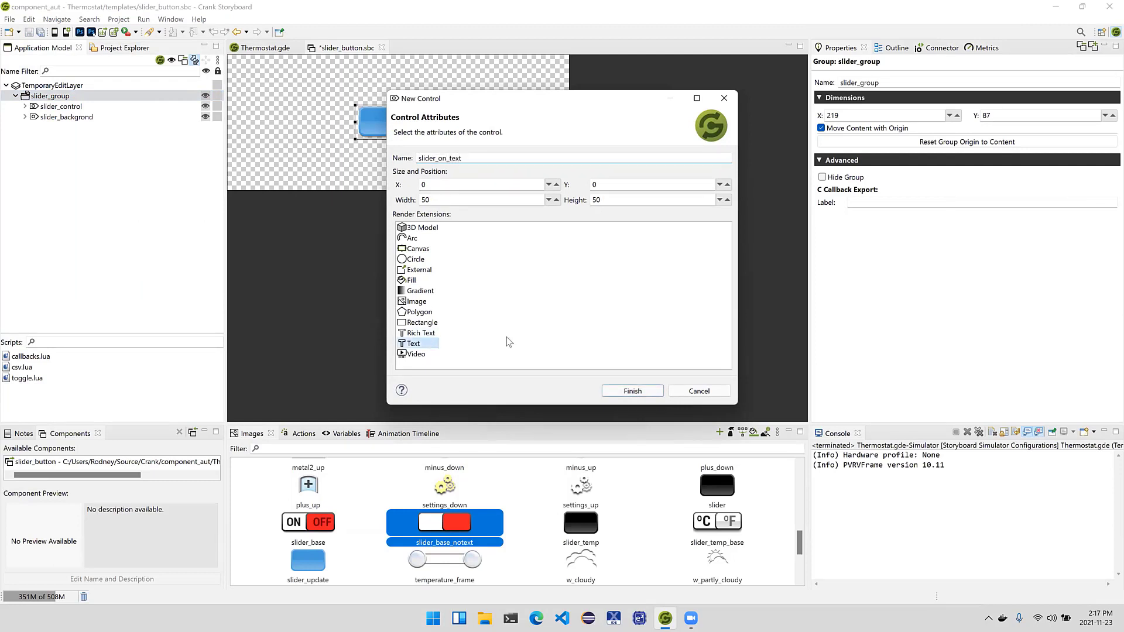
left_click(633, 390)
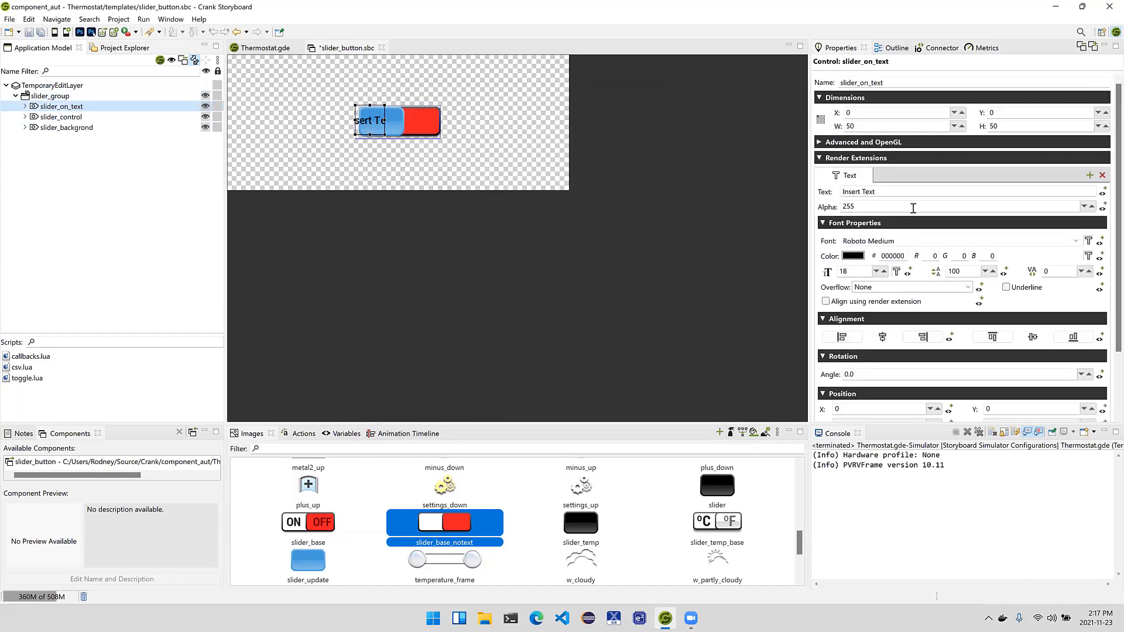
Replace the placeholder text of slider_on_text with "ON".
left_click(917, 191)
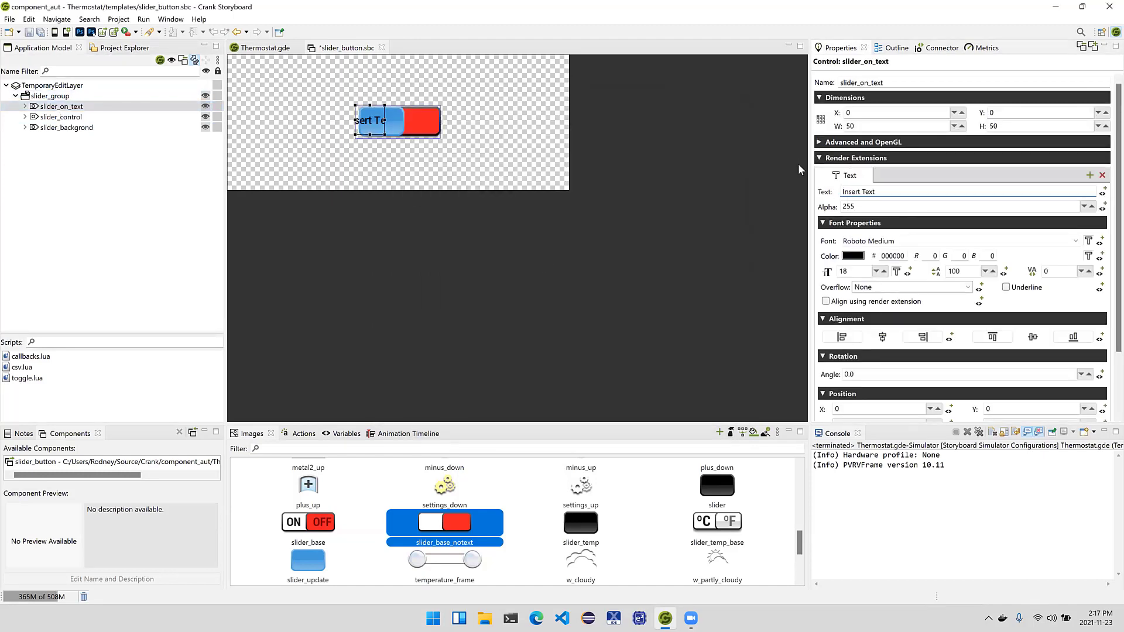
key("BackSpace")
key("BackSpace")
key("BackSpace")
key("BackSpace")
key("BackSpace")
key("BackSpace")
key("BackSpace")
key("BackSpace")
key("BackSpace")
key("BackSpace")
key("BackSpace")
type("ON")
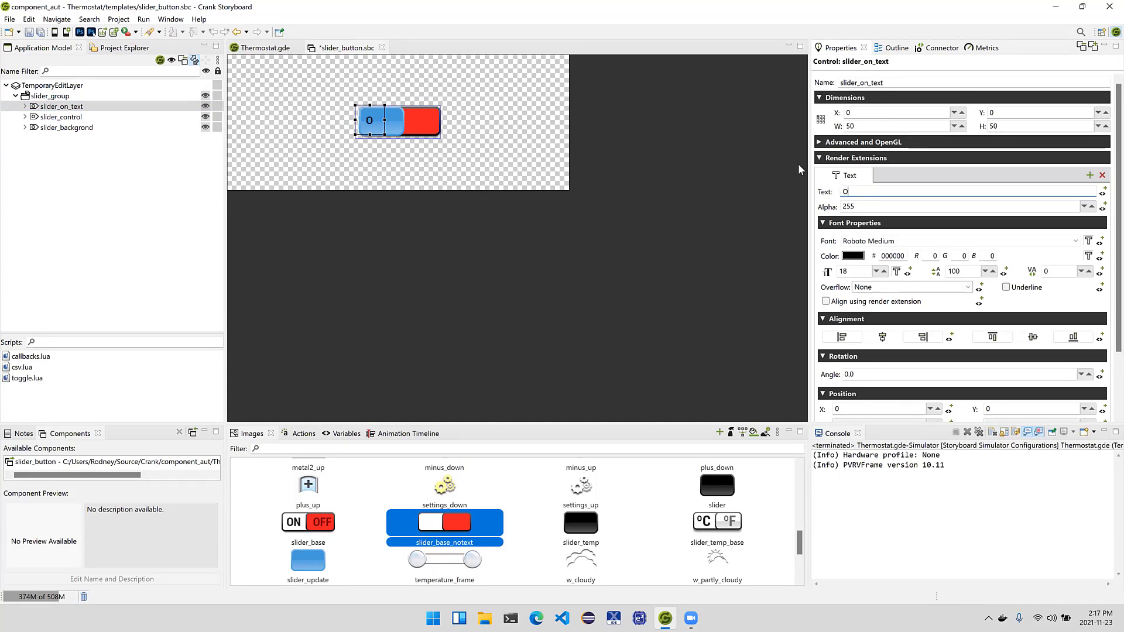
Set slider_on_text's font size to 30 and position the control at X 15, Y 2.
double_click(855, 270)
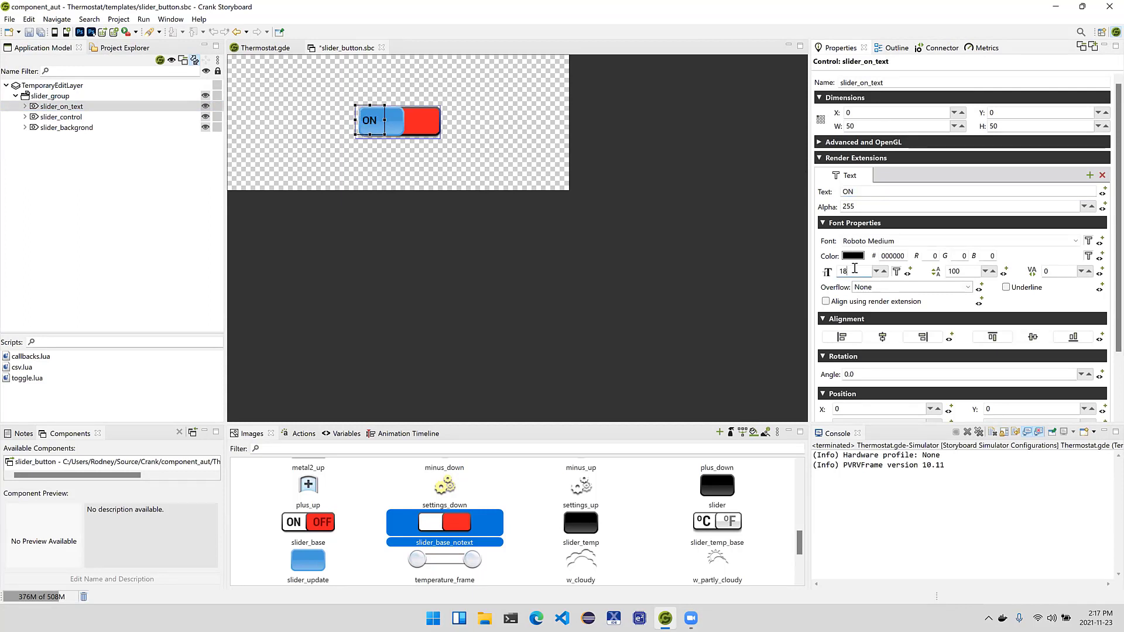
type("30")
left_click(874, 113)
key("Return")
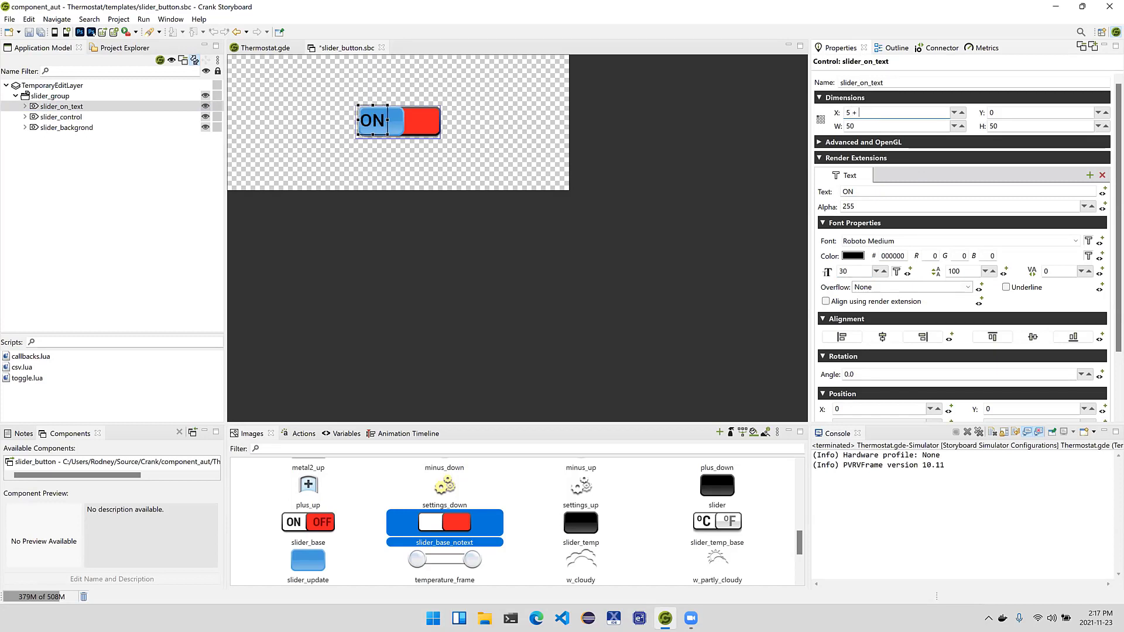
type("+ 10")
key("Return")
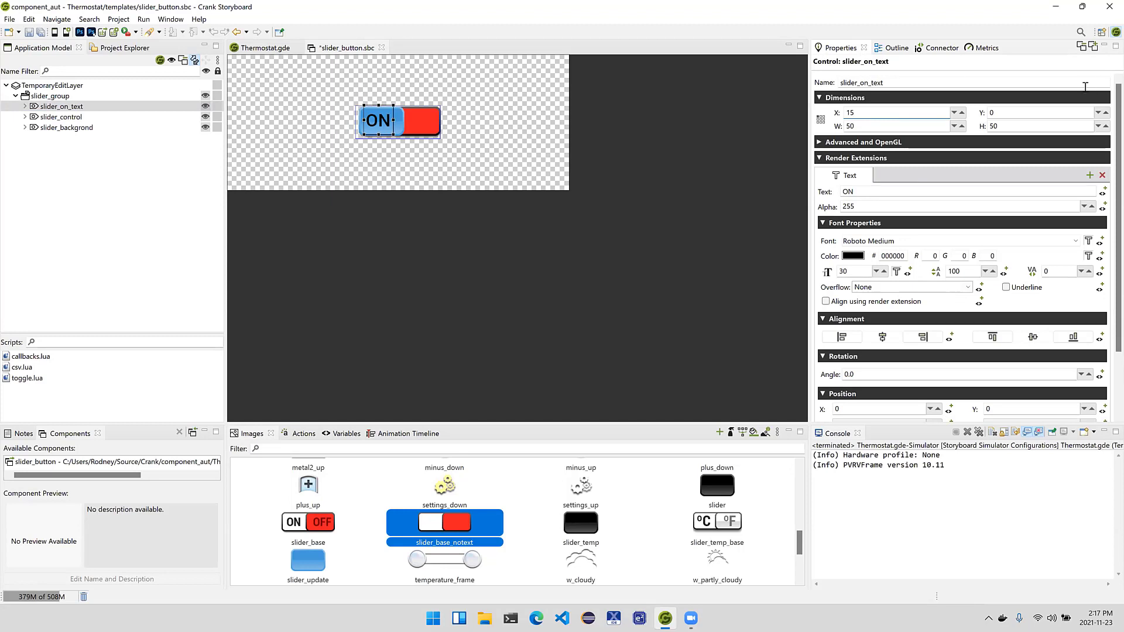
left_click(1048, 116)
type("+ 2")
key("Return")
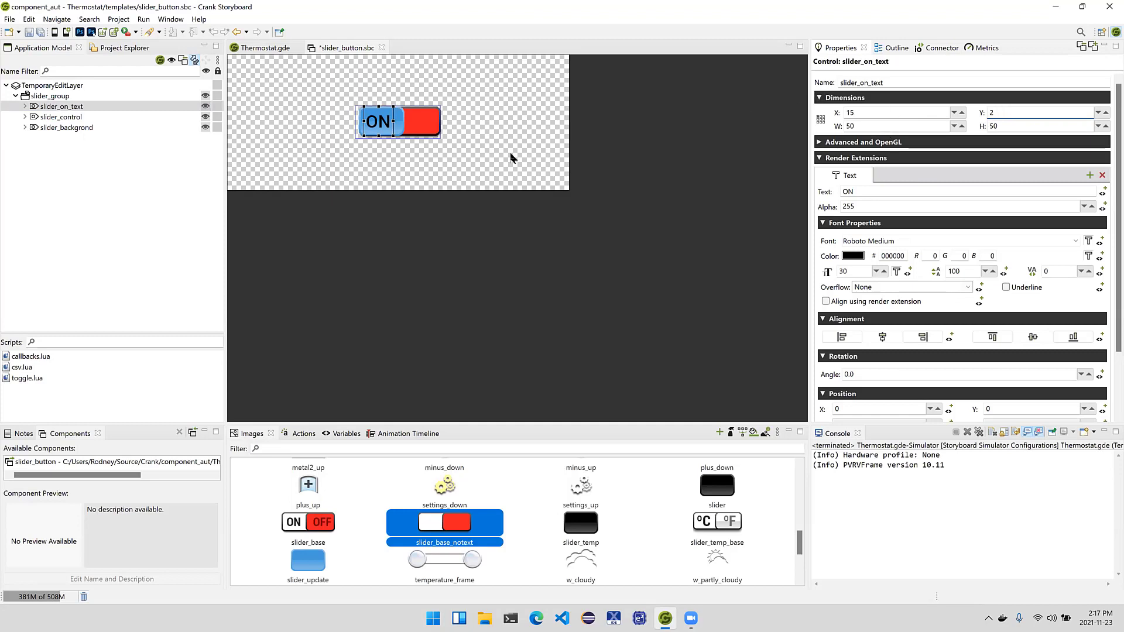
left_click(502, 357)
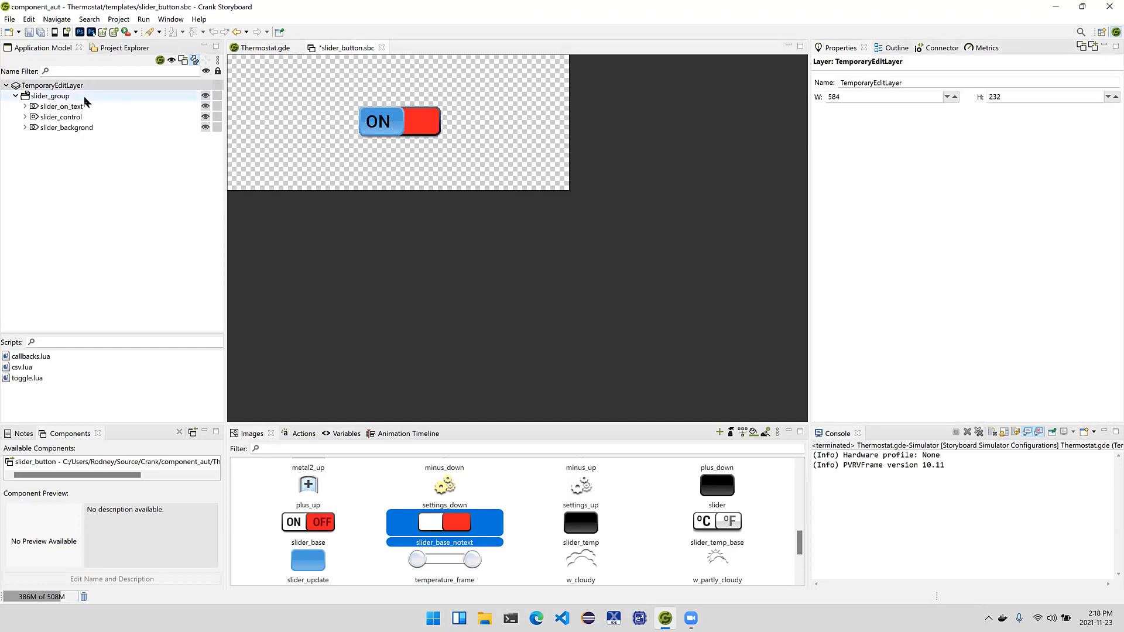
Reorder slider_group so that slider_on_text sits directly behind slider_control and in front of slider_backgrond.
left_click_drag(86, 107, 86, 120)
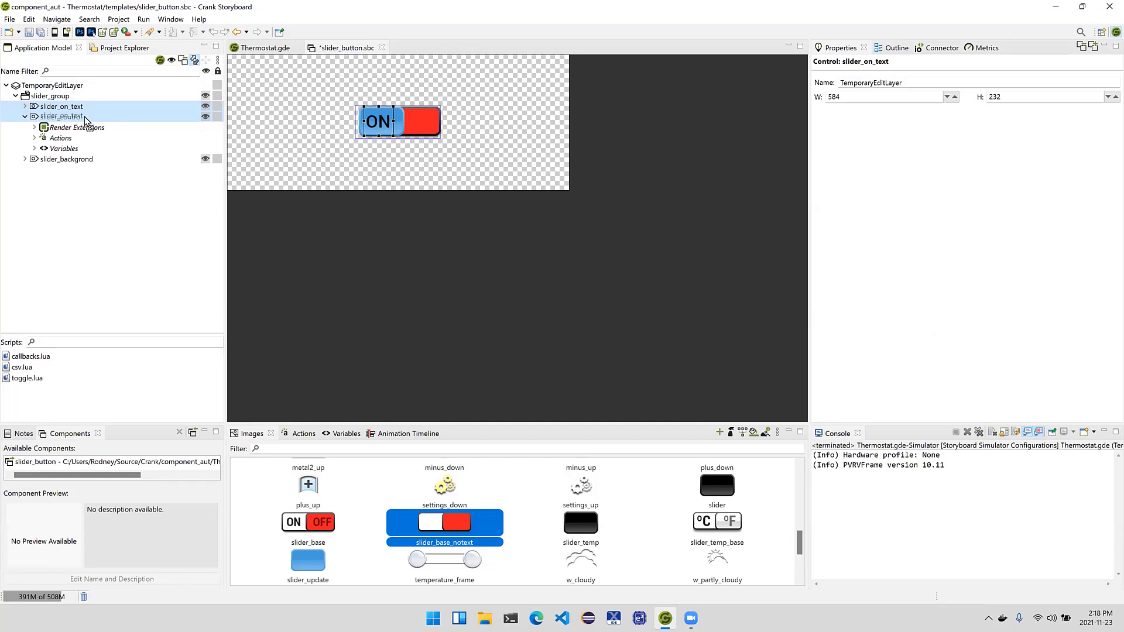
left_click_drag(86, 120, 85, 119)
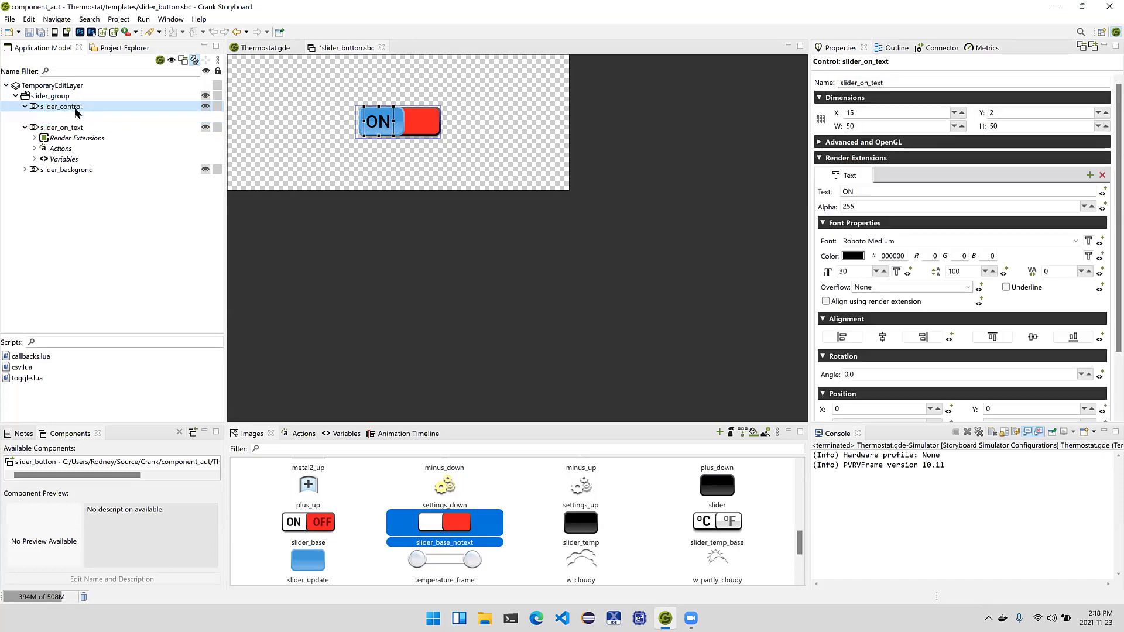
left_click(26, 107)
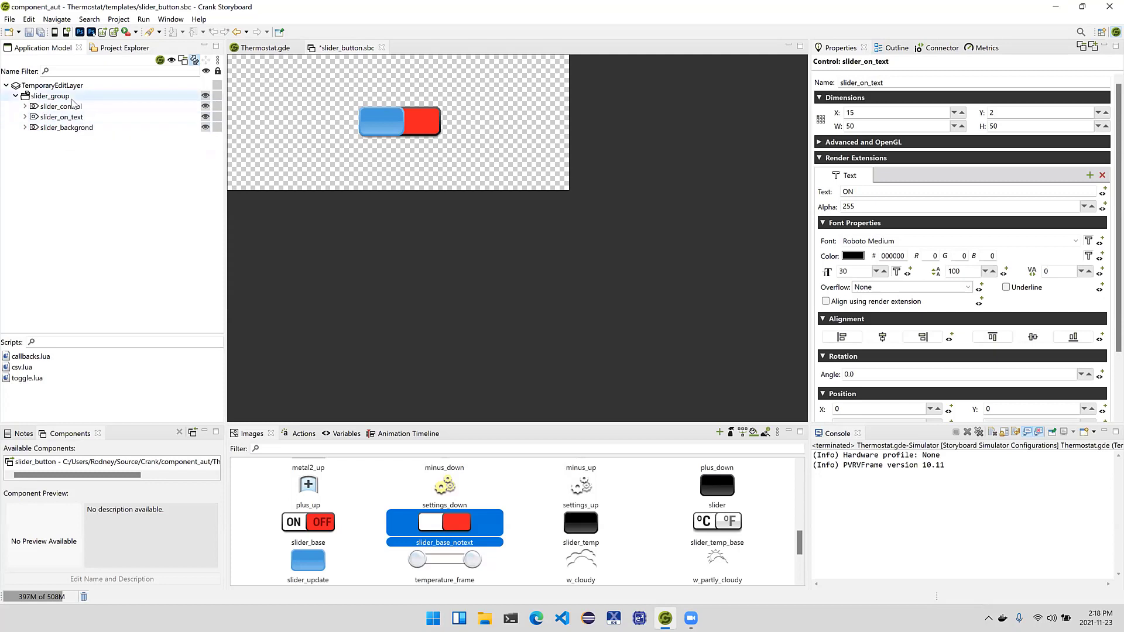
Add a control named slider_off_text with a Text render extension to slider_group.
right_click(69, 97)
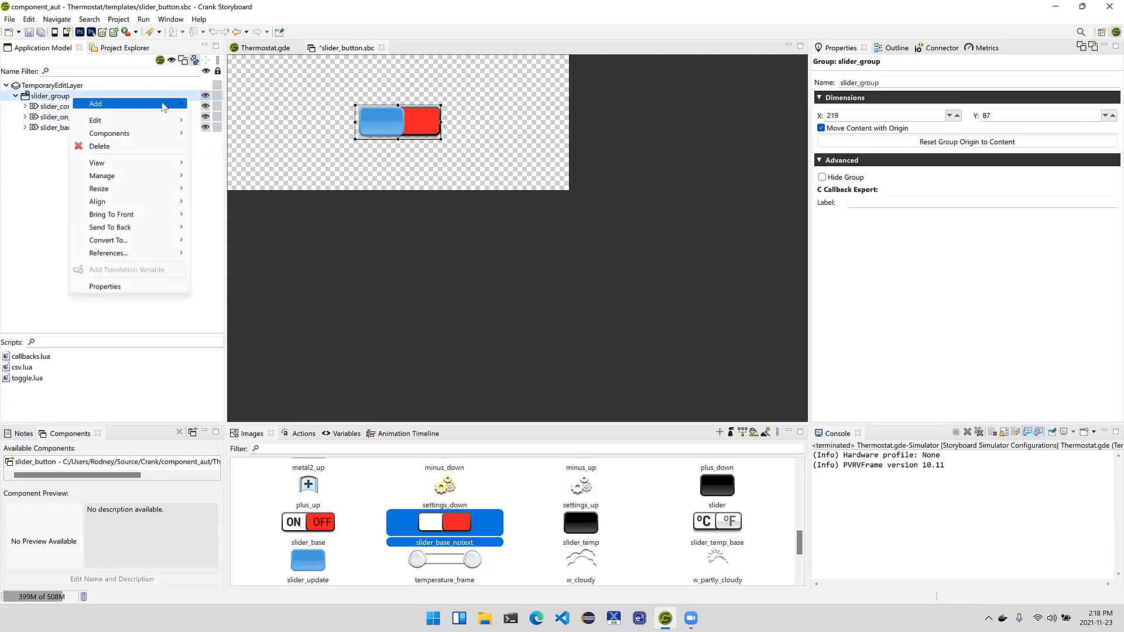
mouse_move(164, 108)
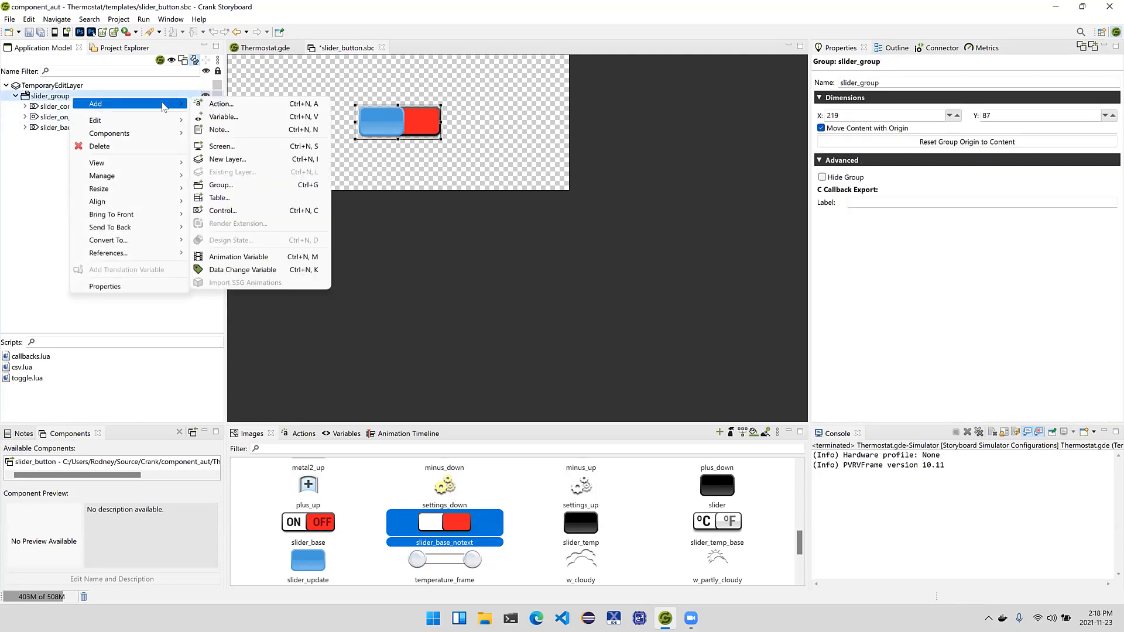
left_click(223, 210)
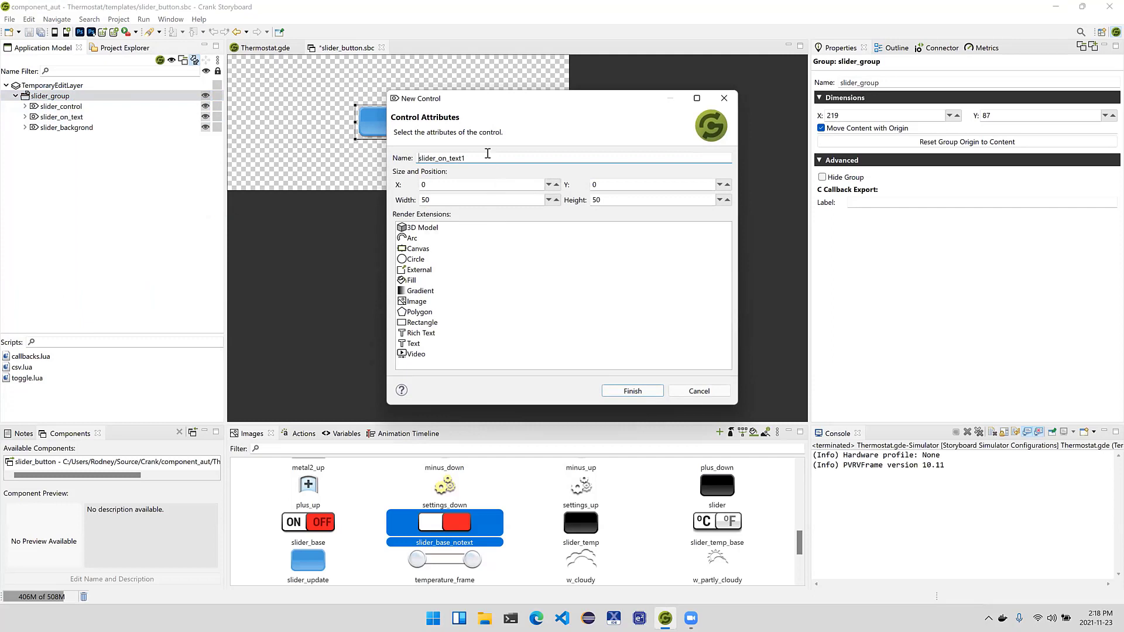
key("BackSpace")
key("BackSpace")
key("BackSpace")
key("BackSpace")
key("BackSpace")
key("BackSpace")
key("BackSpace")
type("f")
left_click(417, 344)
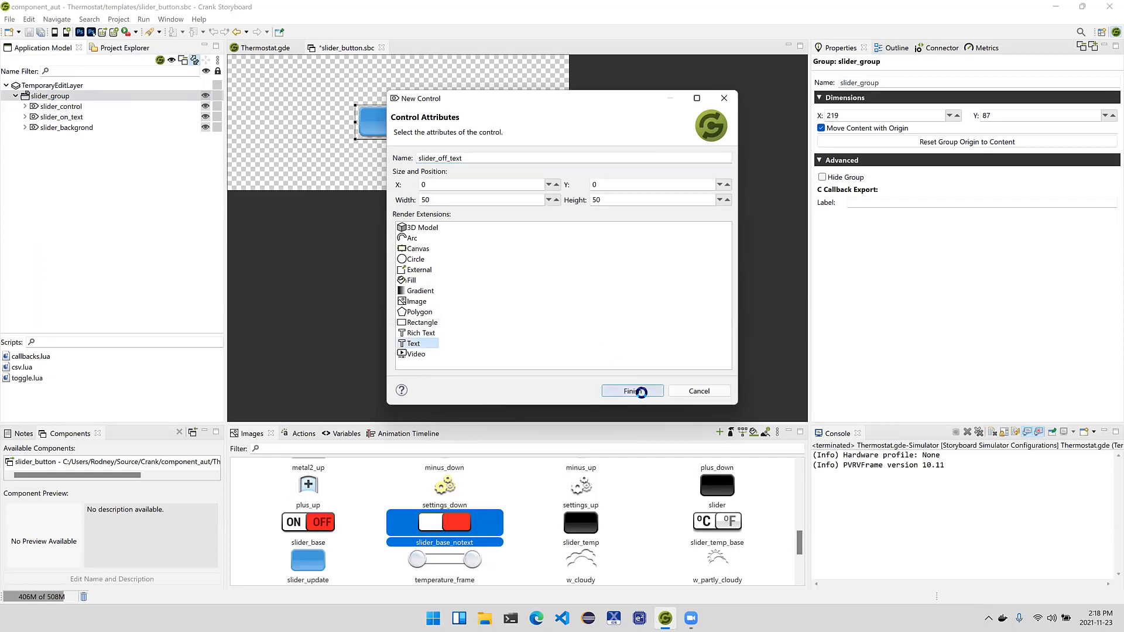
left_click(642, 391)
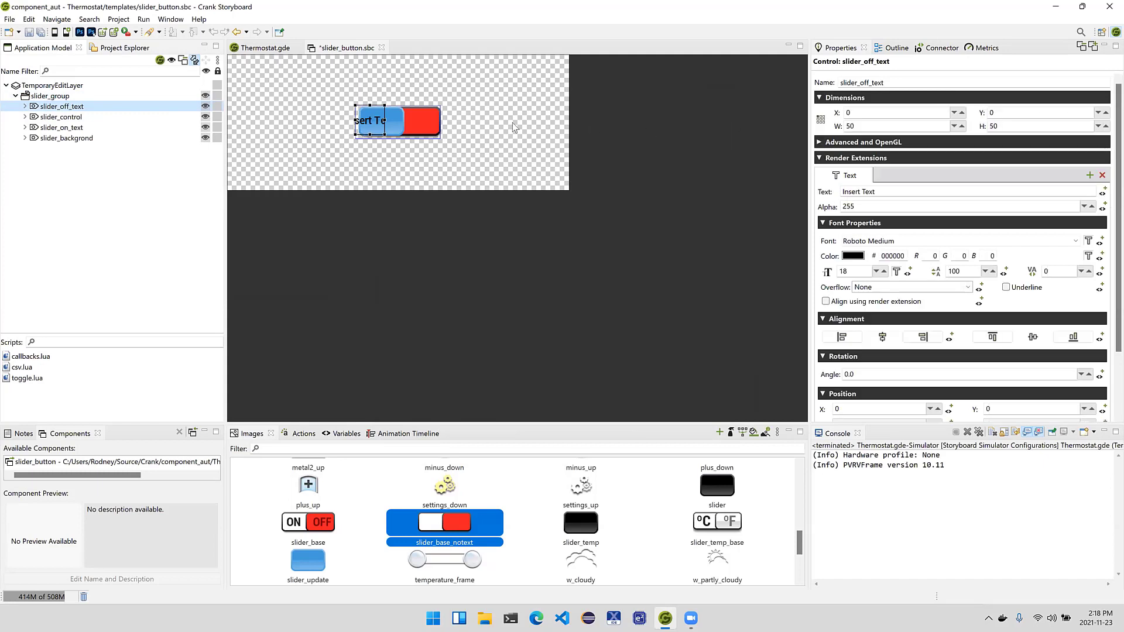
Position slider_off_text over the red half of the slider at X 85, Y 2.
left_click(1018, 118)
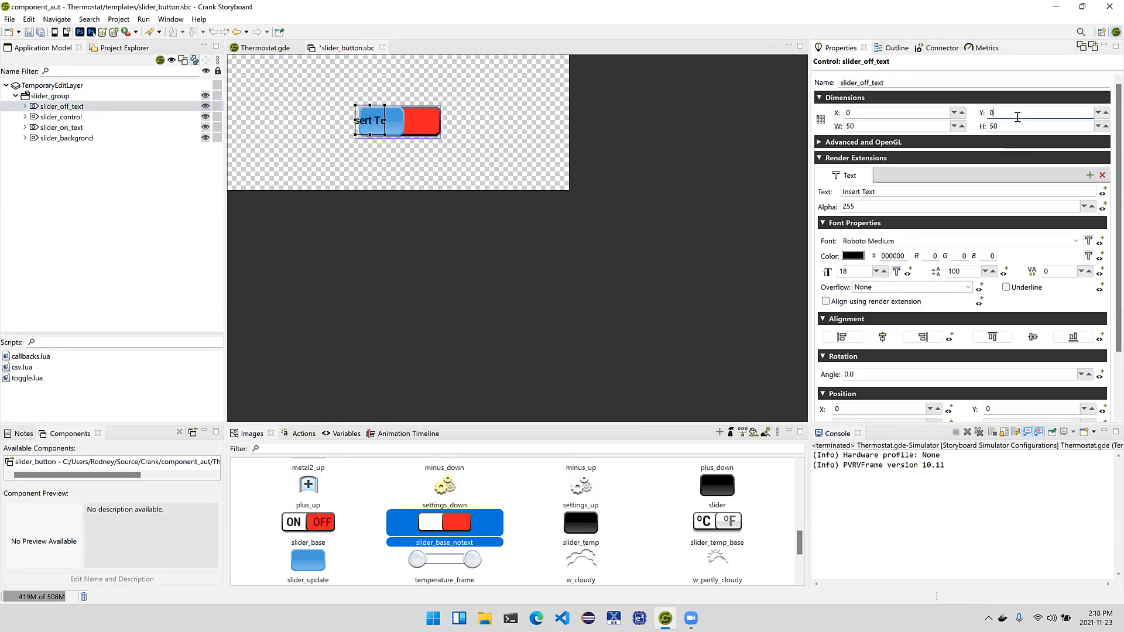
key("BackSpace")
type("2")
left_click(900, 113)
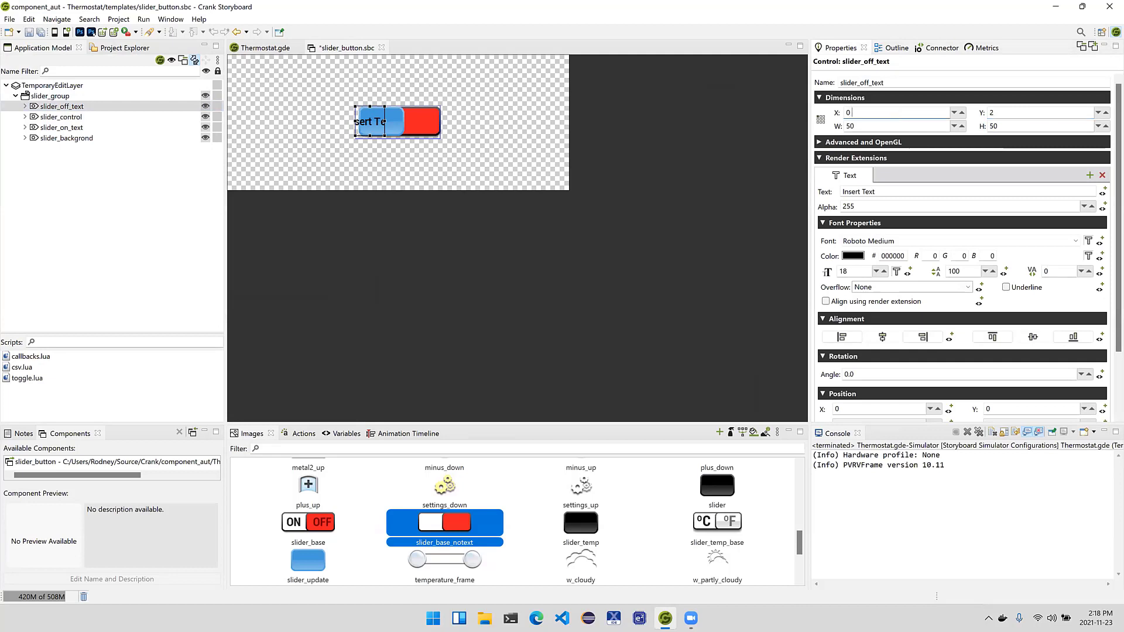
type("+ 85")
key("Return")
Replace the placeholder text of slider_off_text with "OFF" and set its font size to 30.
triple_click(901, 193)
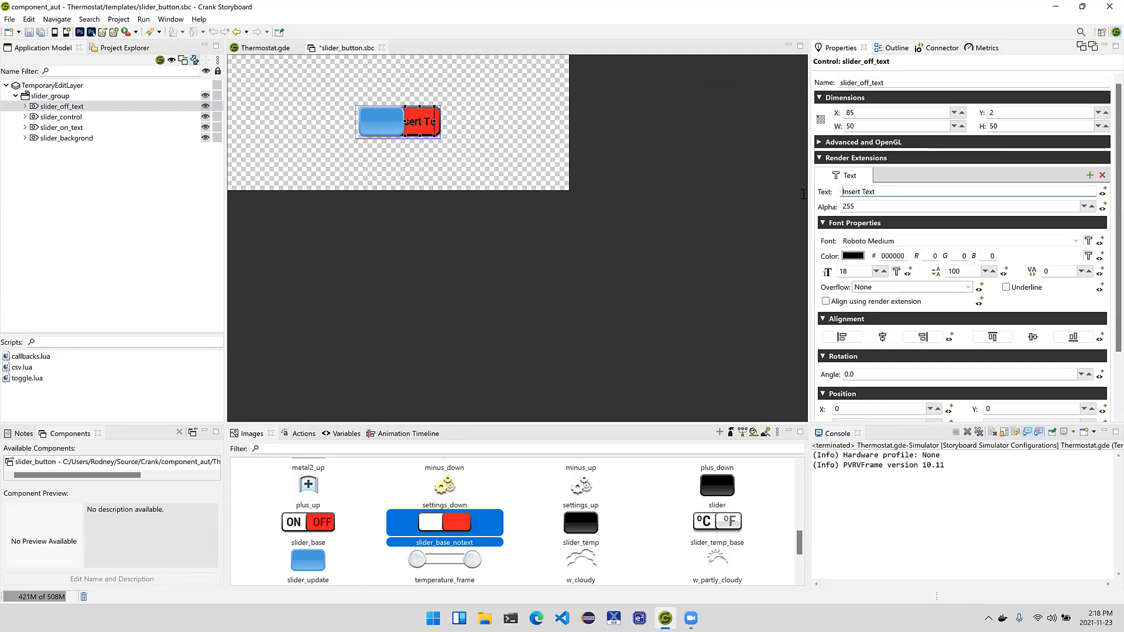
type("OFF")
double_click(858, 271)
type("30")
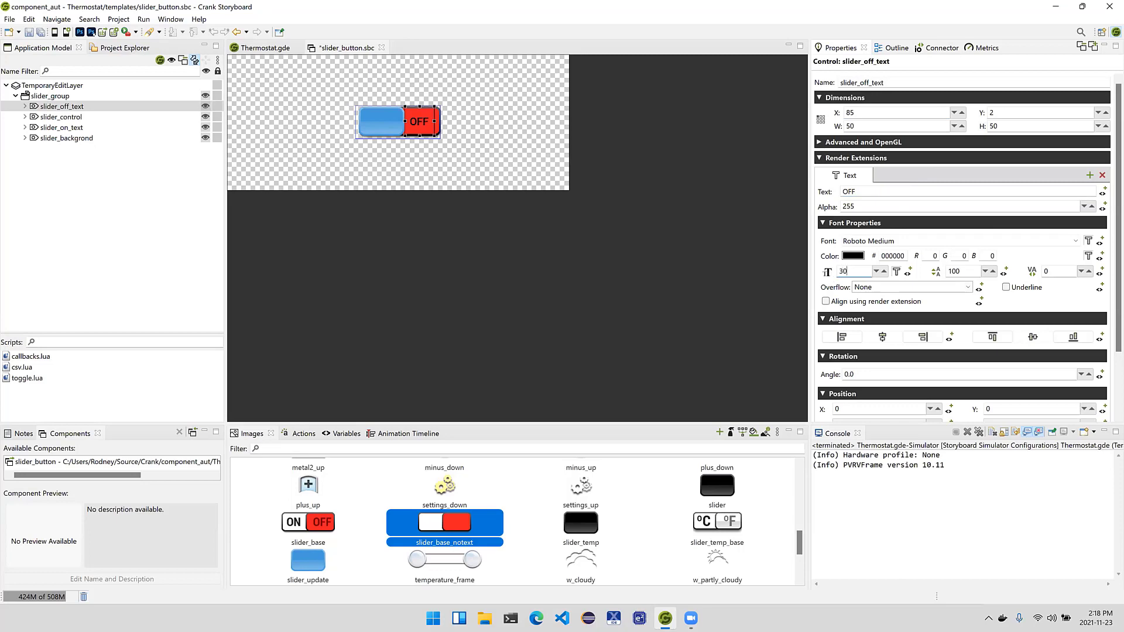
key("Return")
Widen slider_off_text to 66 and shift its X position to 82.
left_click(869, 127)
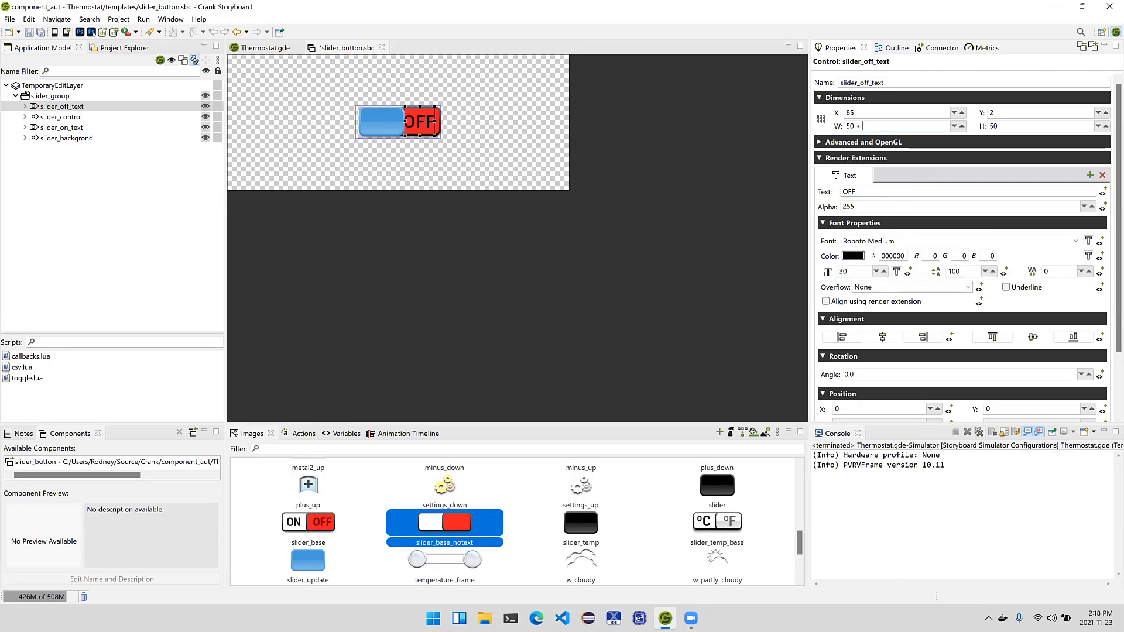
type("+ 16")
key("Return")
left_click(955, 112)
left_click(954, 112)
left_click(955, 113)
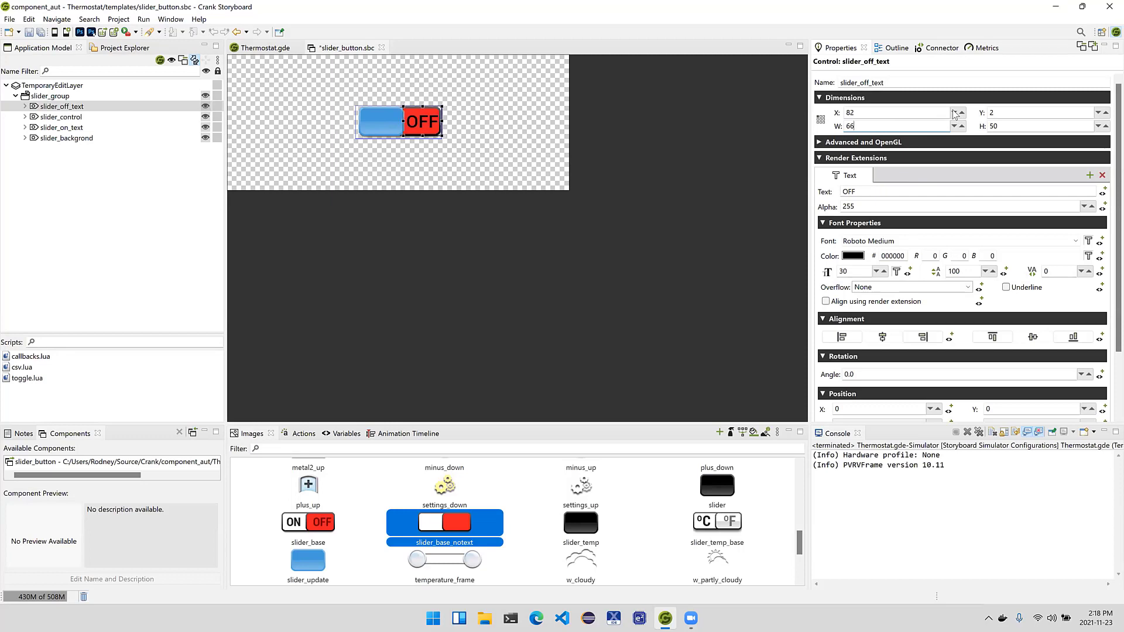
left_click(705, 252)
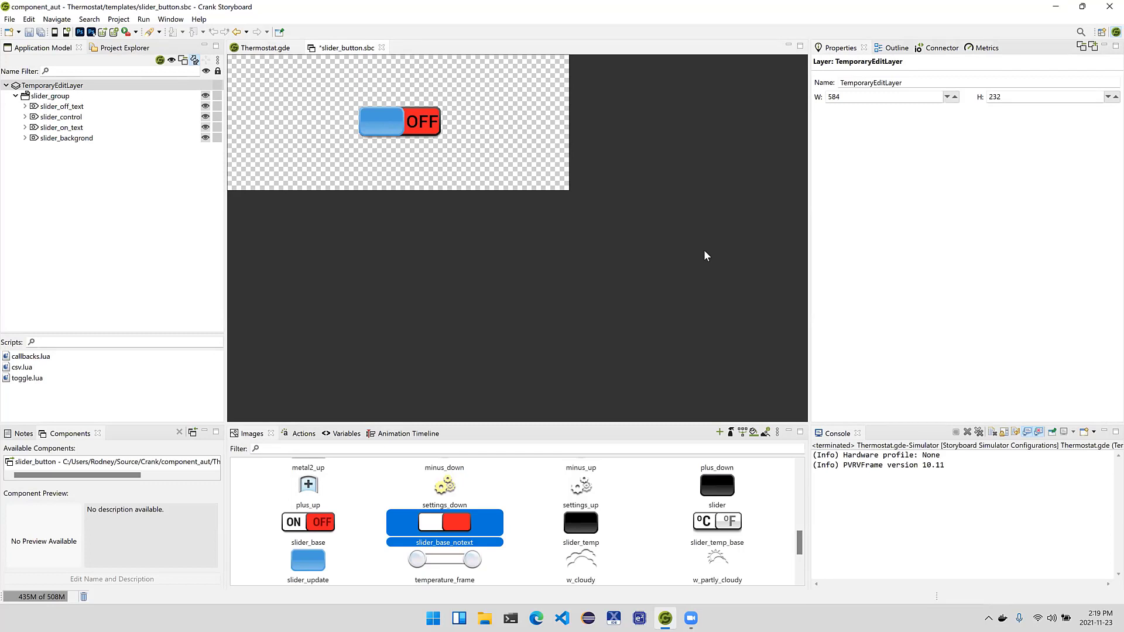
Save the slider_button component with the slider_toggle animation included and no additional project resources.
key("ctrl+s")
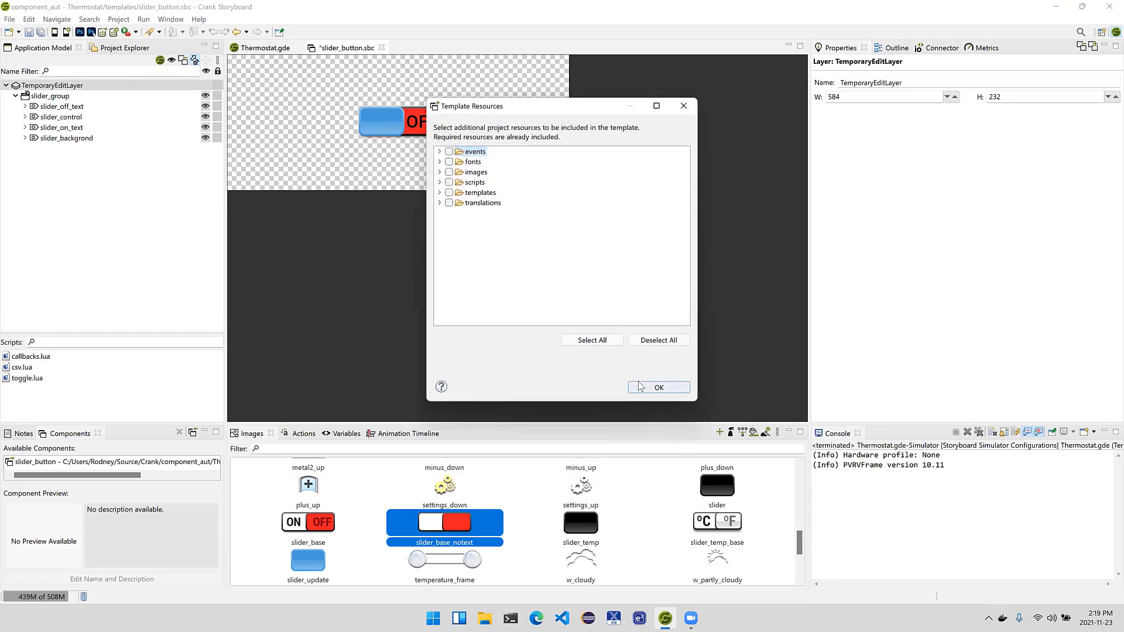
left_click(640, 387)
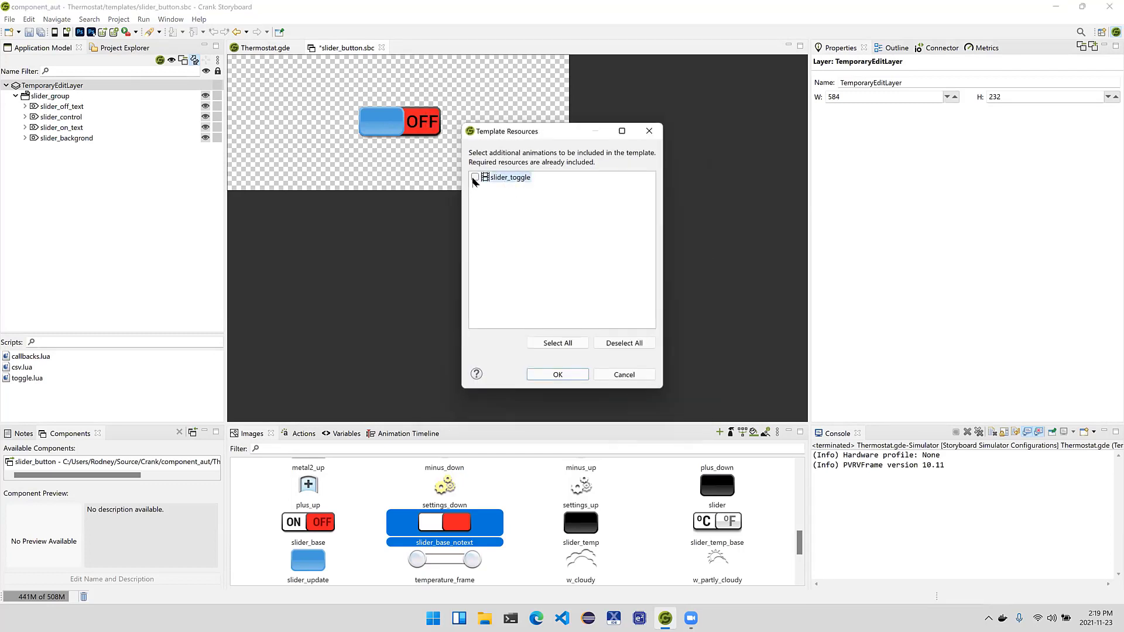
left_click(475, 178)
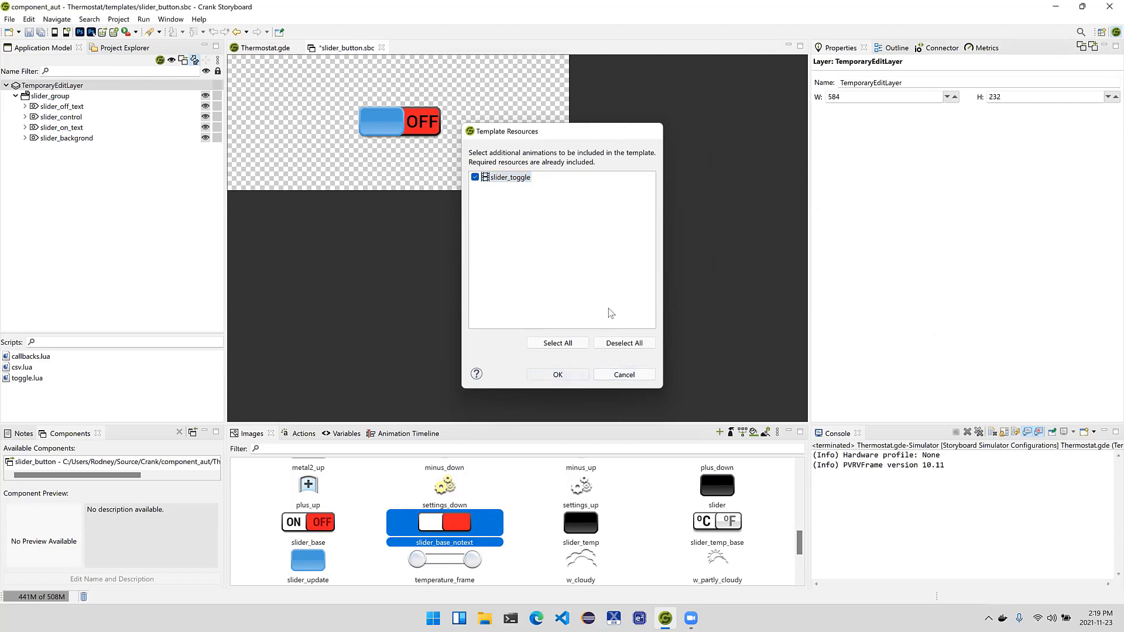
key("Return")
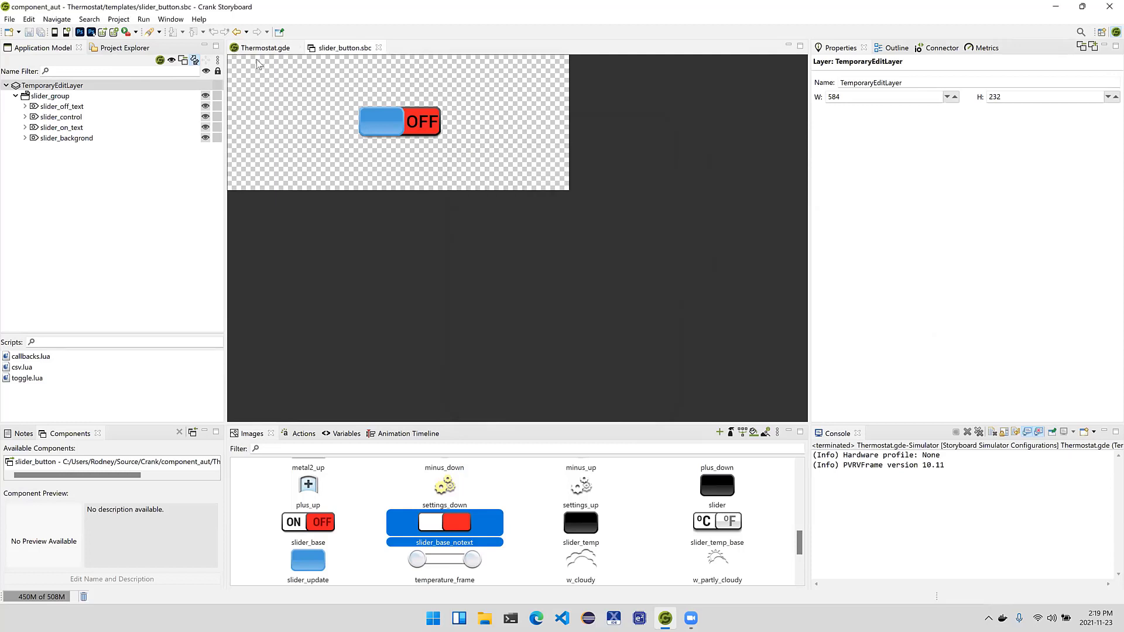
Update all three slider group instances in Thermostat.gde to match the slider_button component, and save the file.
left_click(272, 48)
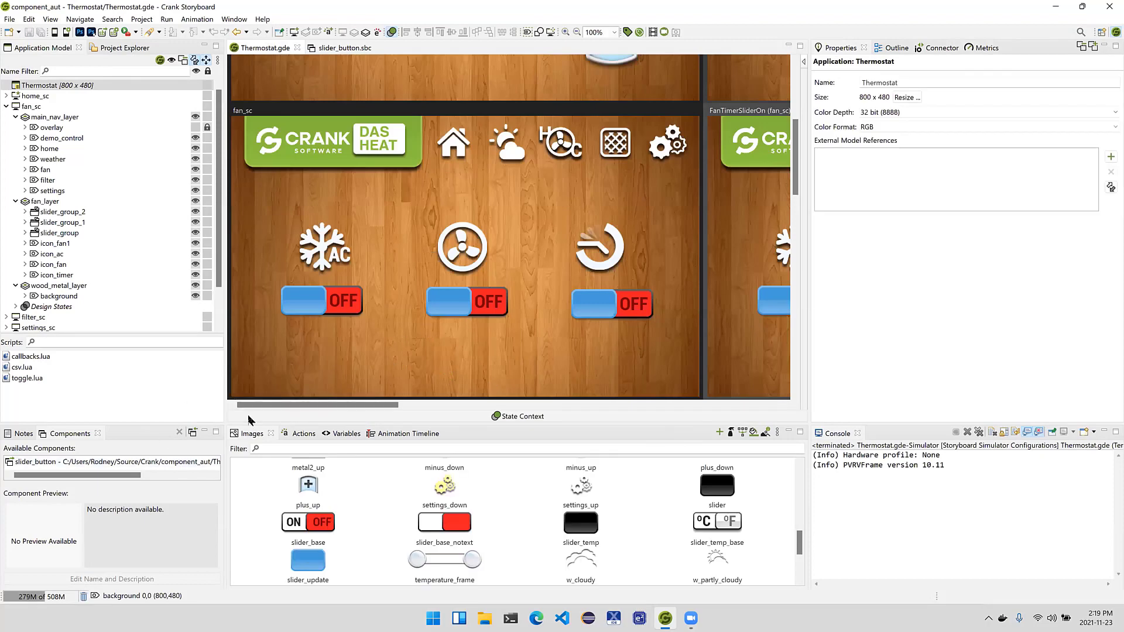
left_click(165, 465)
right_click(166, 466)
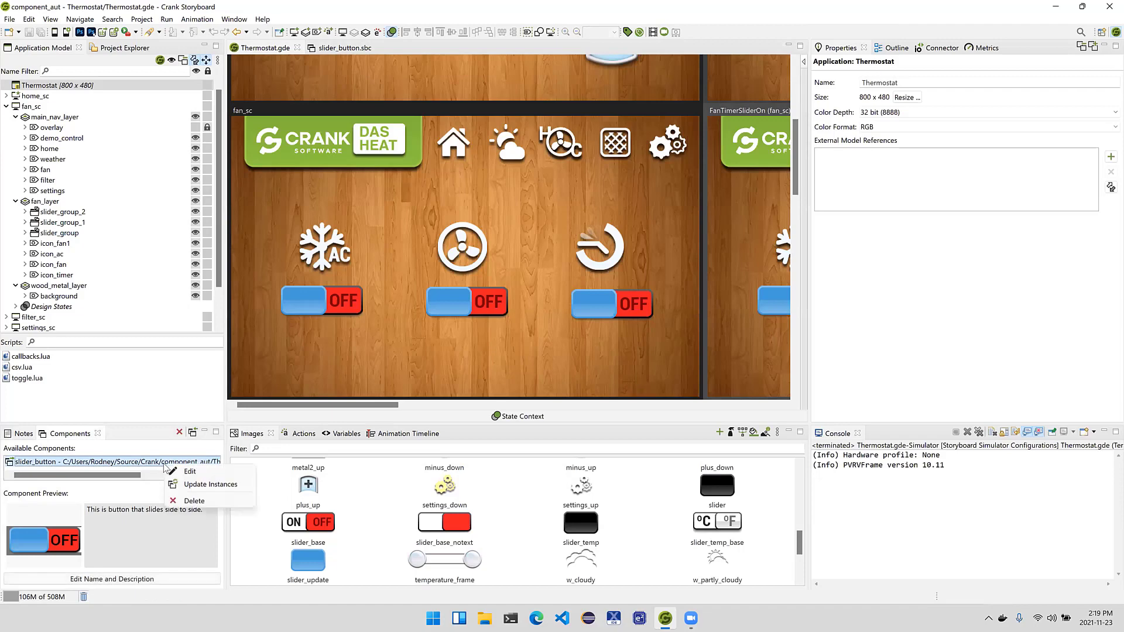
left_click(174, 485)
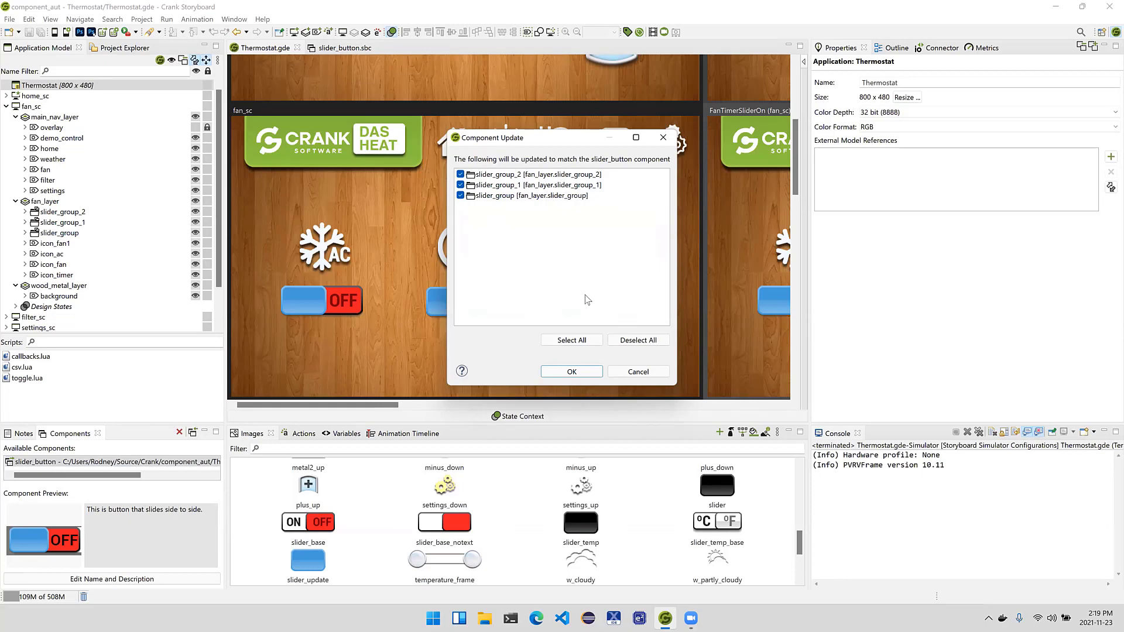
left_click(577, 372)
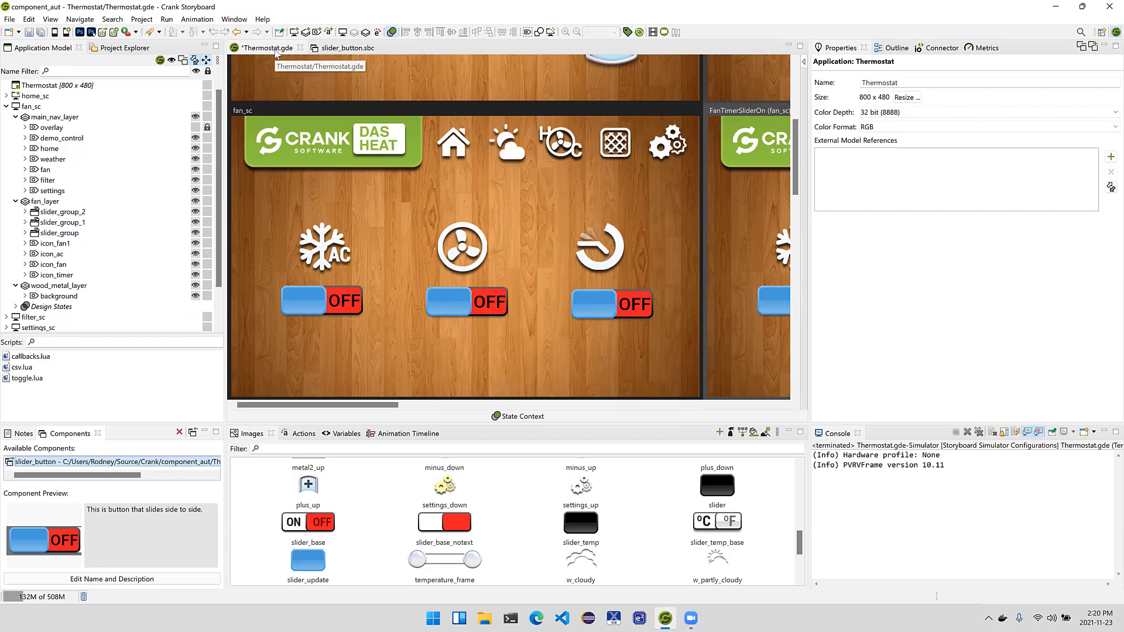
key("ctrl+s")
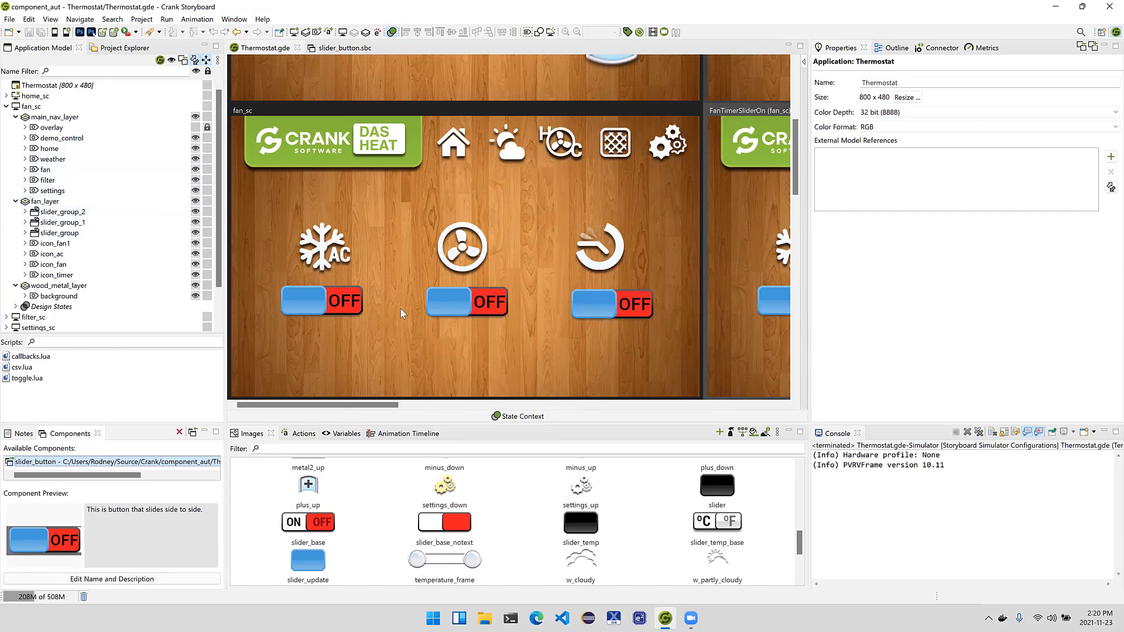
Detach slider_group_2, the slider under the fan icon, from its component and save Thermostat.gde.
left_click(492, 312)
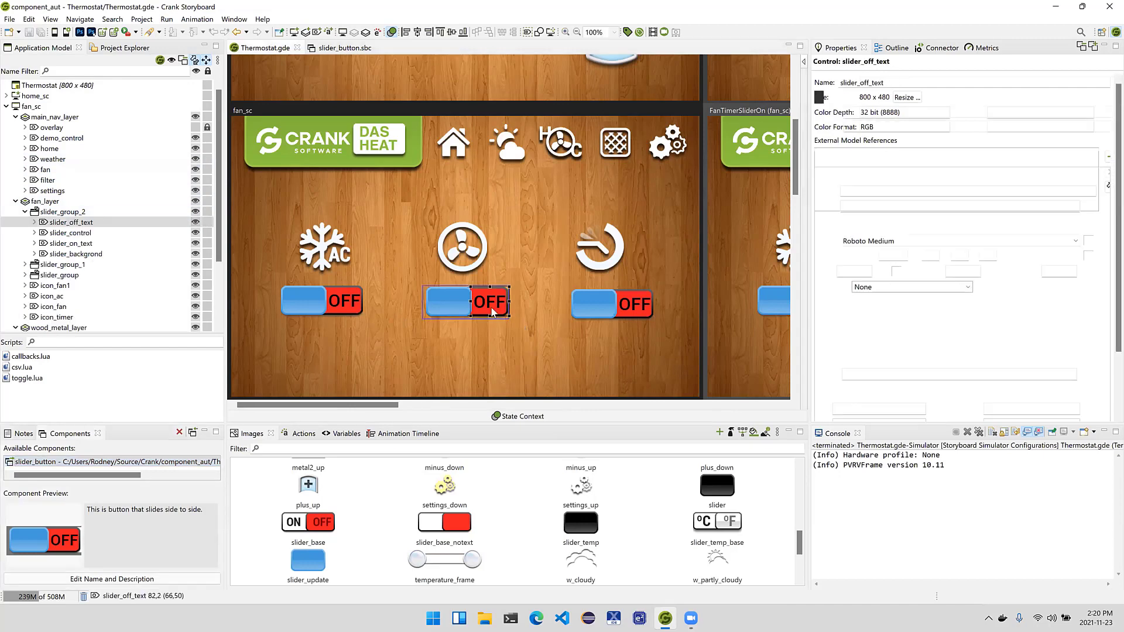
right_click(492, 310)
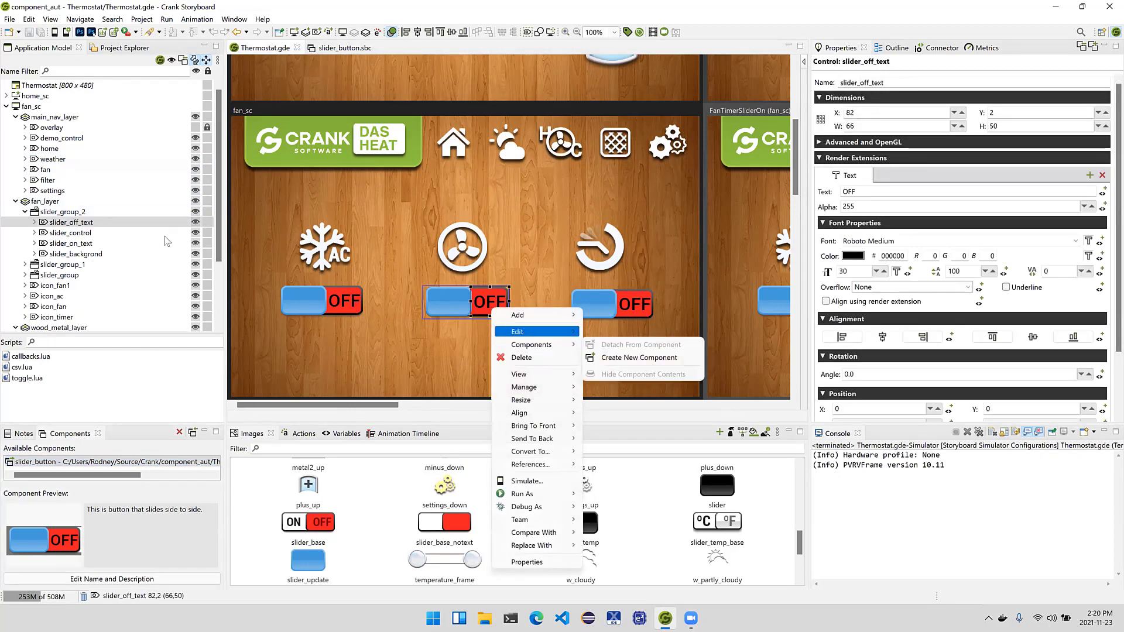
left_click(107, 215)
right_click(107, 213)
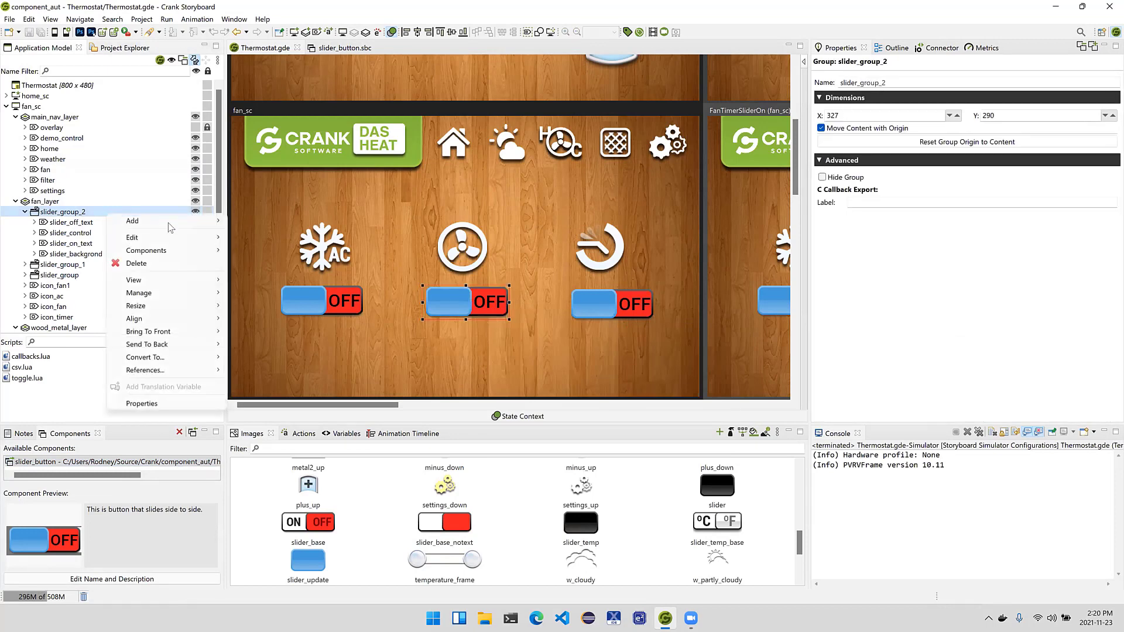
mouse_move(165, 258)
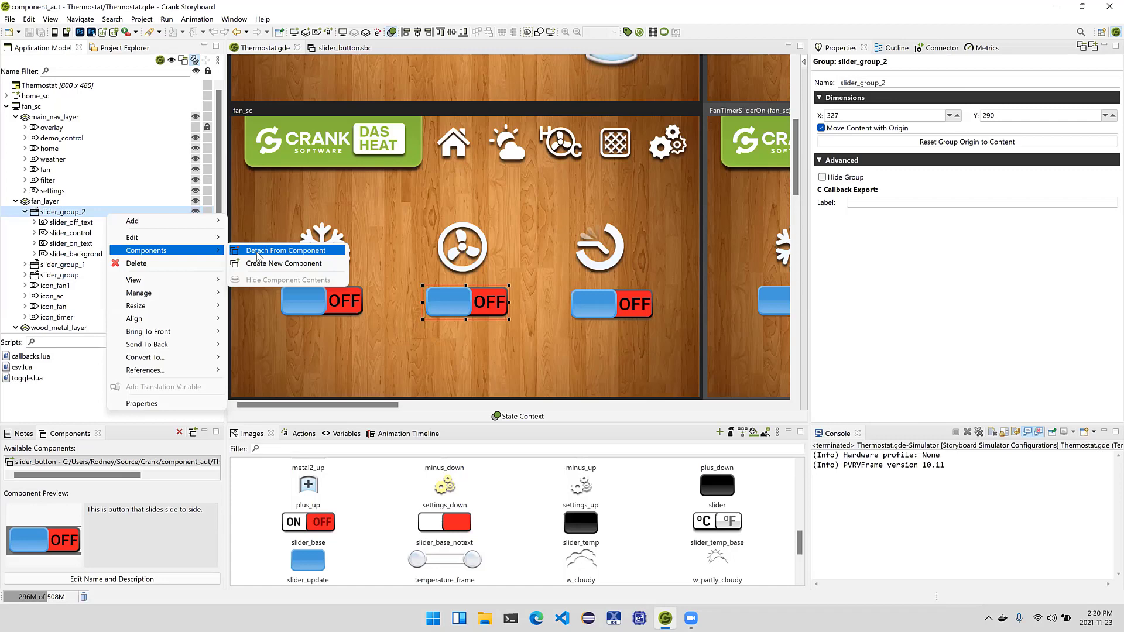
left_click(258, 252)
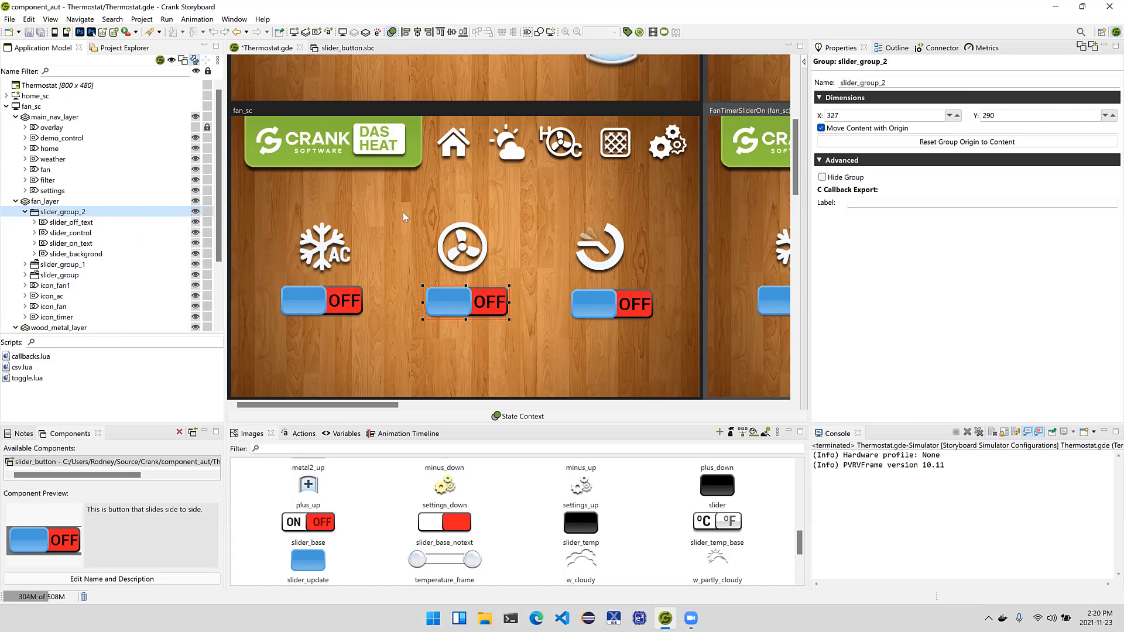
key("ctrl+s")
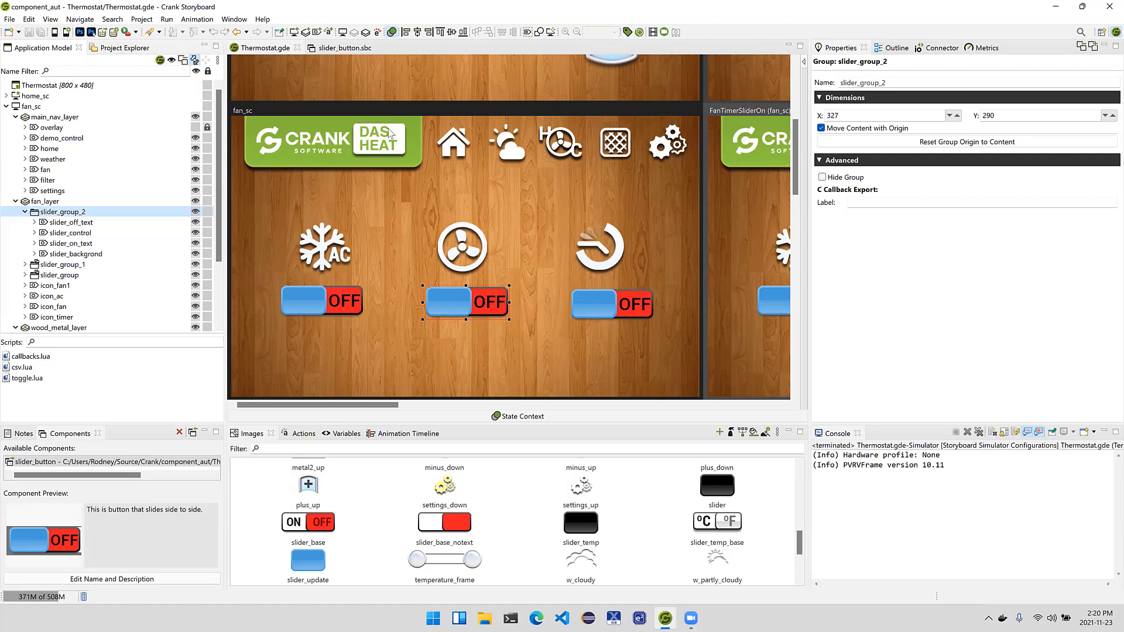
Change the font color of slider_off_text in slider_button.sbc to yellow FFFF00.
left_click(343, 48)
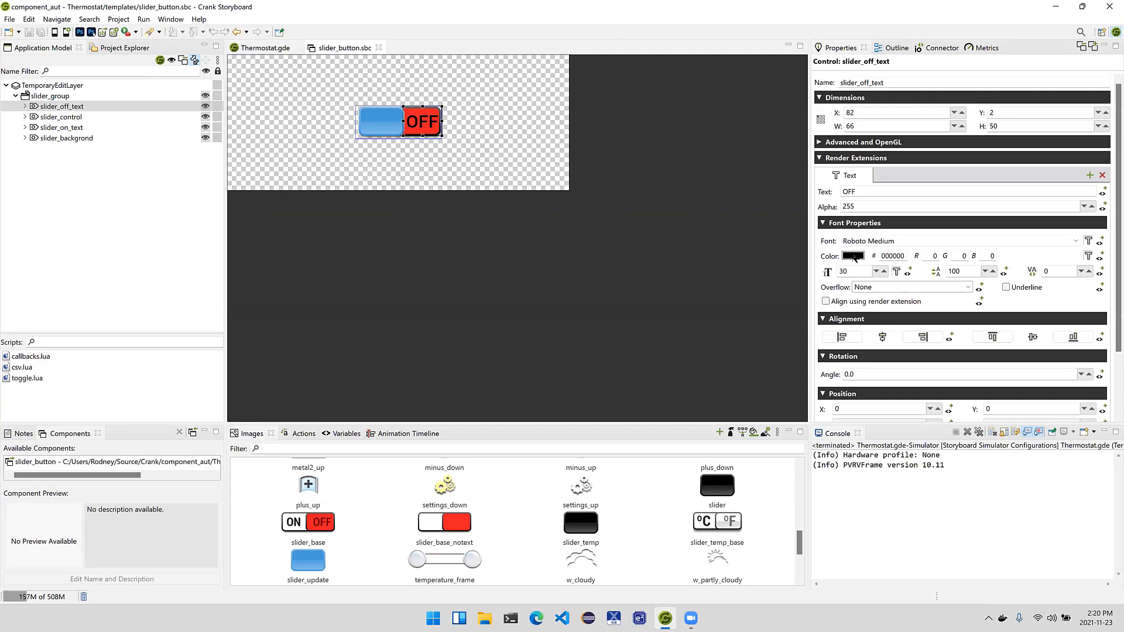
left_click(855, 257)
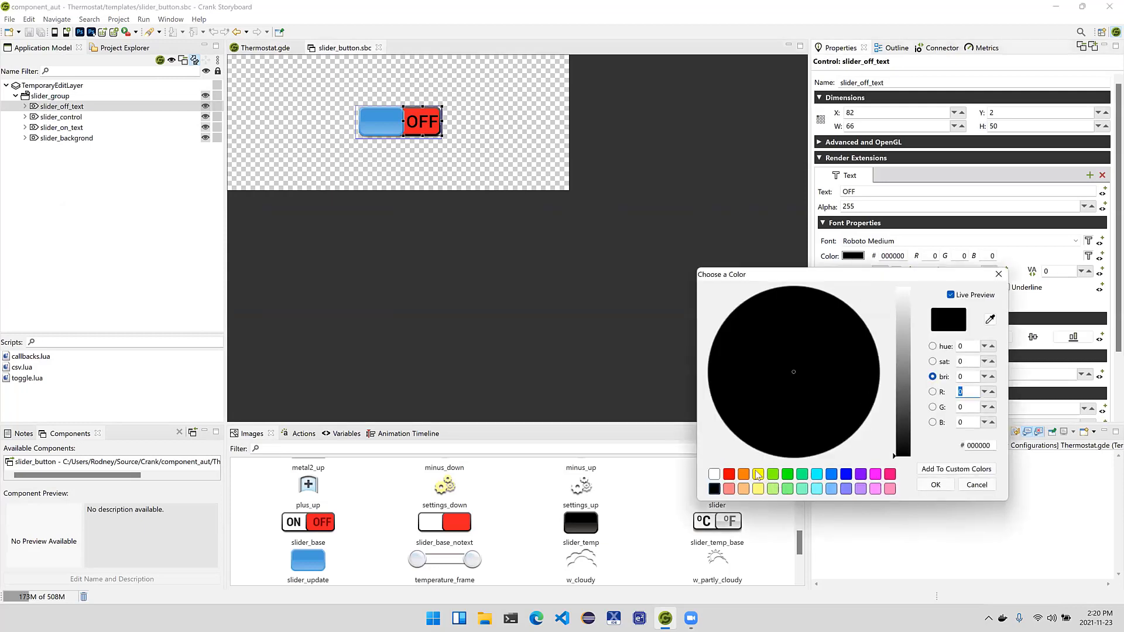
left_click(757, 474)
left_click(936, 485)
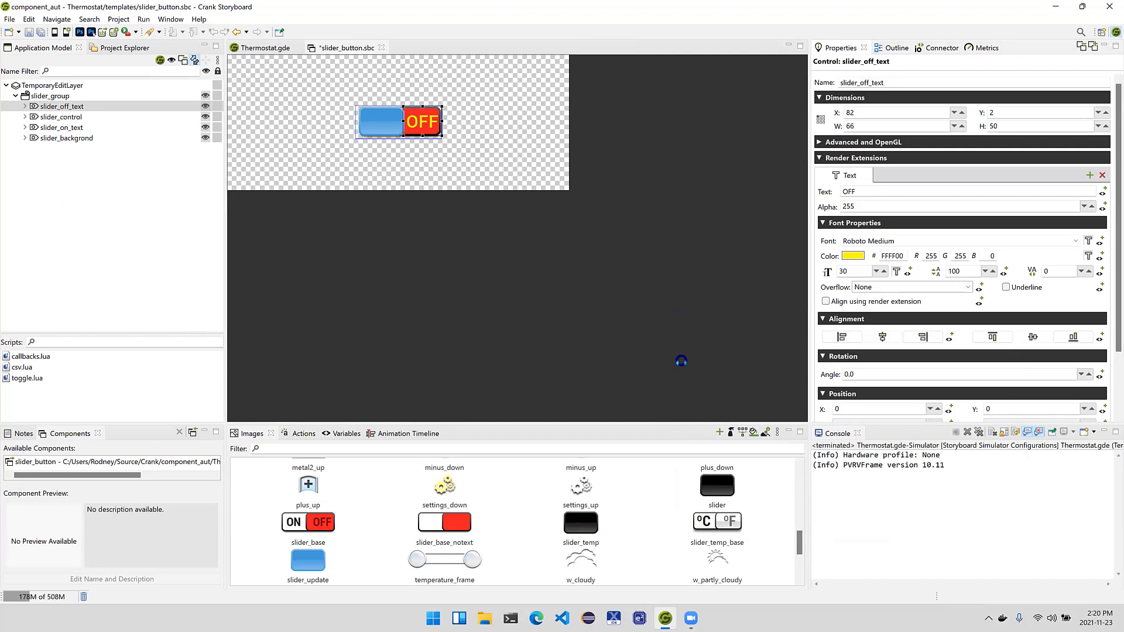
Save the slider_button component with the slider_toggle animation included and no additional project resources.
key("ctrl+s")
left_click(633, 386)
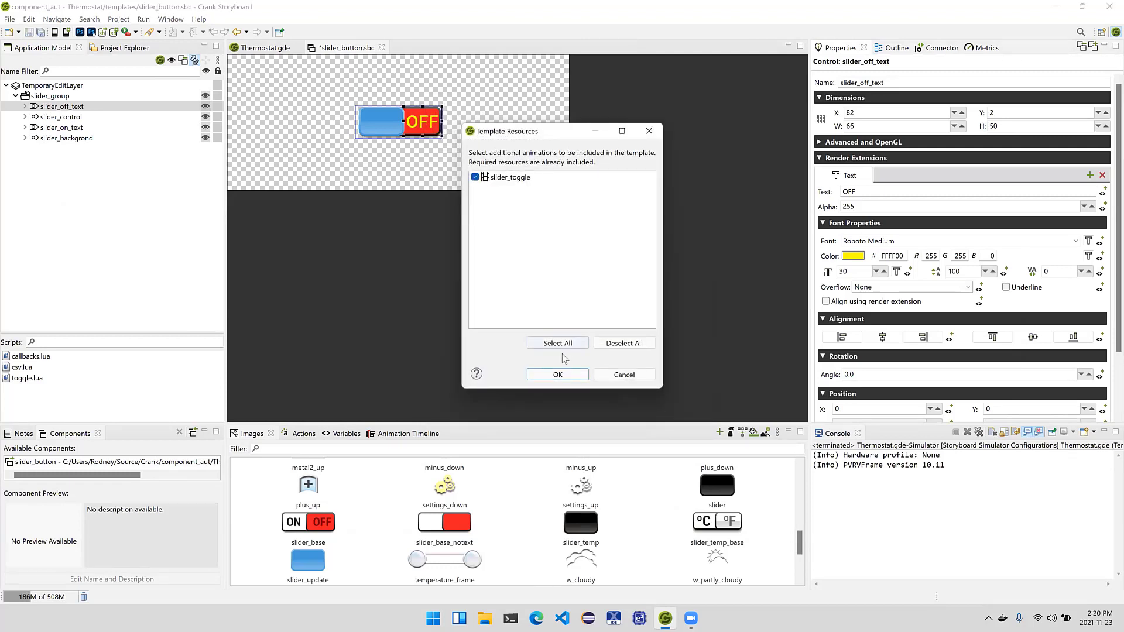
left_click(558, 375)
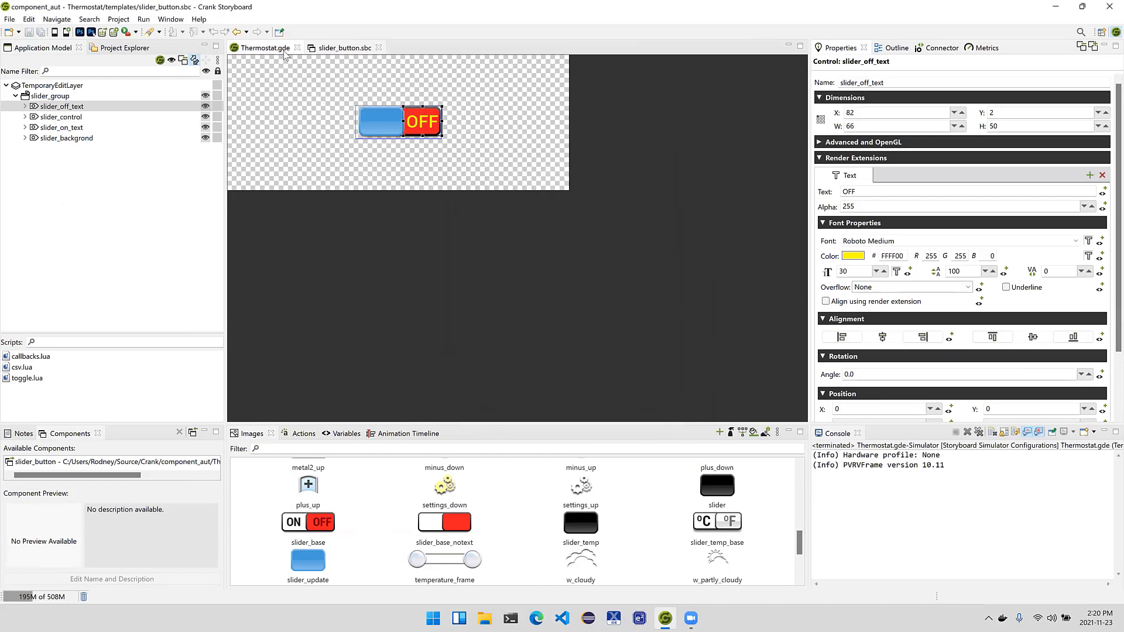
Update the slider_group and slider_group_1 instances in Thermostat.gde to match the recolored slider_button component.
left_click(263, 48)
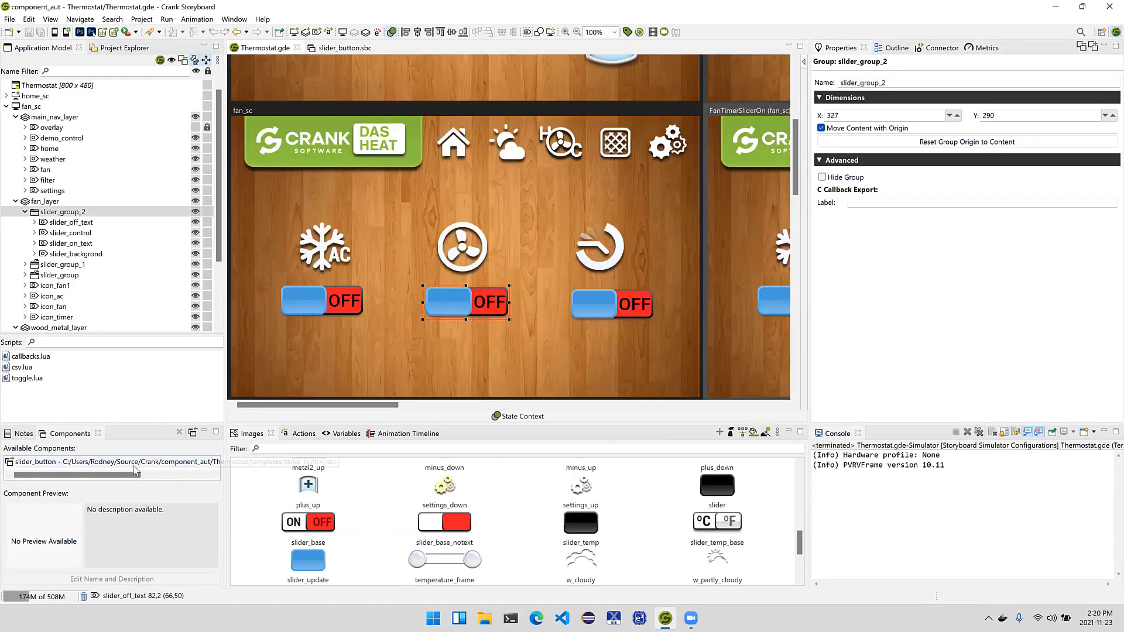
left_click(135, 463)
right_click(136, 467)
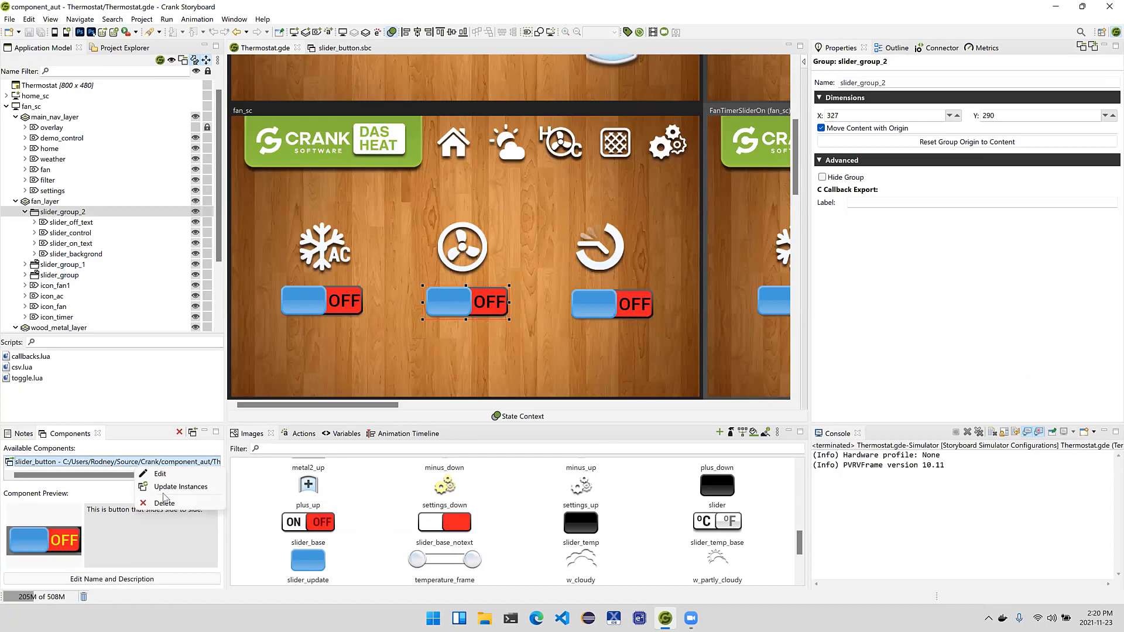
left_click(176, 487)
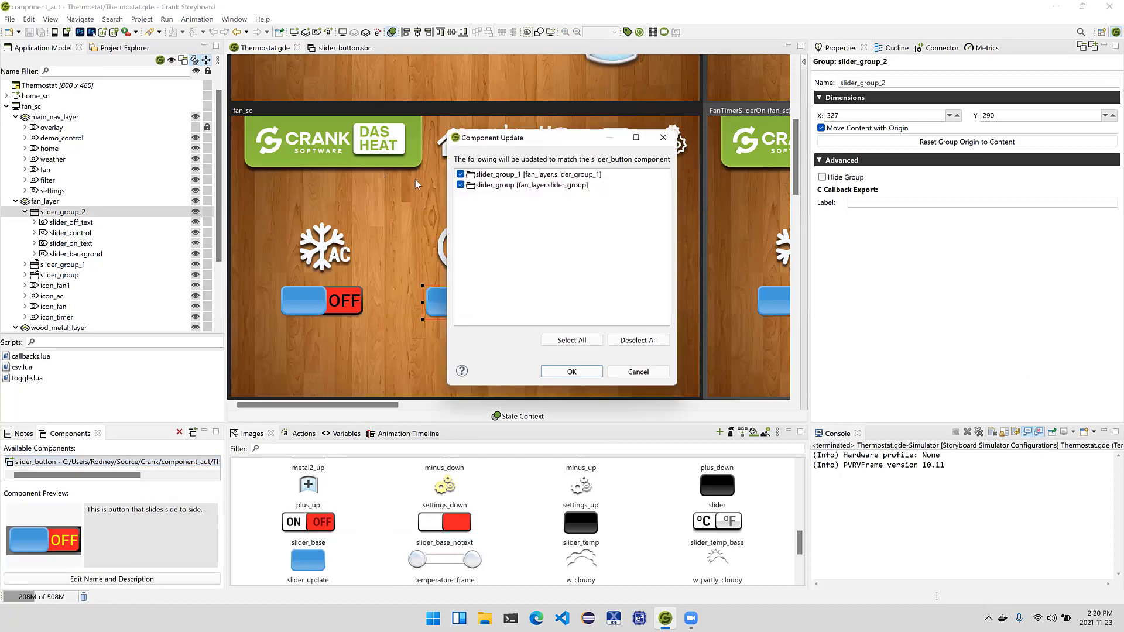
left_click(576, 373)
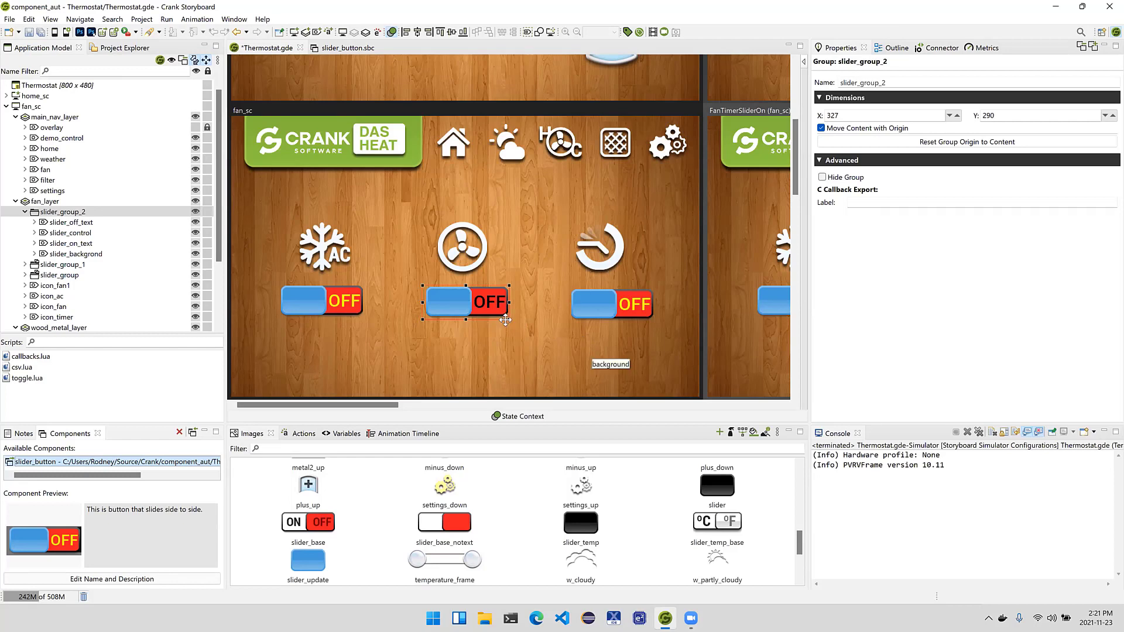
Try enlarging slider_off_text under the AC icon to 111 by 78, and undo the resize.
left_click(360, 302)
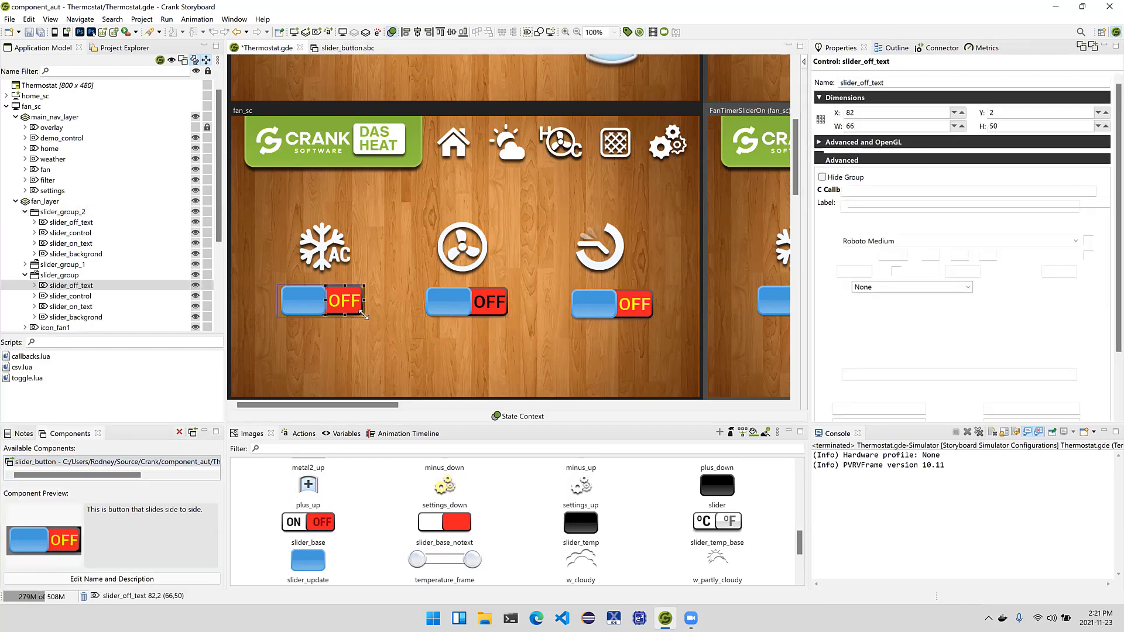
left_click_drag(391, 331, 391, 331)
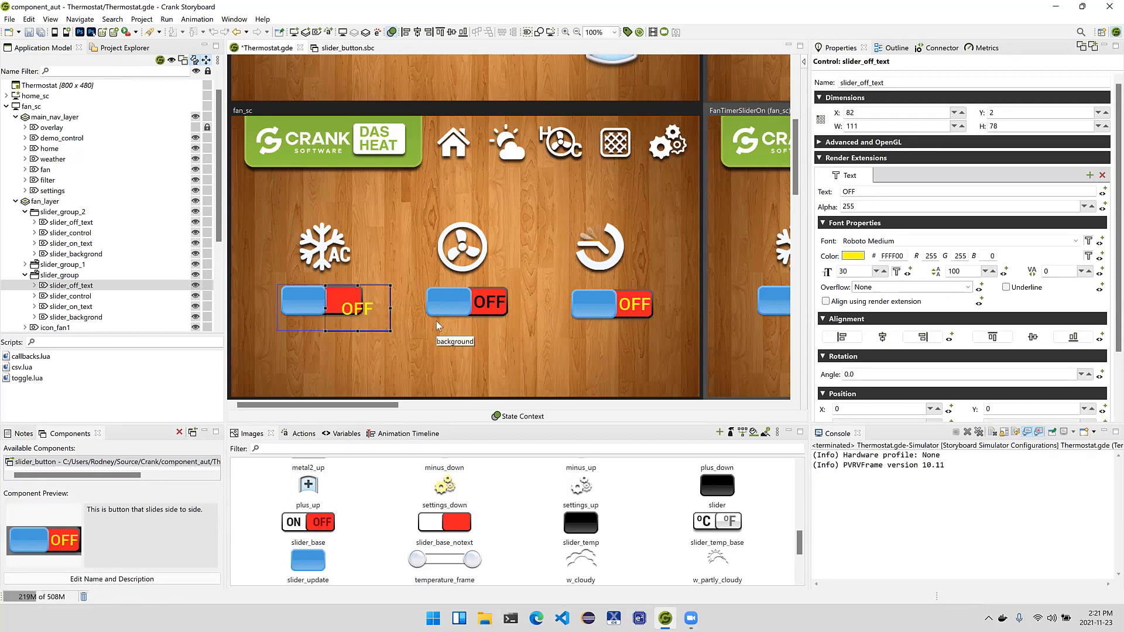
key("ctrl+z")
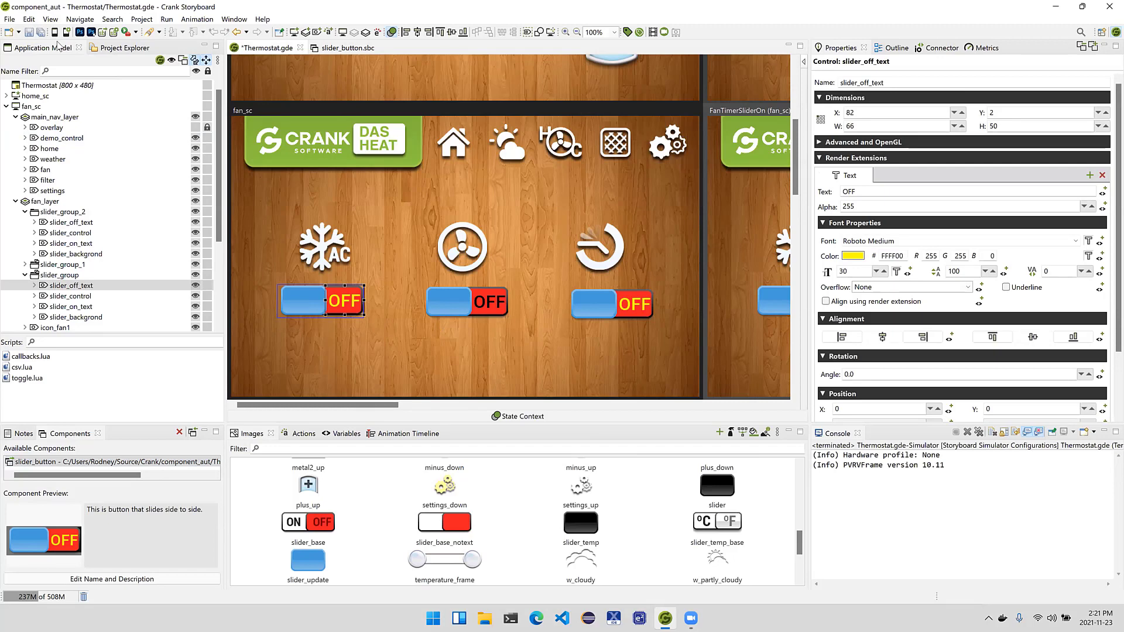
Save Thermostat.gde, run it in the simulator, test the AC, fan and timer sliders on the fan screen, and close the simulator.
left_click(55, 34)
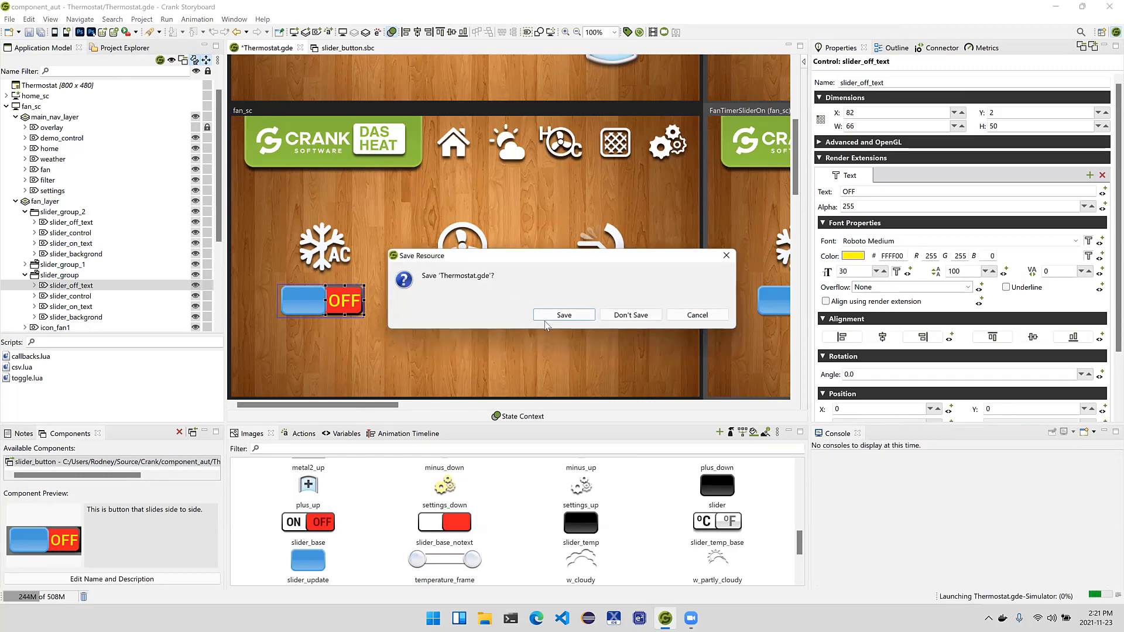
left_click(547, 315)
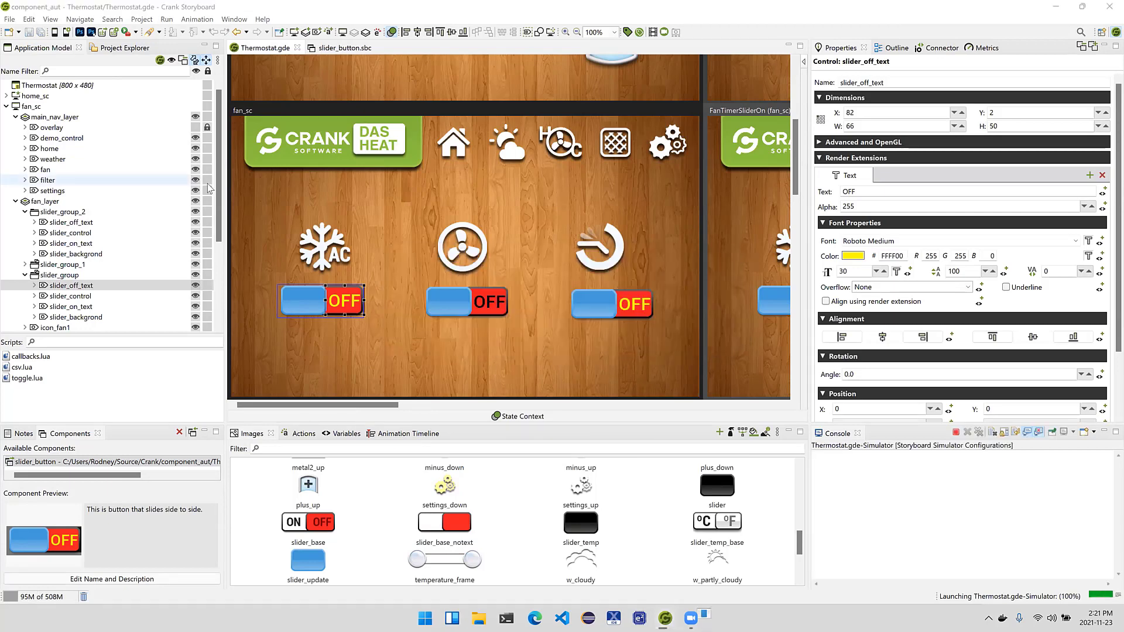
left_click(169, 33)
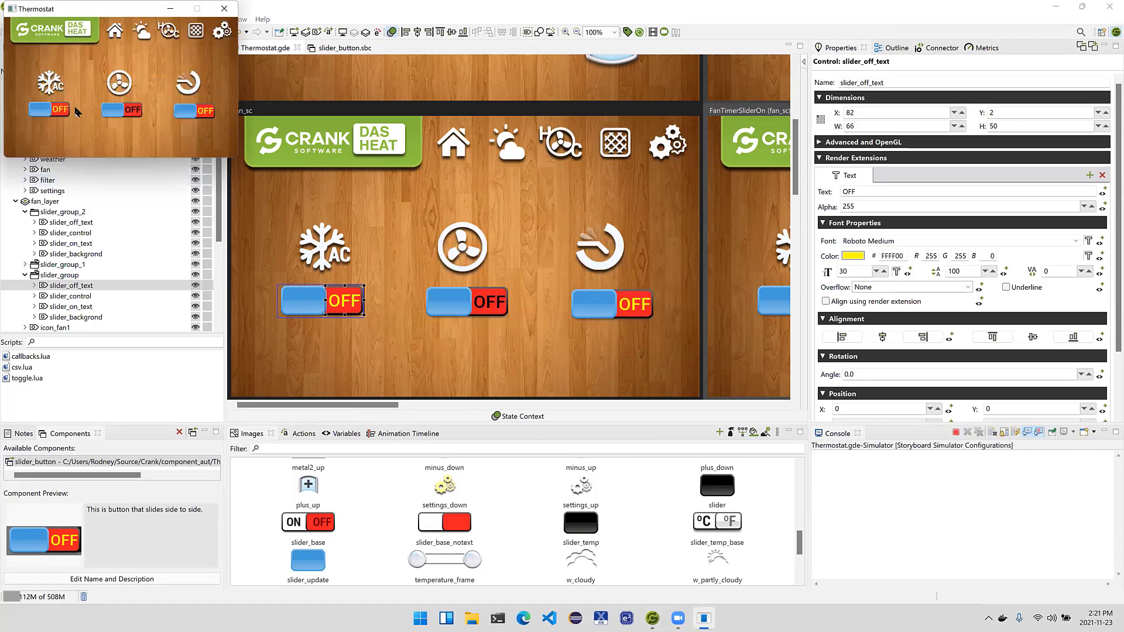
left_click(40, 112)
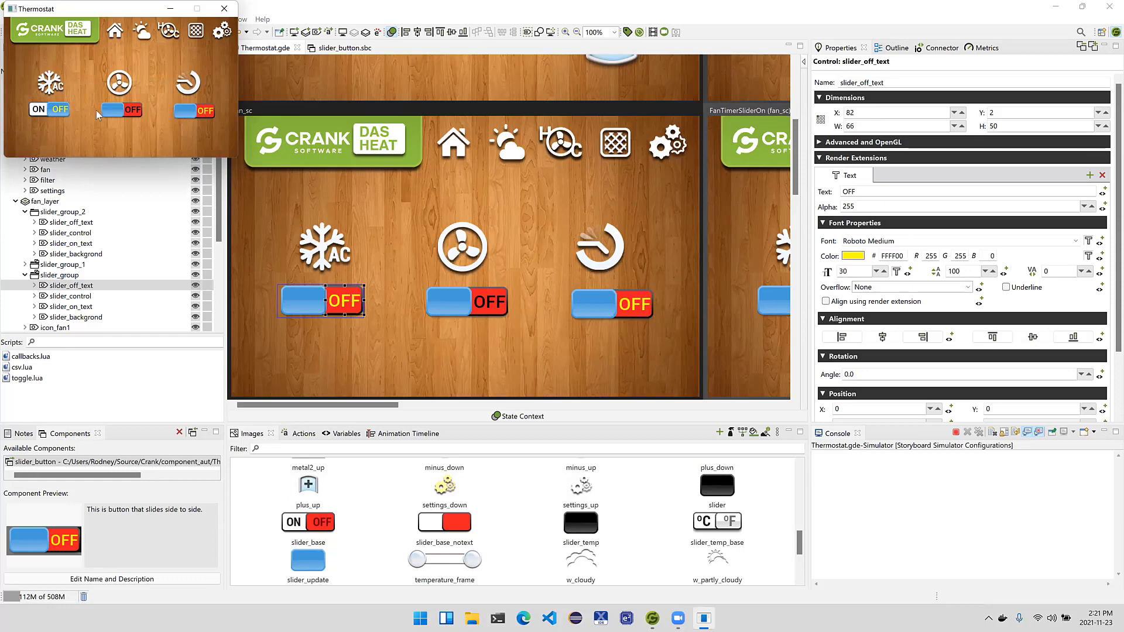
left_click(117, 112)
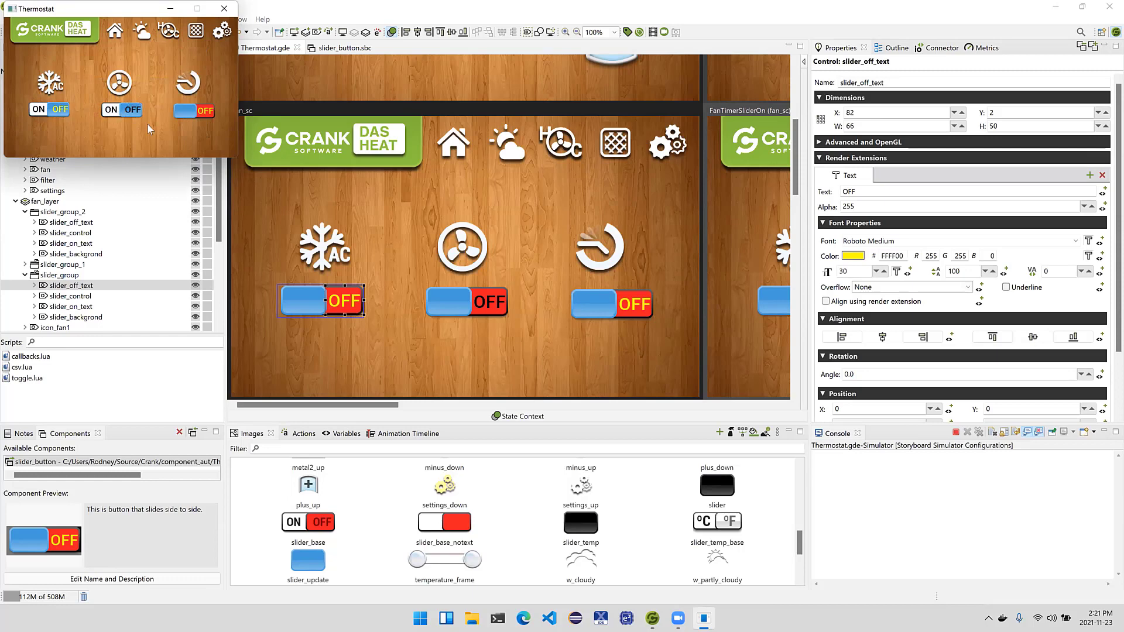
left_click(186, 117)
left_click(224, 8)
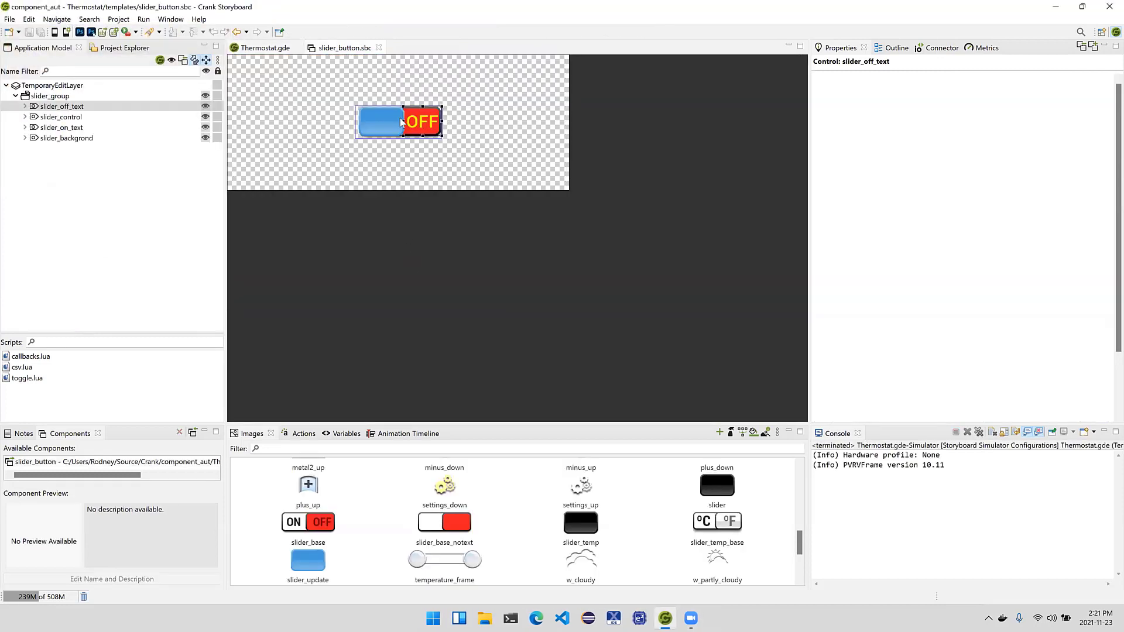
Move slider_off_text below slider_control in the slider_button component's slider_group and save the component with the slider_toggle animation included.
left_click_drag(95, 109, 99, 123)
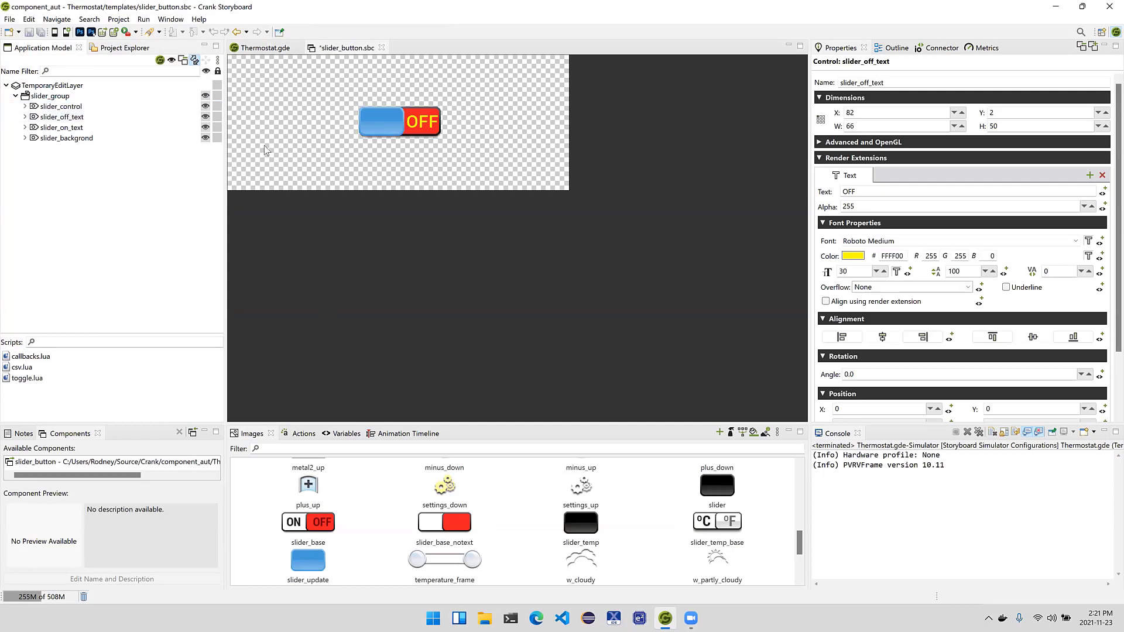
key("ctrl+s")
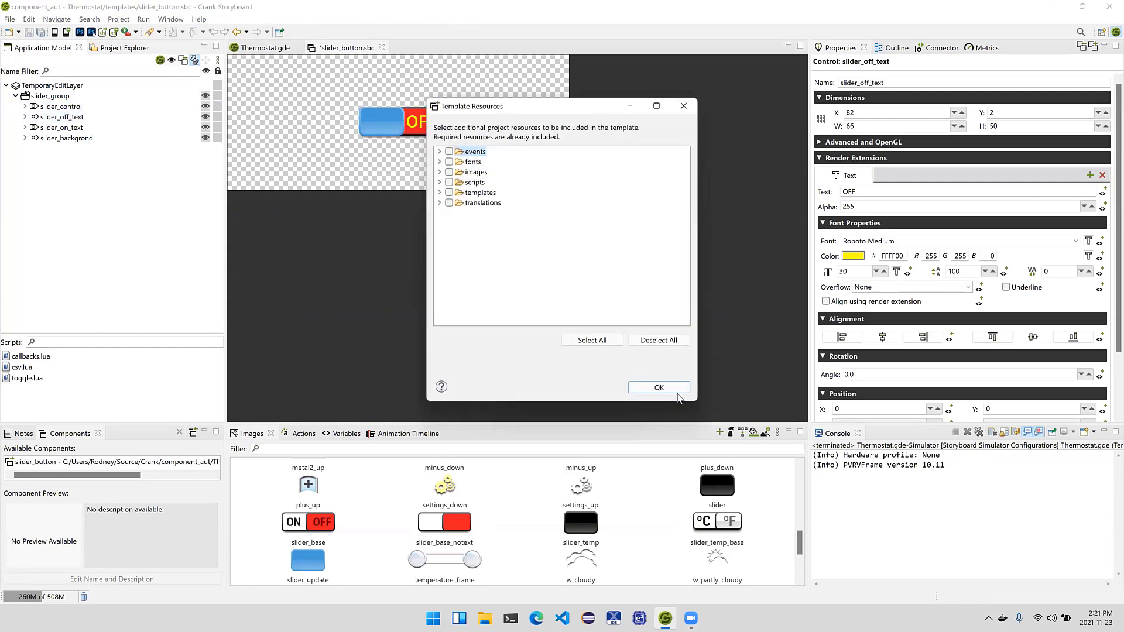
left_click(676, 390)
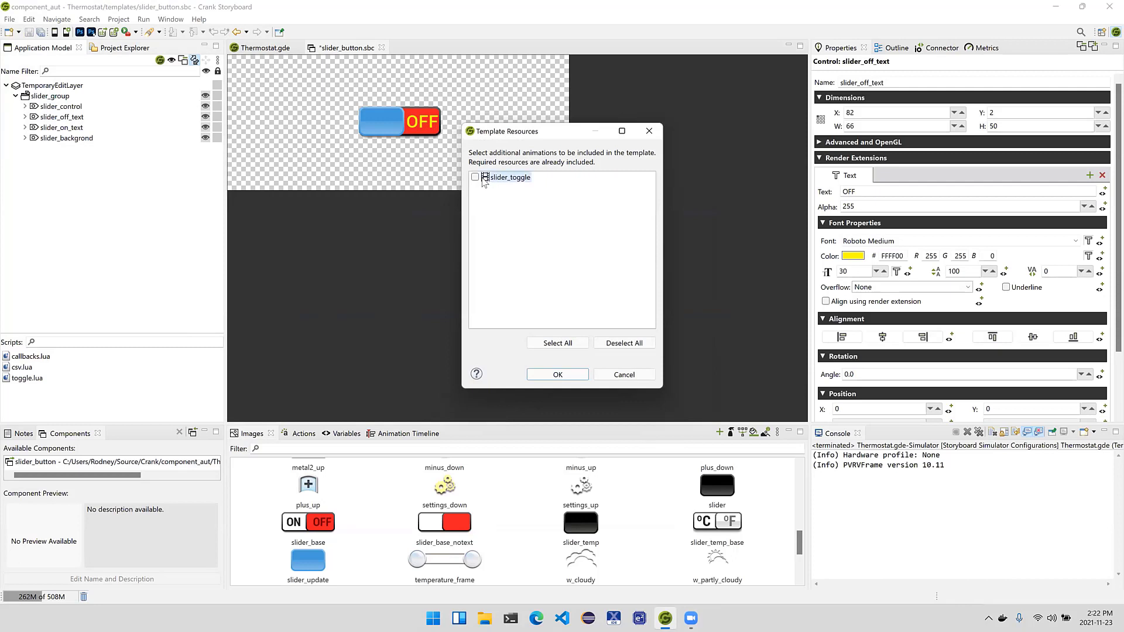
left_click(568, 376)
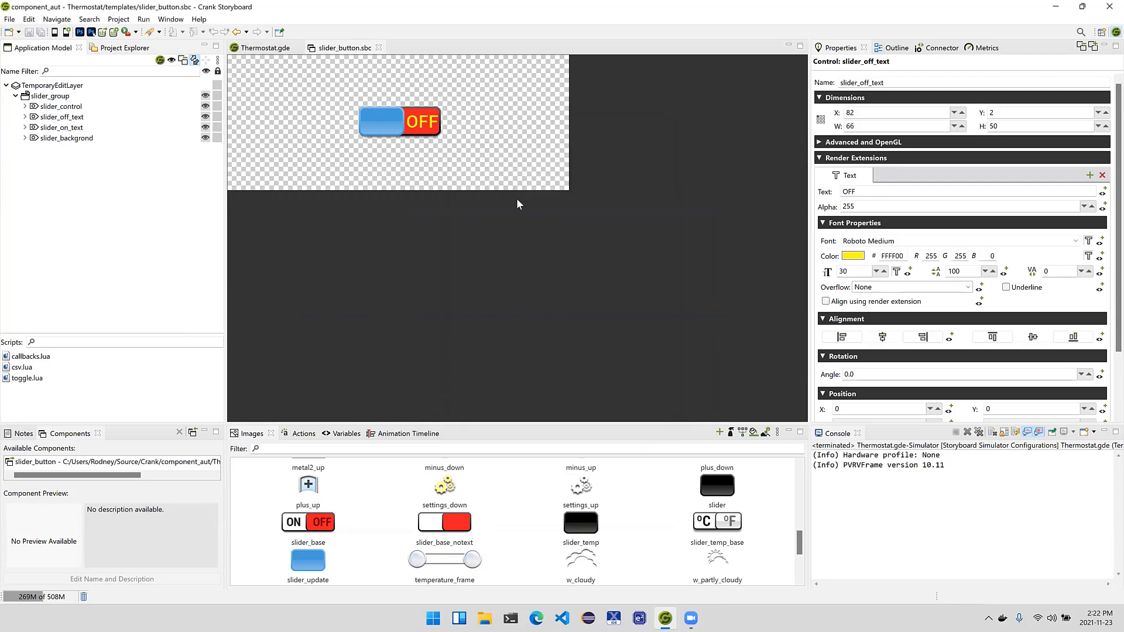
Update slider_group and slider_group_1 in Thermostat.gde to match the component's new layer order.
left_click(279, 51)
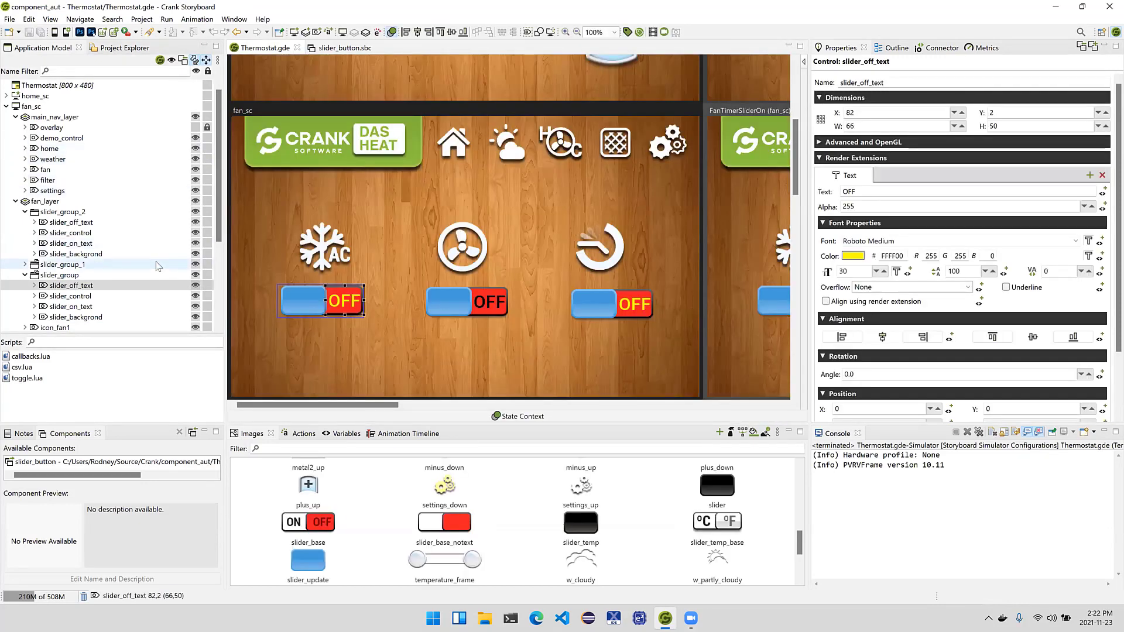
left_click(167, 465)
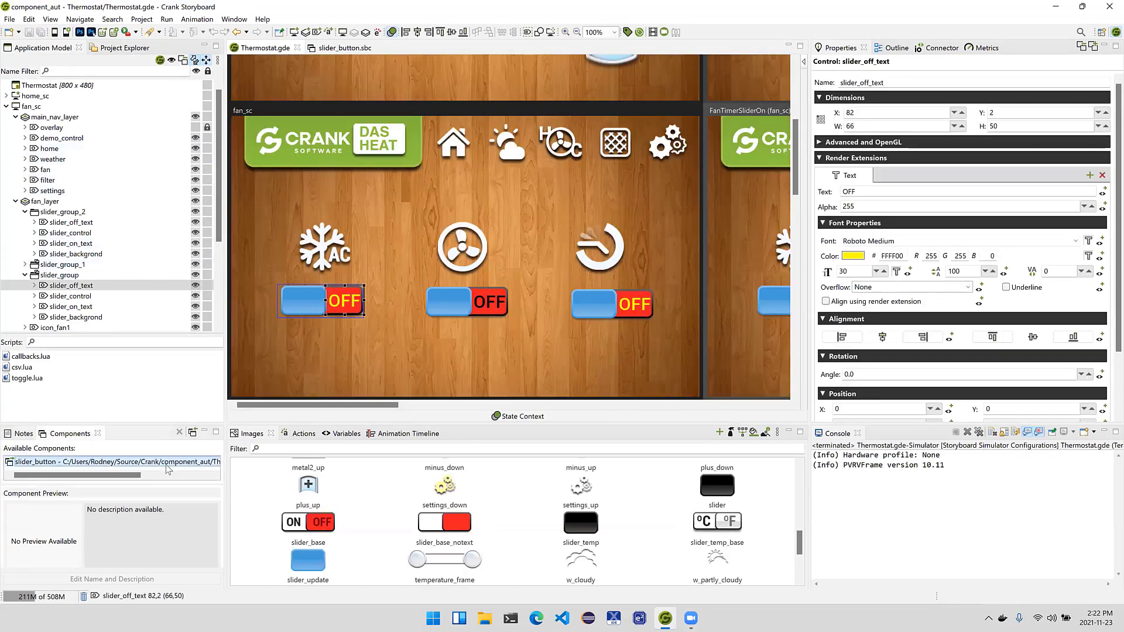
right_click(167, 467)
left_click(211, 485)
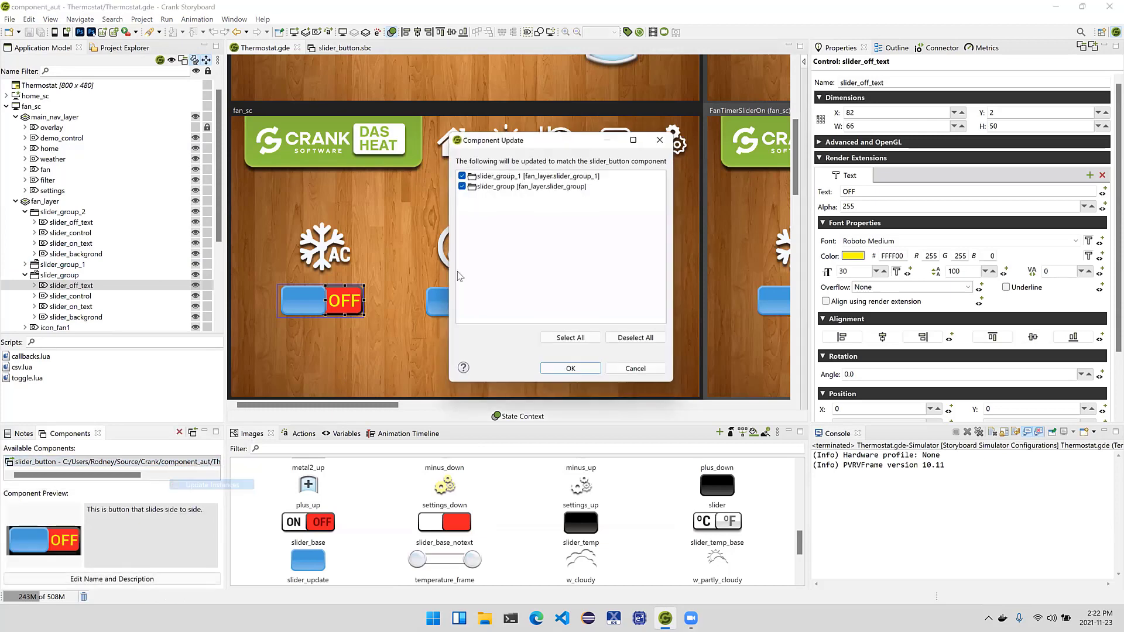
left_click(571, 368)
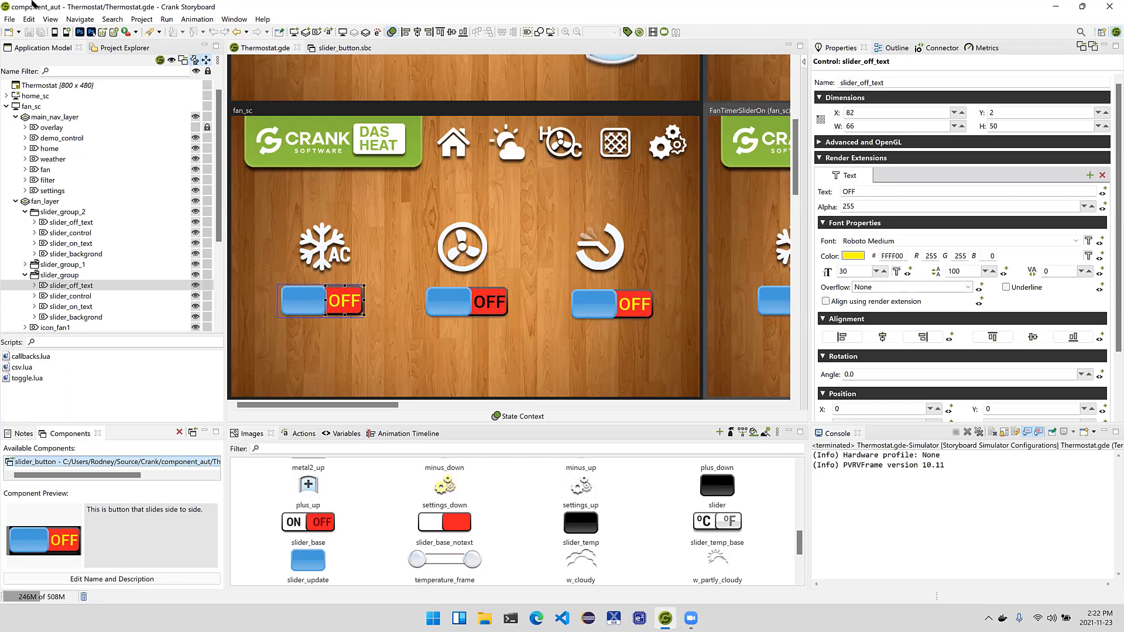
Run the Thermostat model in the simulator and open its fan screen to check the sliders.
left_click(54, 33)
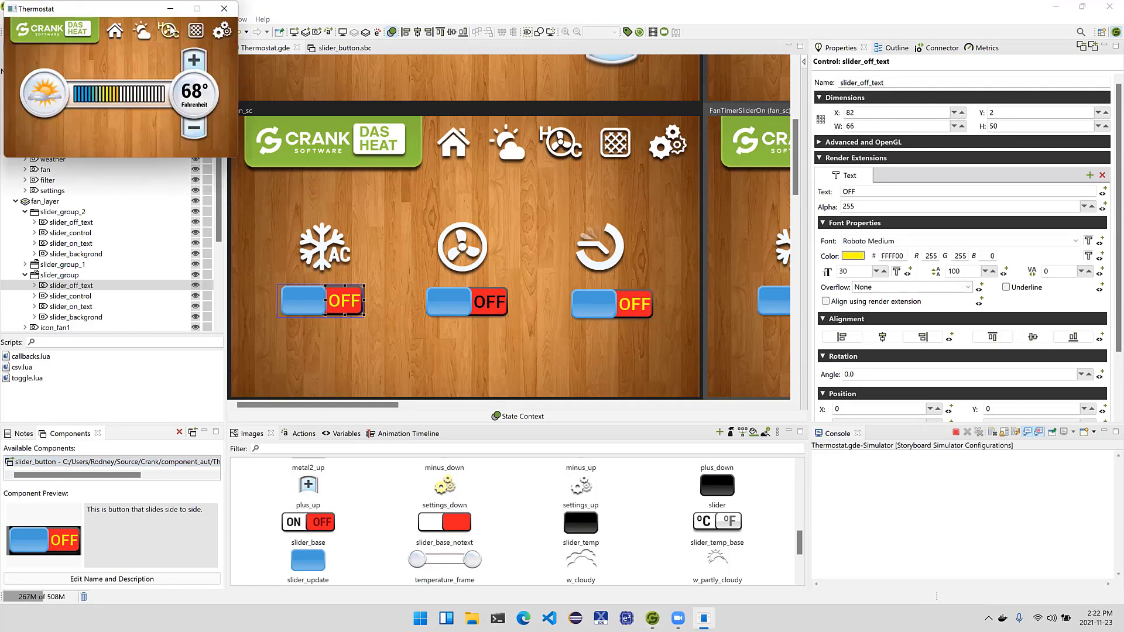
left_click(171, 28)
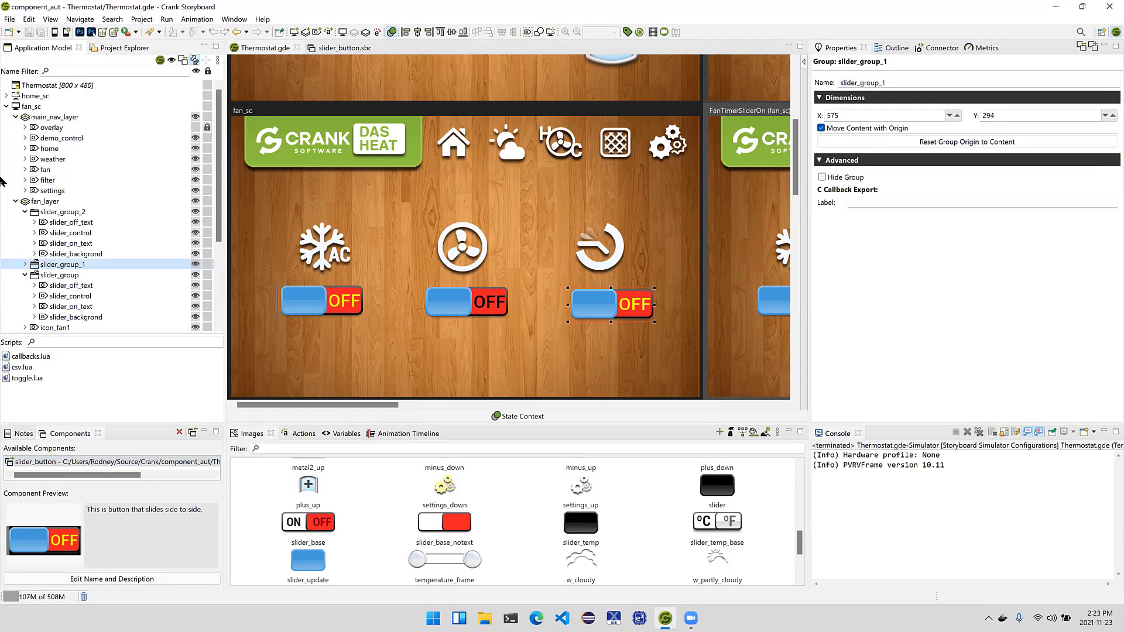
Create a new Storyboard Application project named TextComponent.
left_click(123, 48)
right_click(47, 121)
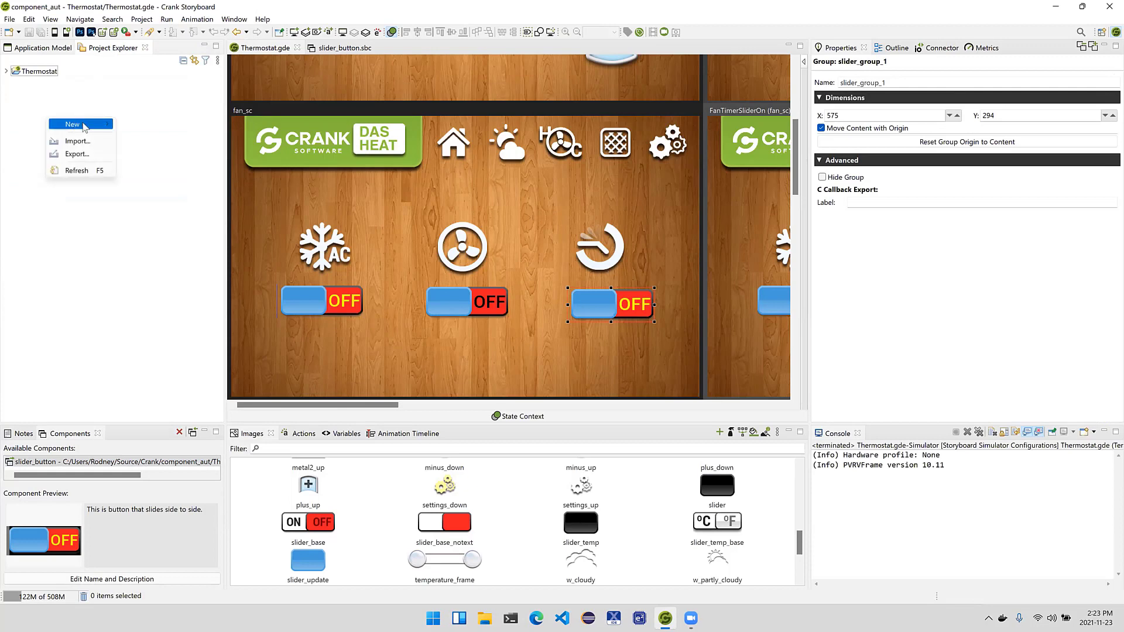
mouse_move(82, 121)
left_click(149, 125)
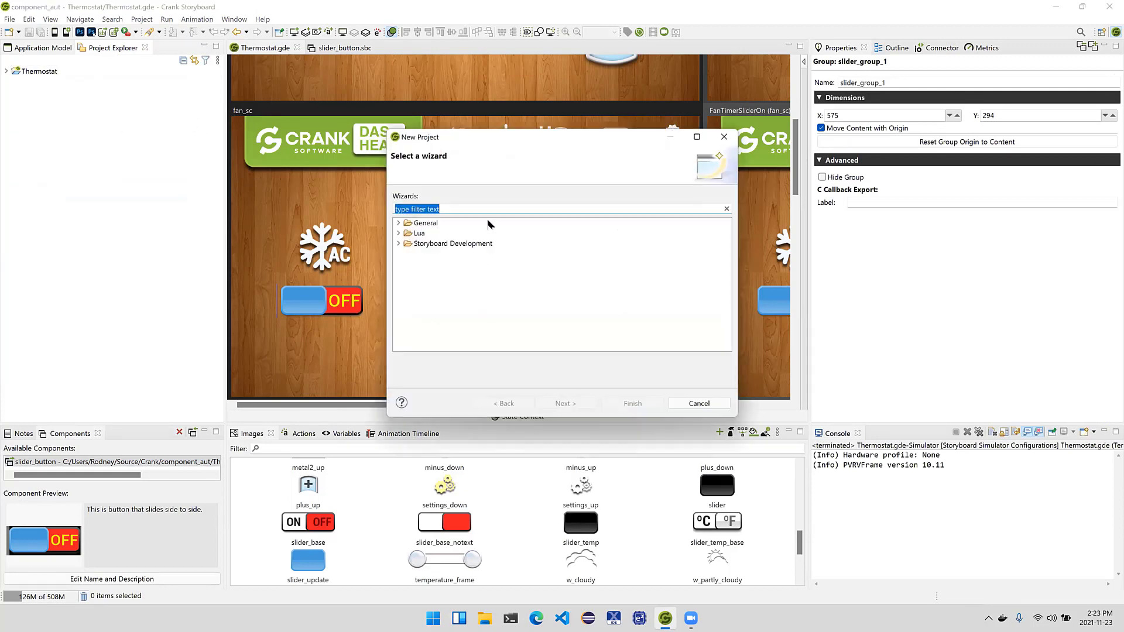
left_click(399, 243)
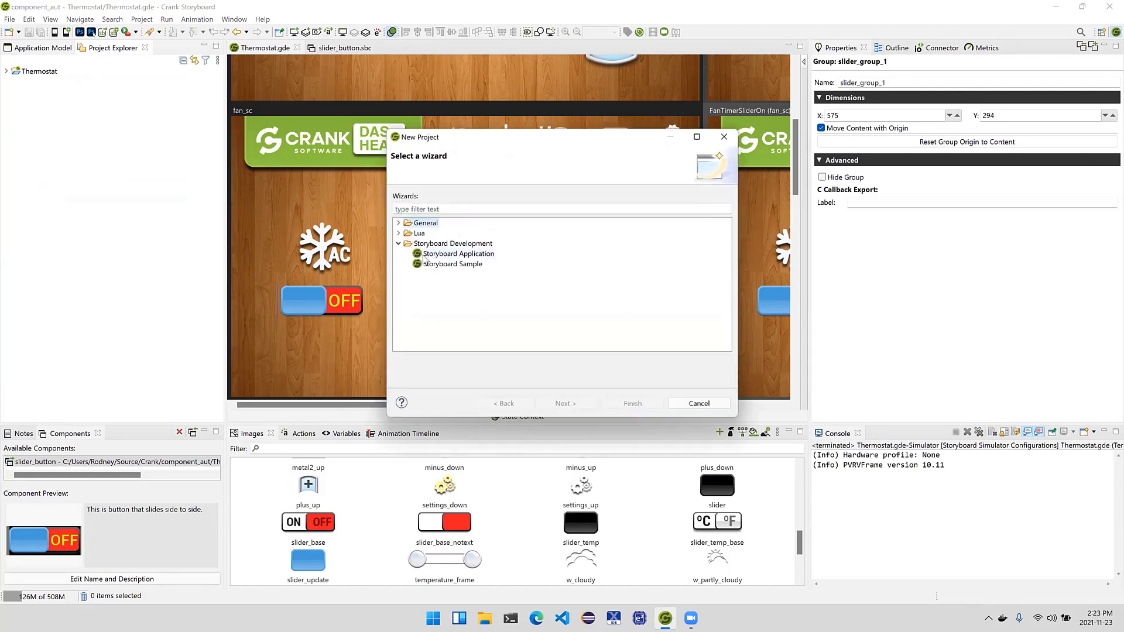
left_click(454, 254)
left_click(566, 403)
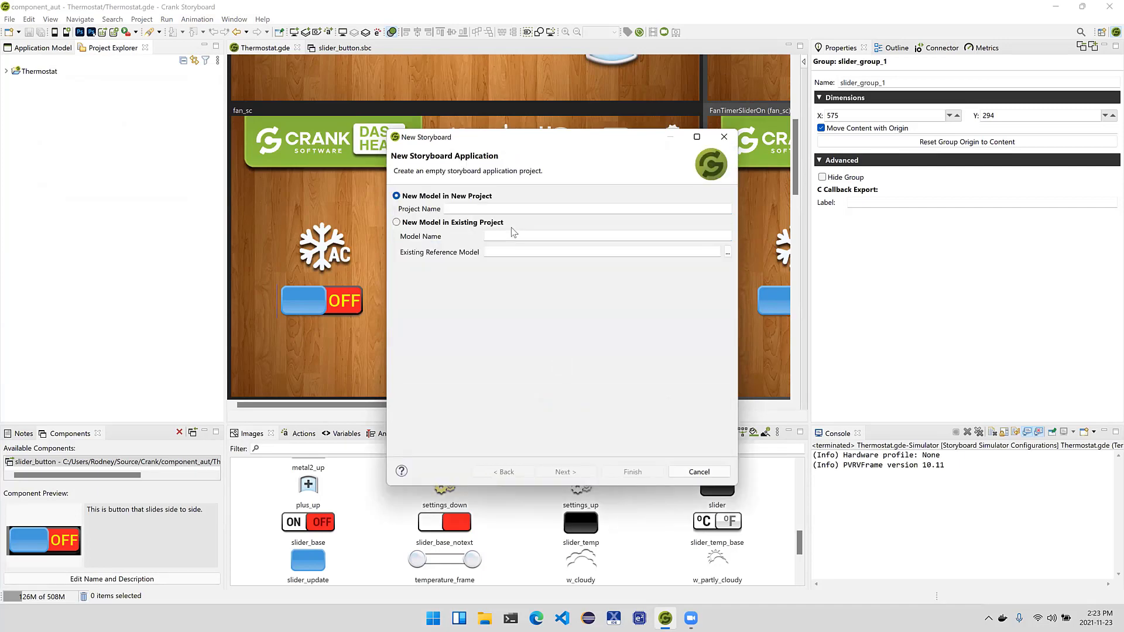
left_click(524, 209)
type("TextComponent")
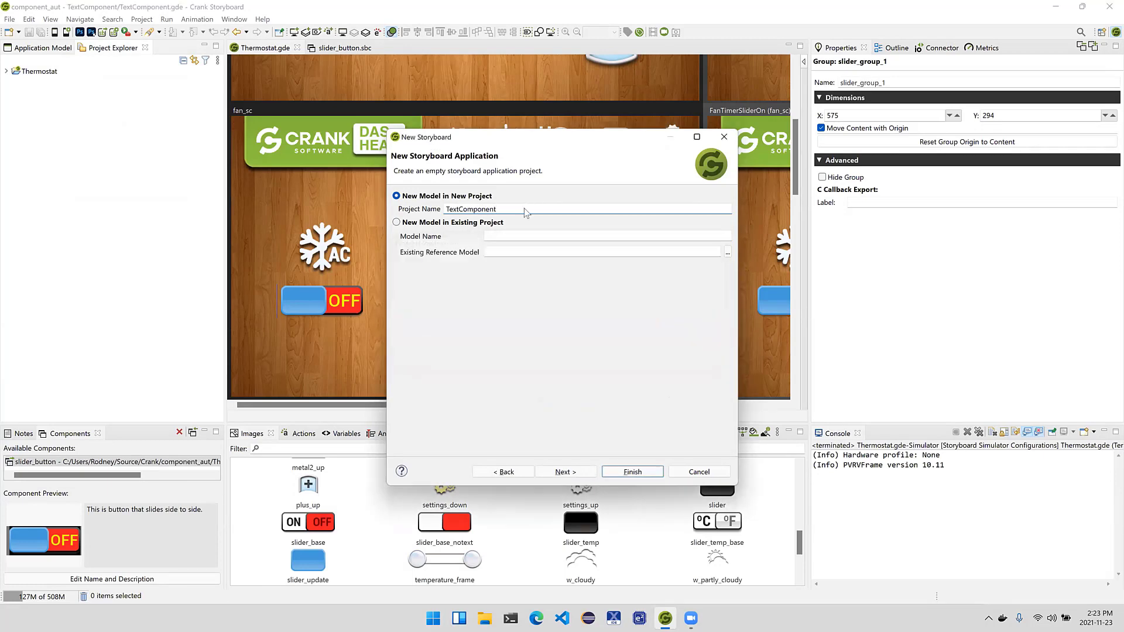
key("Return")
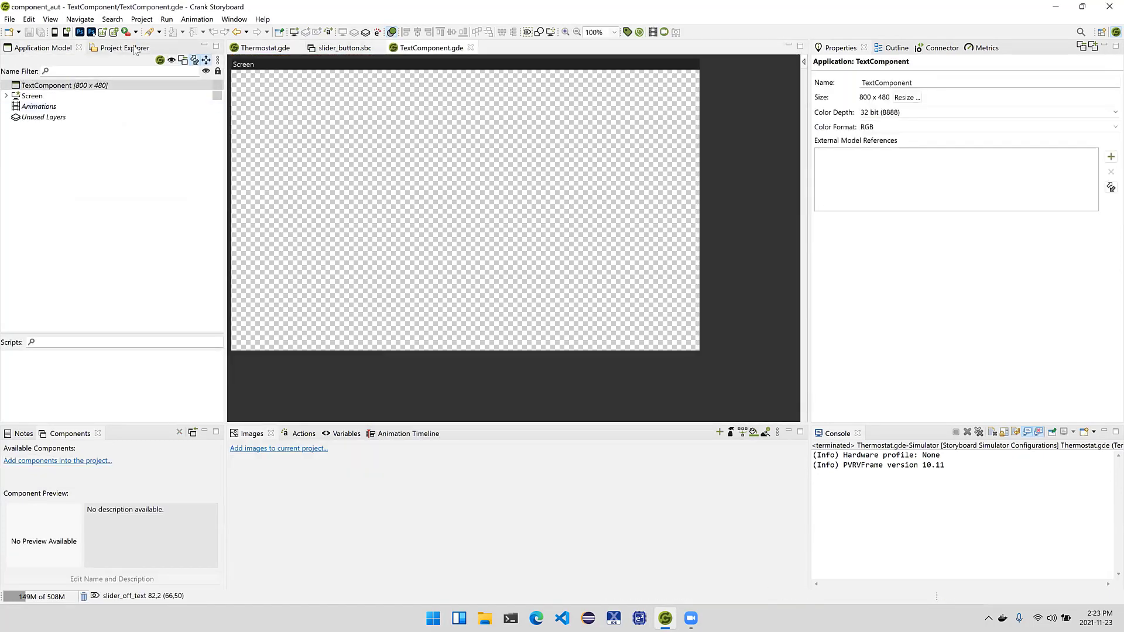
Copy slider_button.sbc from the Thermostat project's templates folder into the TextComponent project's templates folder.
left_click(264, 48)
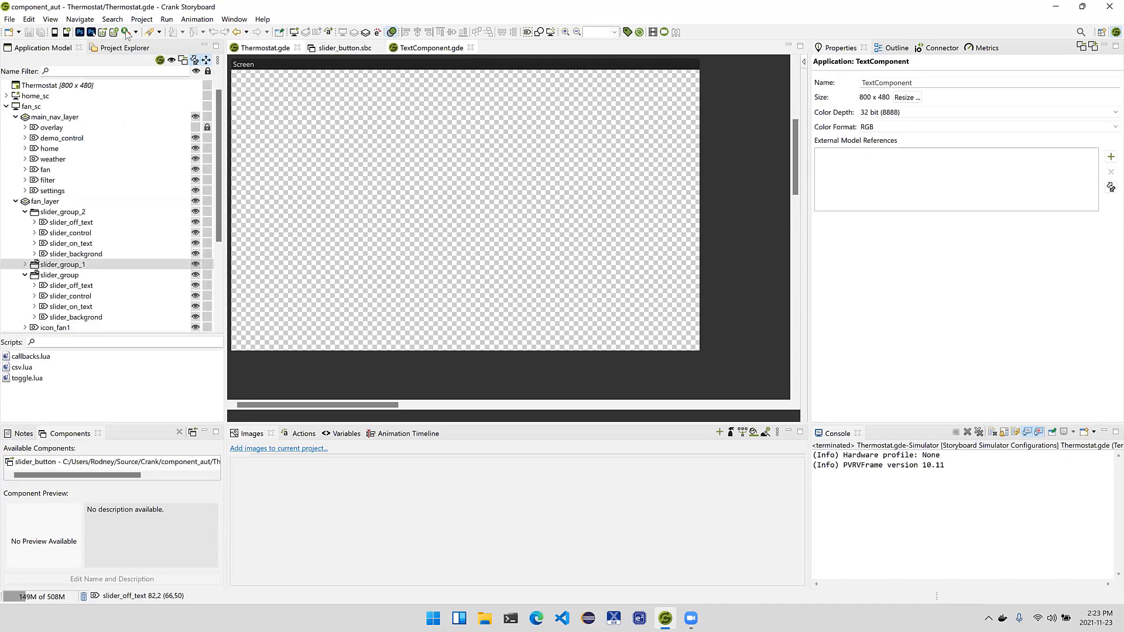
left_click(117, 48)
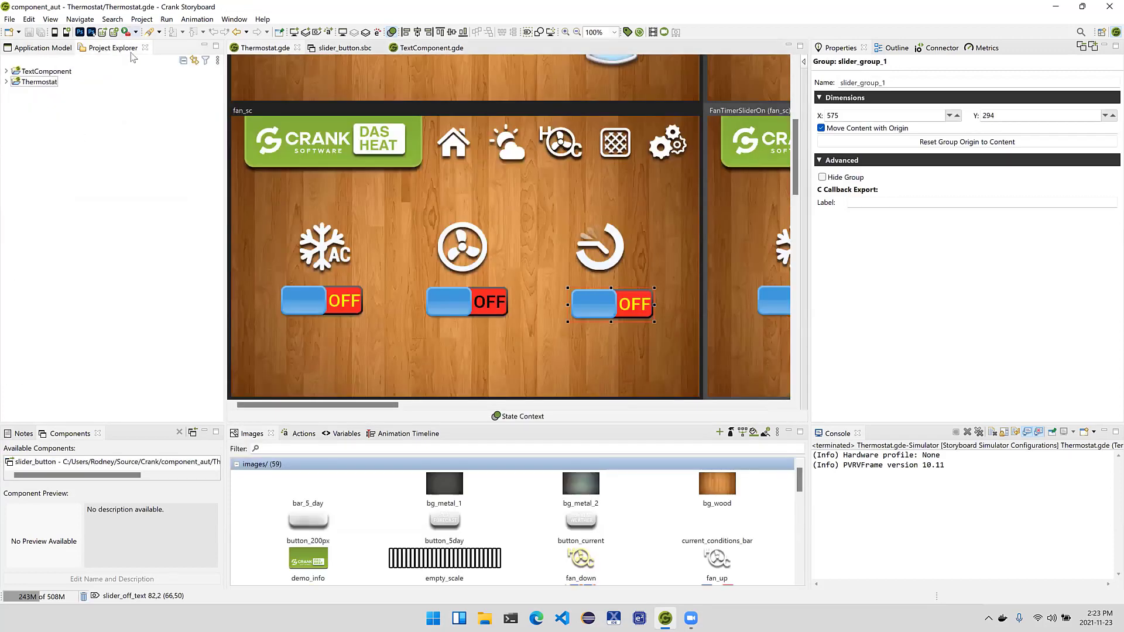
left_click(6, 82)
left_click(15, 134)
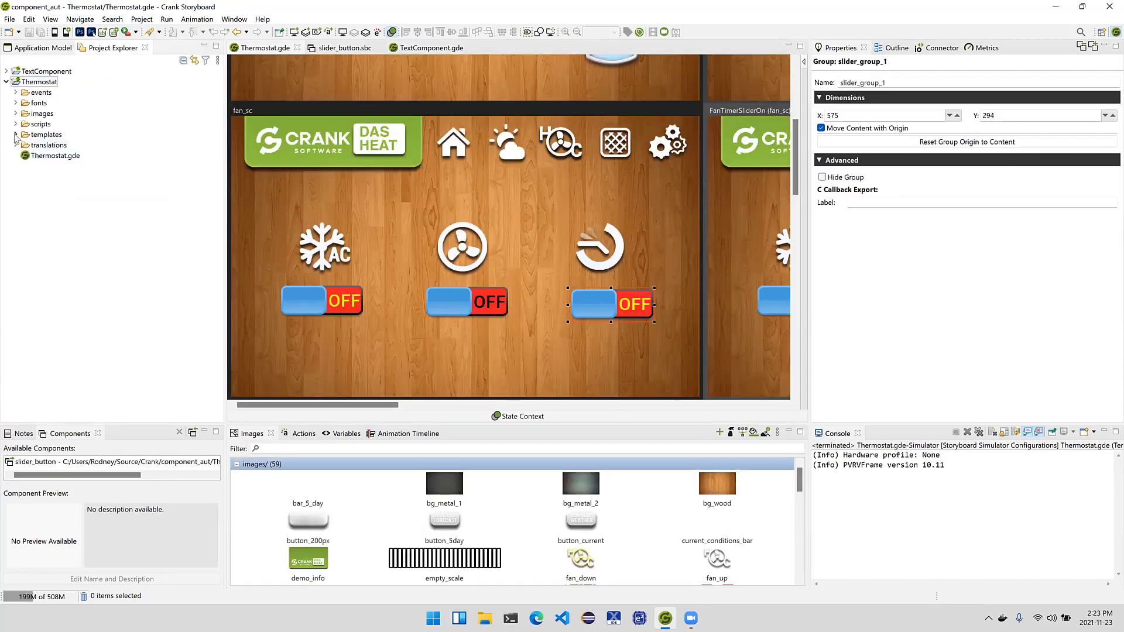
left_click(58, 145)
right_click(56, 147)
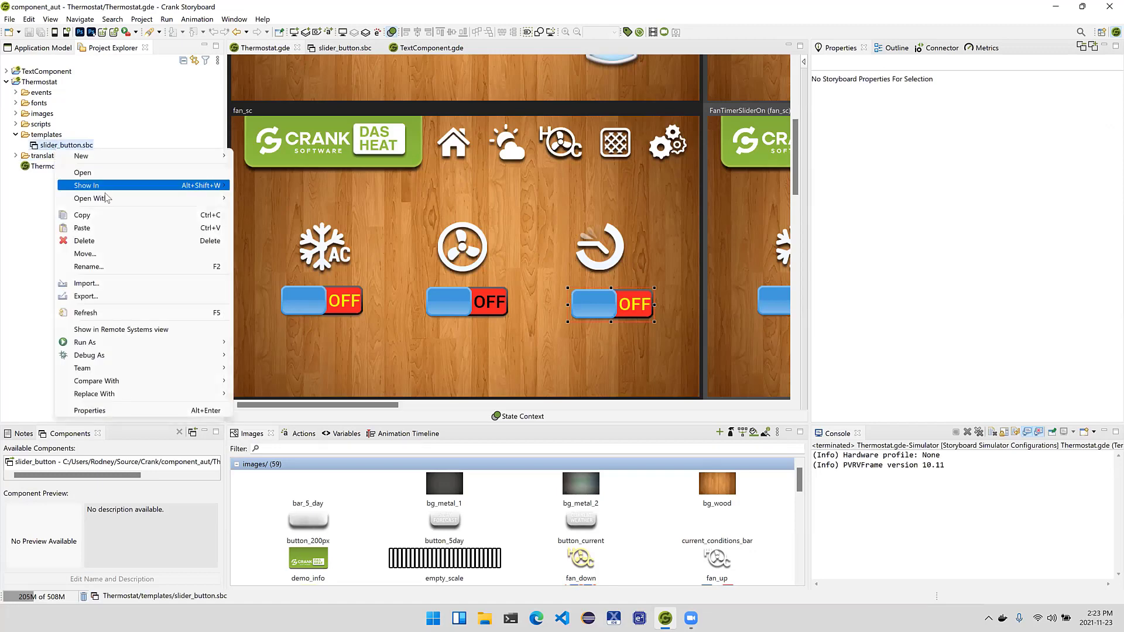
left_click(88, 216)
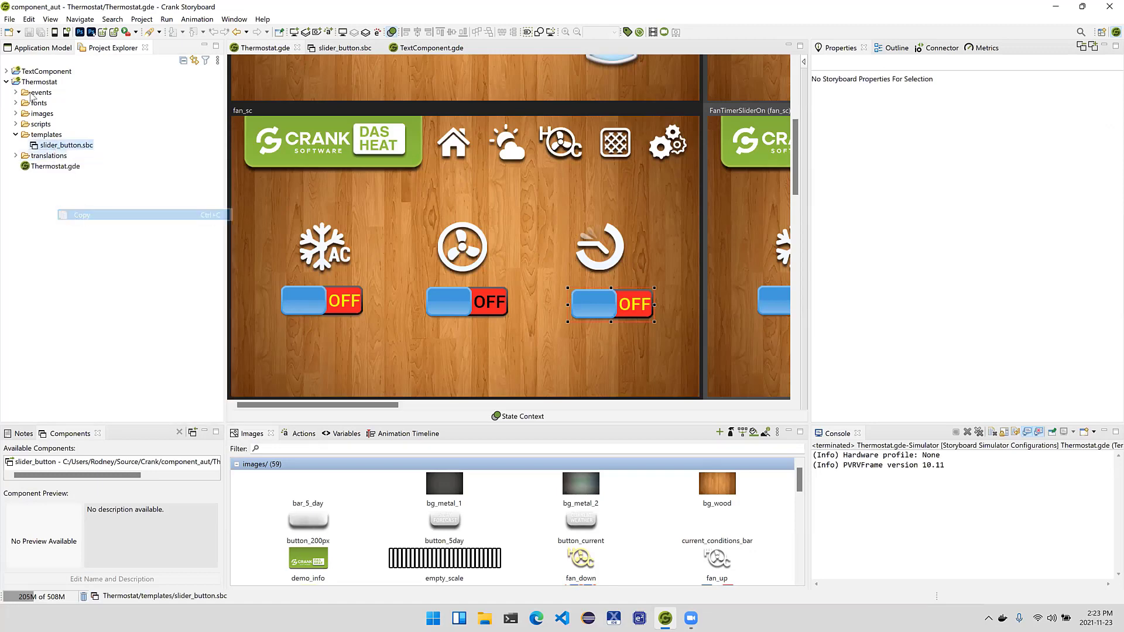
left_click(6, 71)
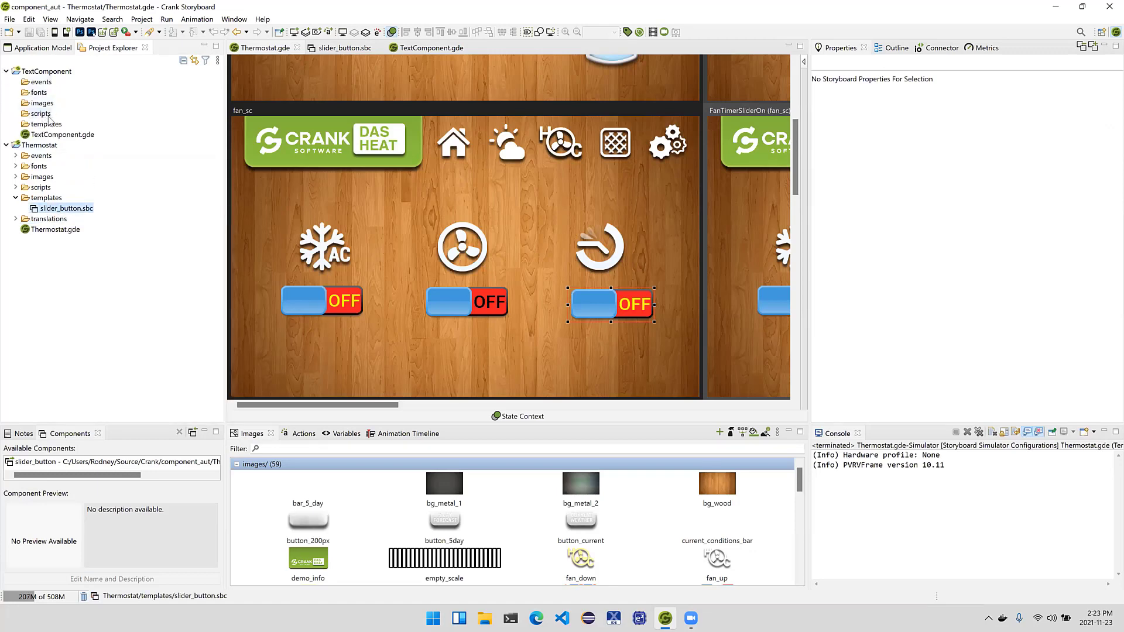
left_click(41, 124)
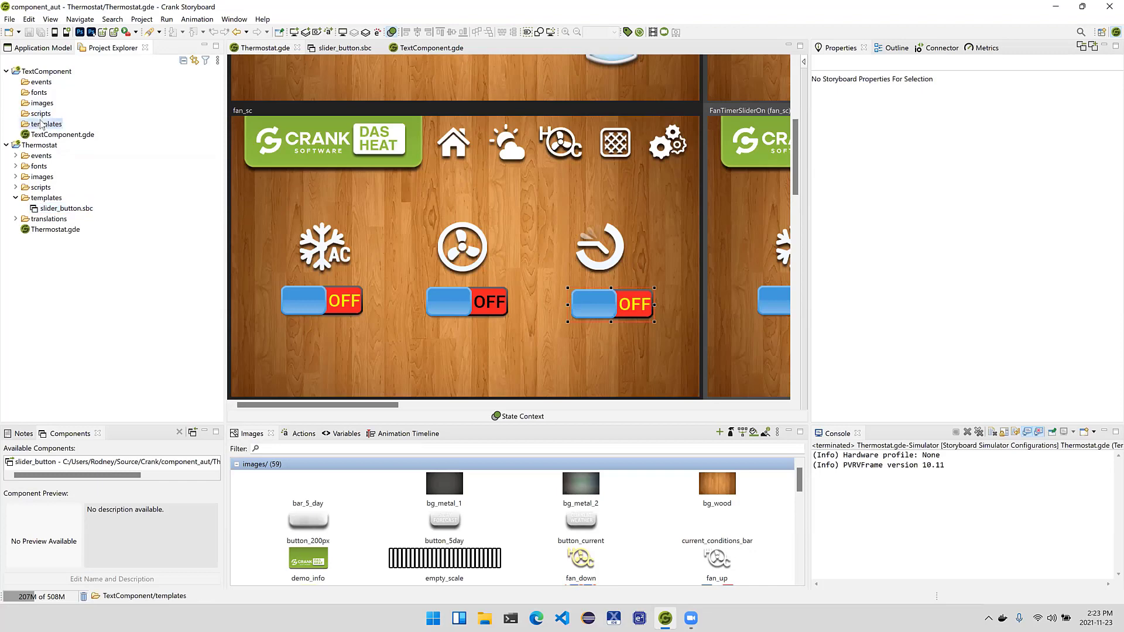
right_click(41, 124)
left_click(88, 182)
Open TextComponent.gde and place two slider_button component instances on the screen, one above the other.
double_click(76, 135)
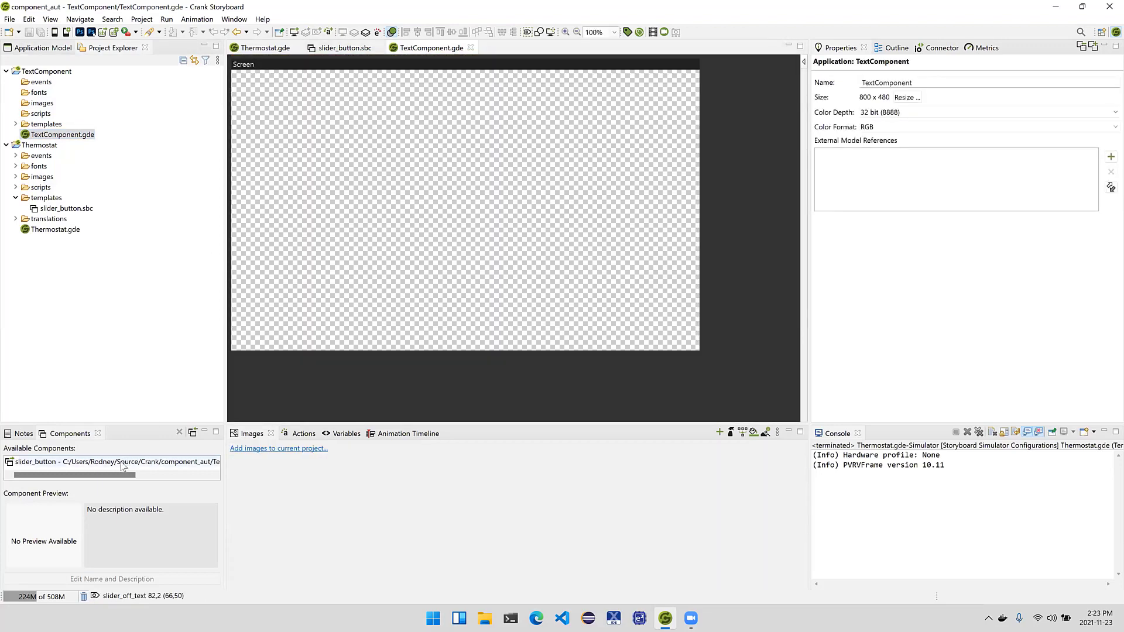
left_click_drag(122, 465, 383, 135)
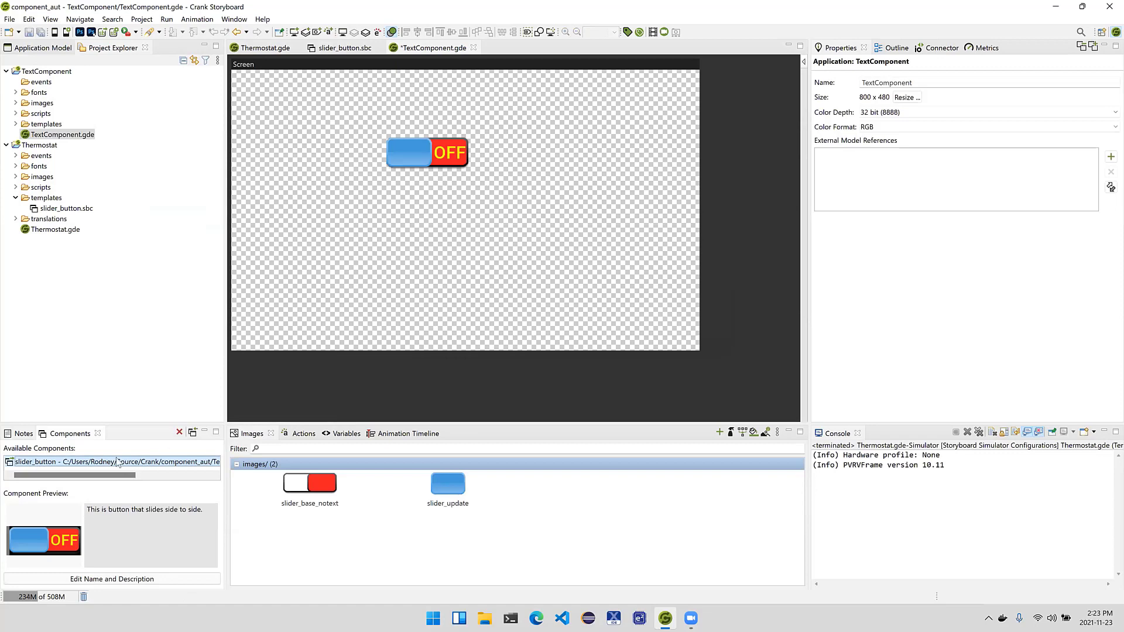
left_click_drag(119, 462, 376, 205)
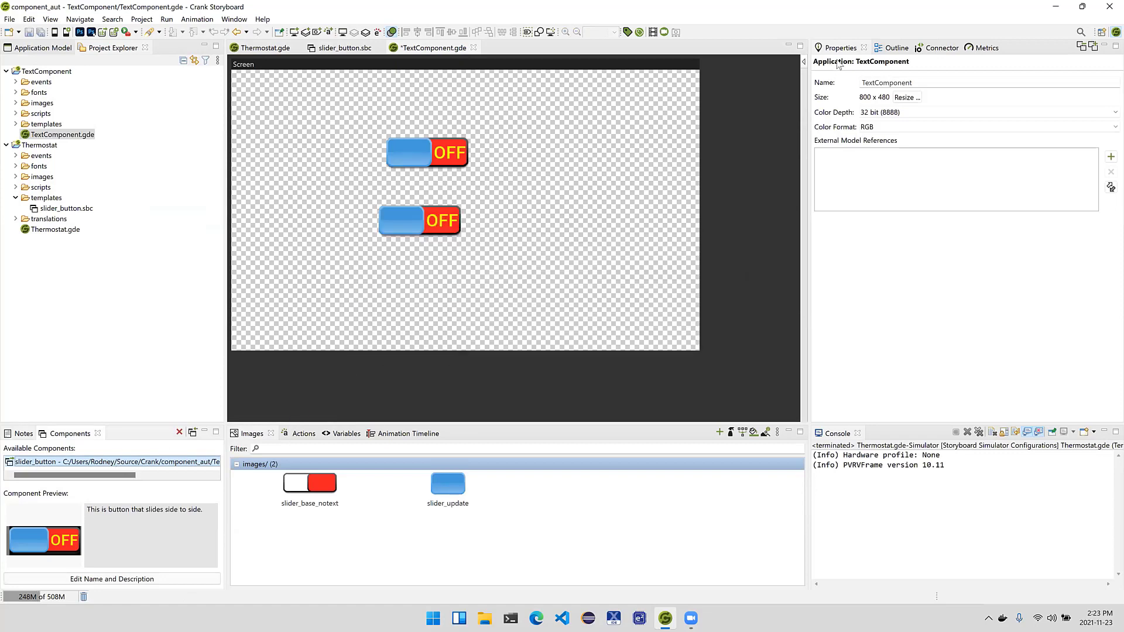
Draw a fill control about 533 x 359 px over the sliders and colour it cyan (00FFFF).
left_click(804, 61)
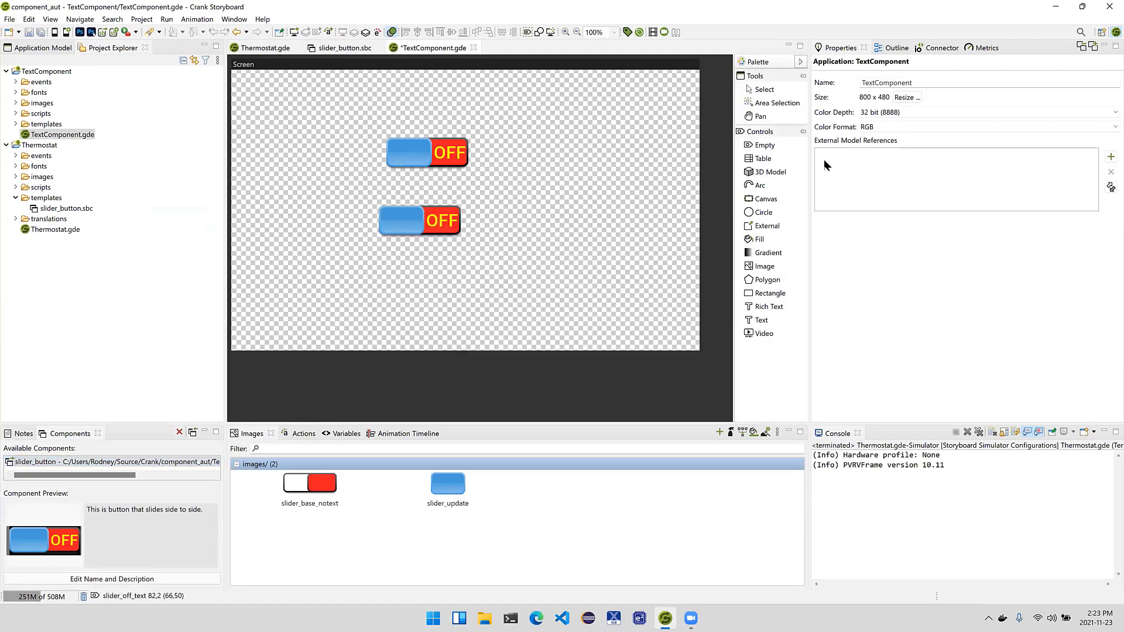
left_click(763, 243)
left_click_drag(242, 86, 556, 297)
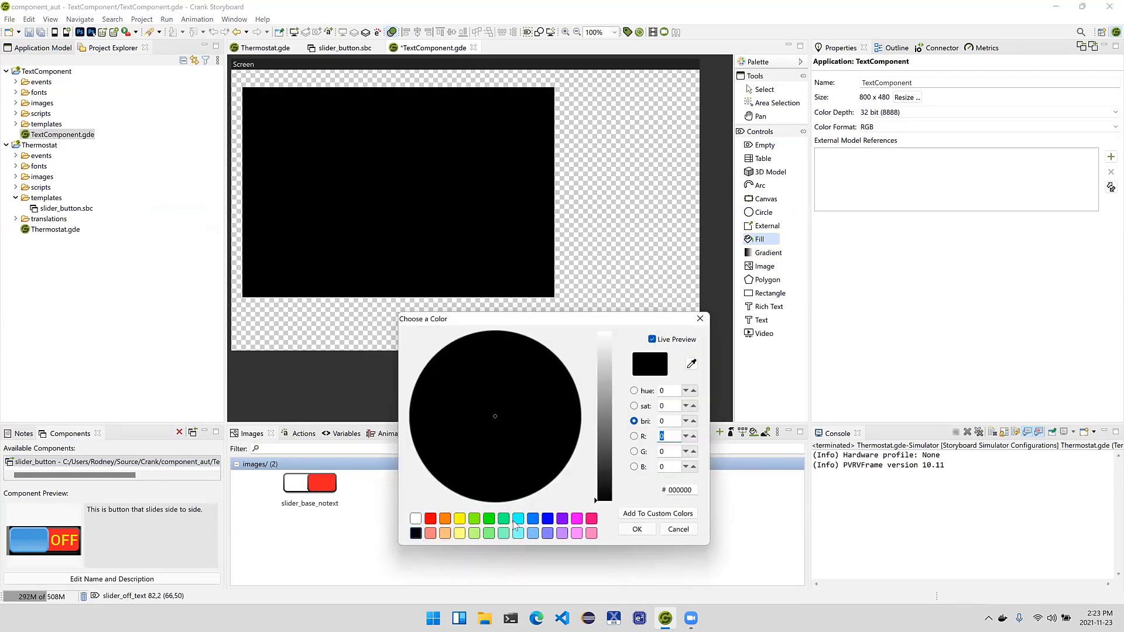
left_click(516, 521)
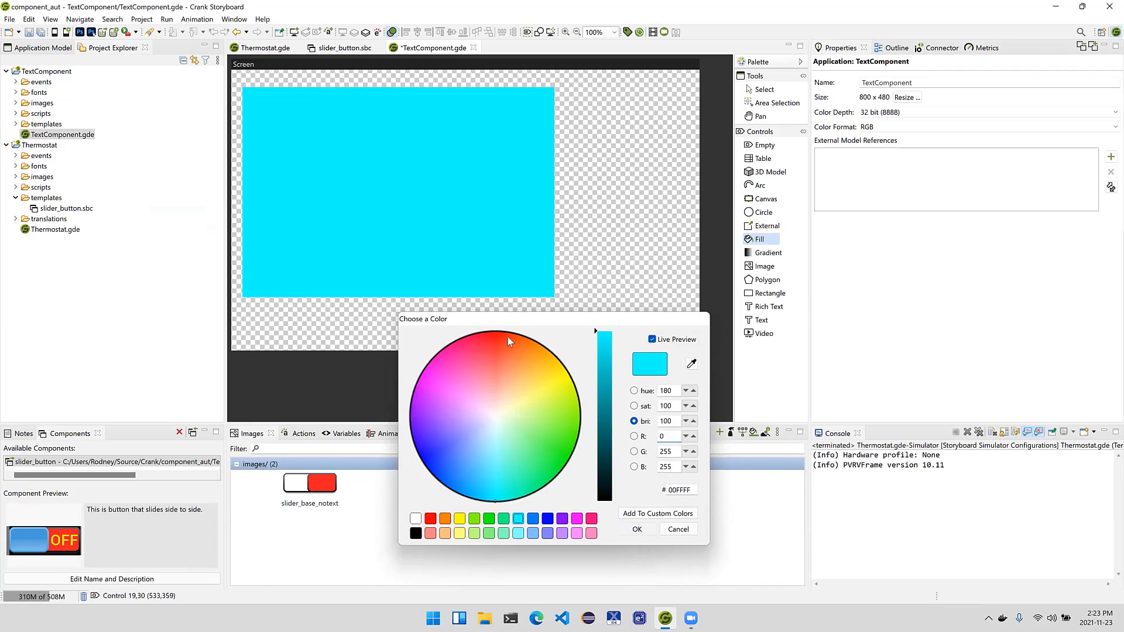
key("Return")
Resize the cyan fill control to fill its container.
right_click(375, 217)
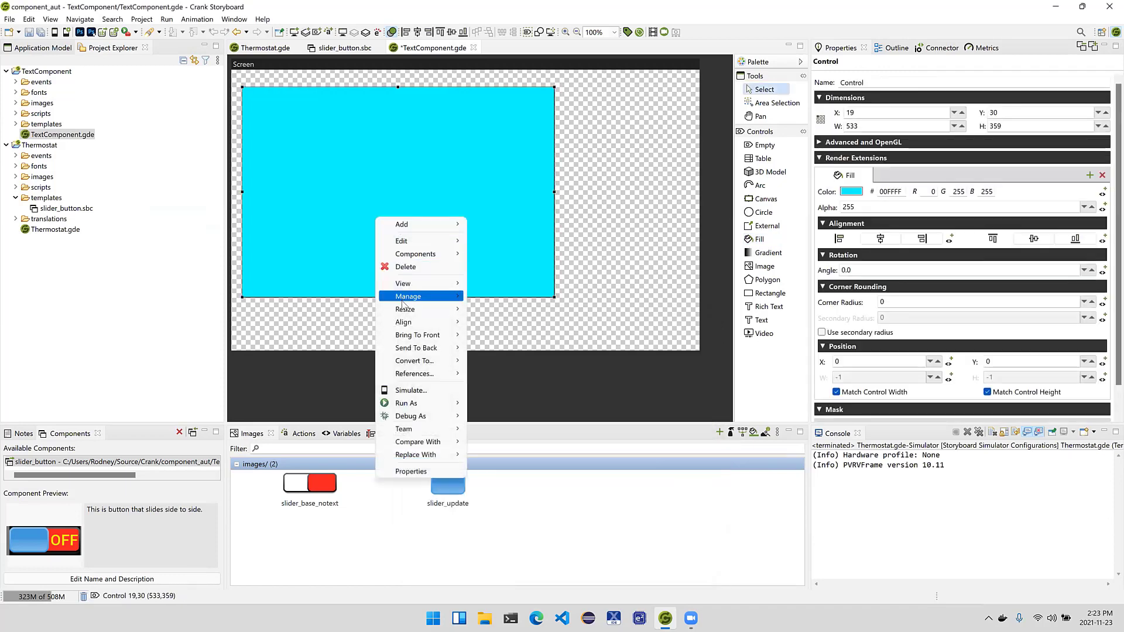
mouse_move(404, 311)
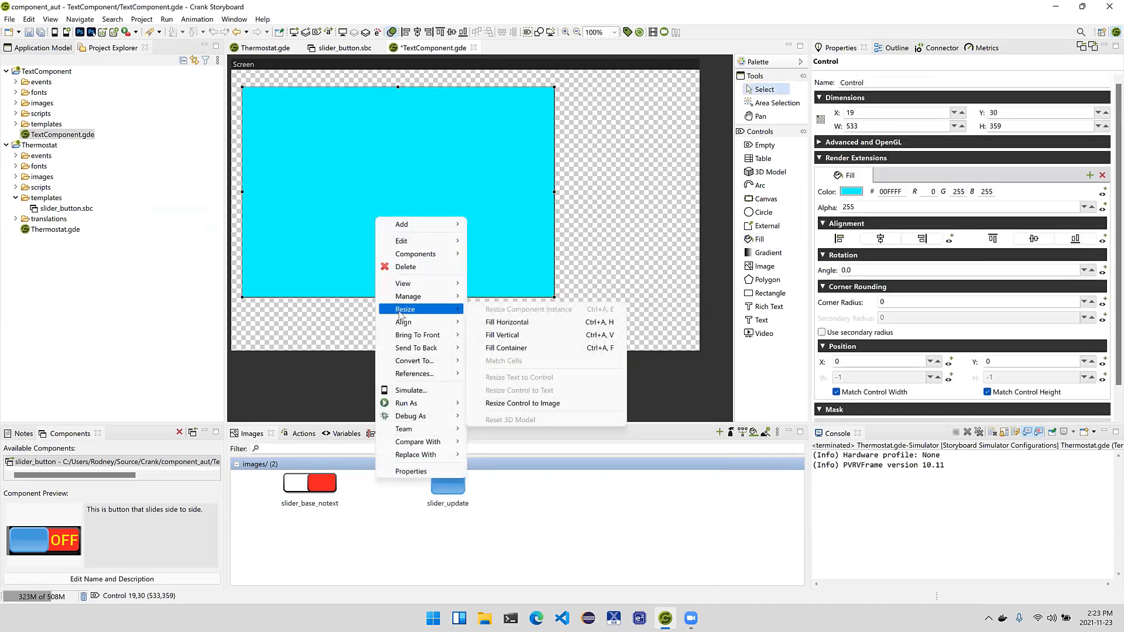
left_click(538, 349)
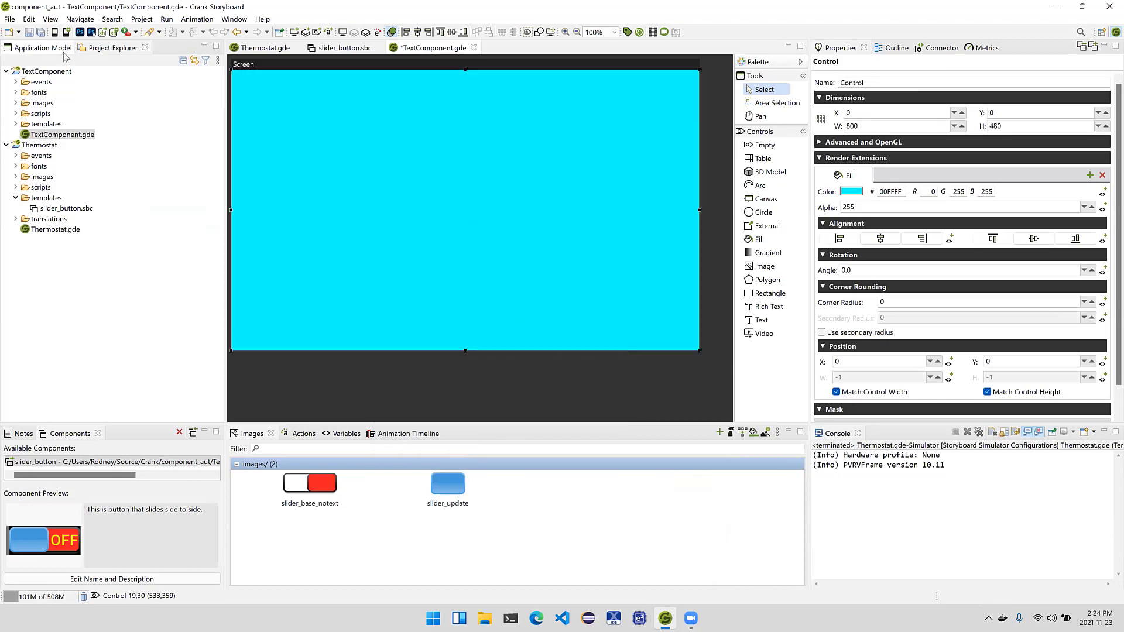
Reorder the layer's contents as slider_group, slider_group_1, Control, keeping the fill control outside both groups and behind the sliders.
left_click(66, 49)
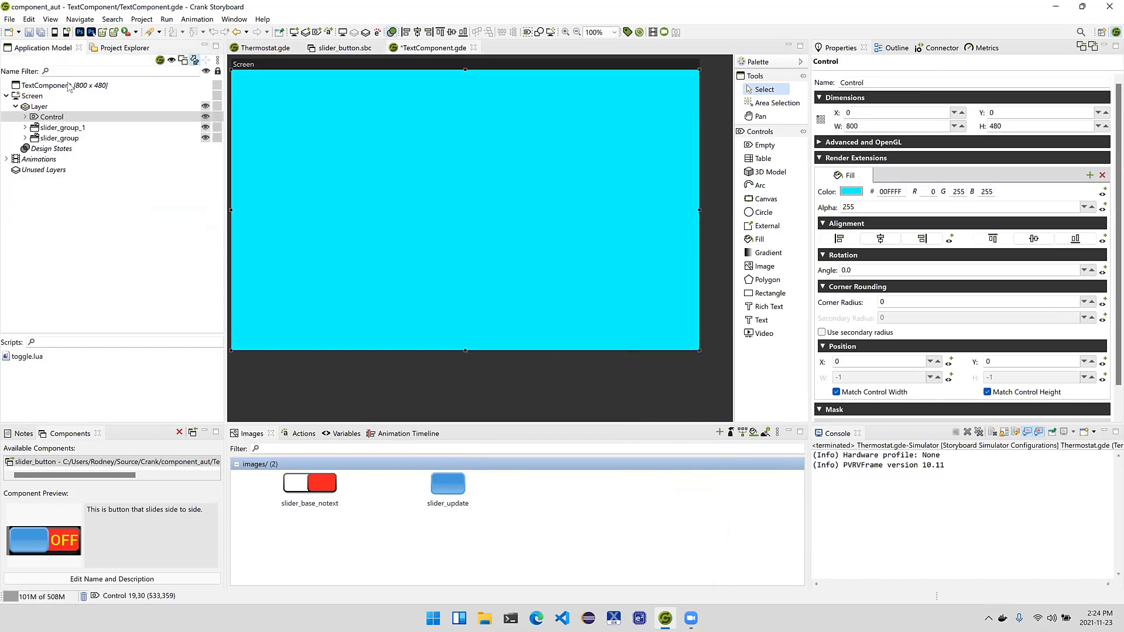
mouse_move(35, 119)
left_mouse_down()
mouse_move(37, 139)
mouse_move(59, 138)
mouse_move(35, 126)
left_mouse_up()
left_click(24, 127)
left_click(25, 128)
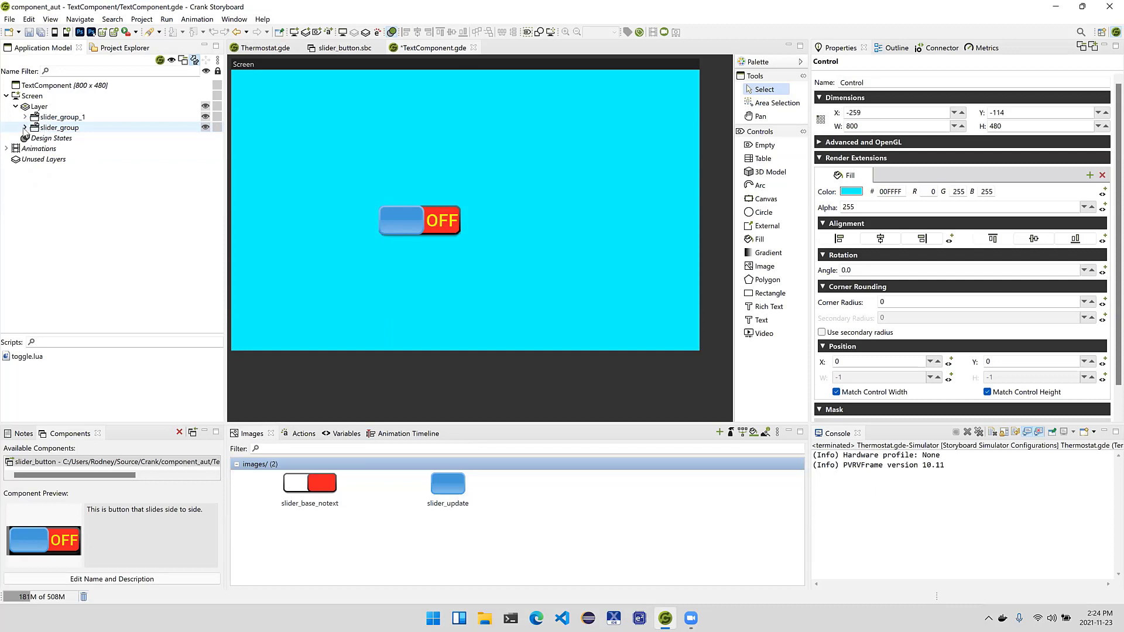
left_click(25, 128)
left_click_drag(59, 138, 43, 116)
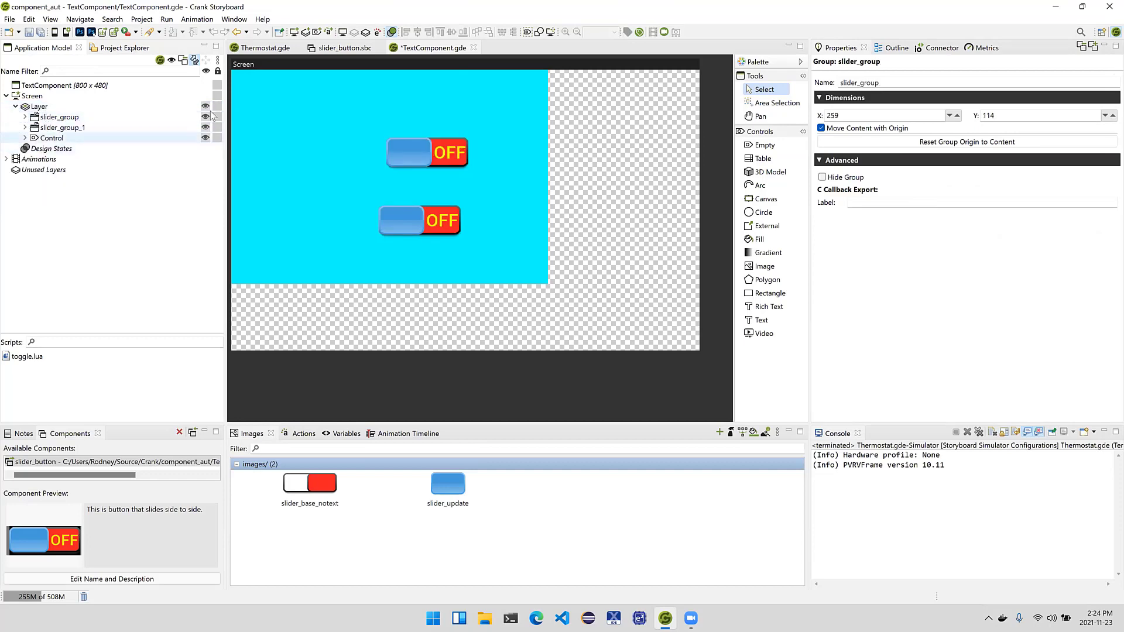
Refit the cyan background control to the full container and save the TextComponent model.
right_click(305, 128)
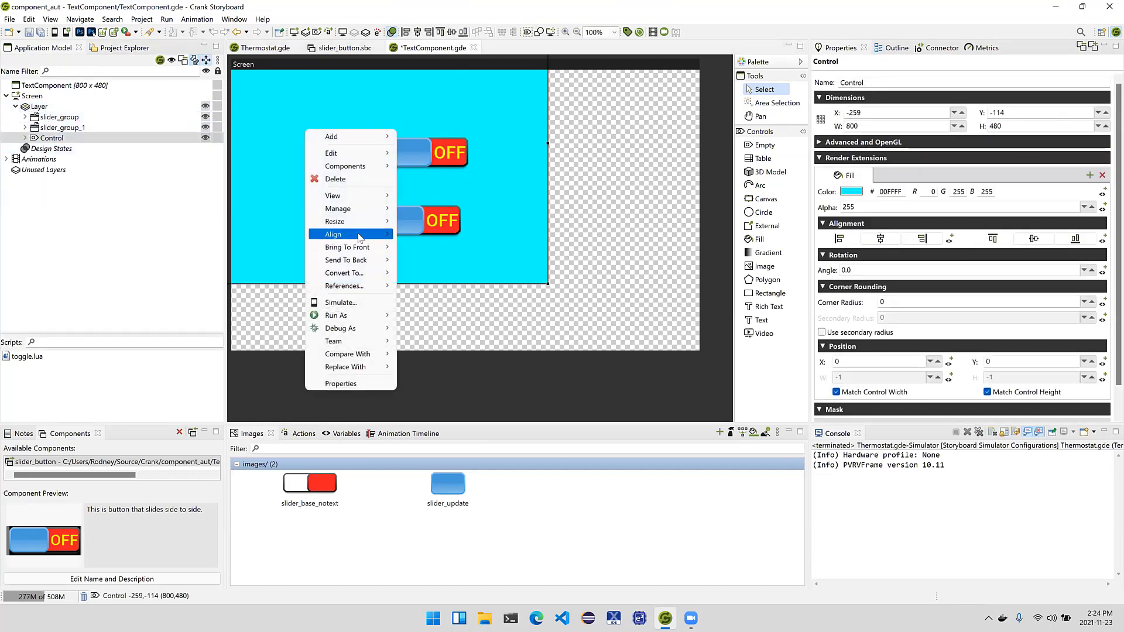
mouse_move(358, 222)
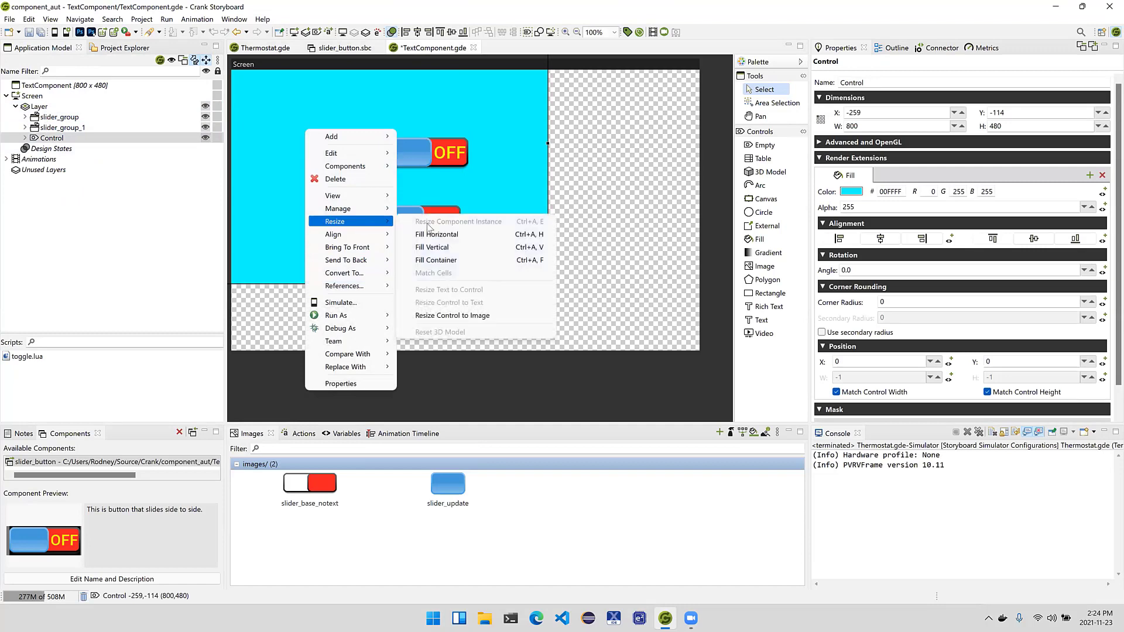
left_click(476, 260)
left_click(526, 407)
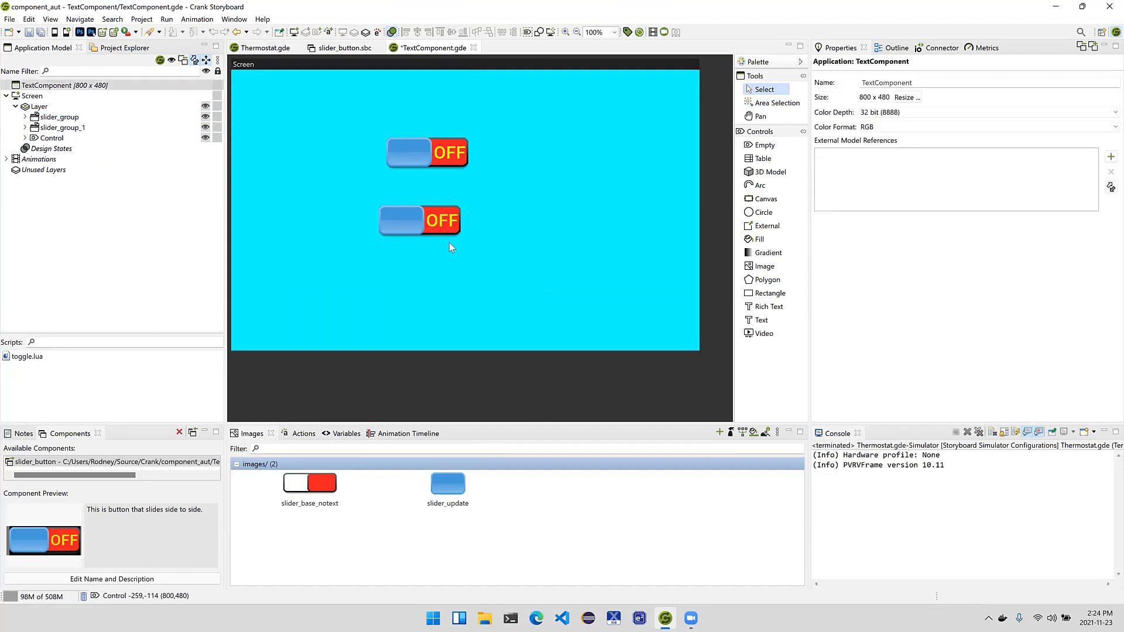
key("ctrl+s")
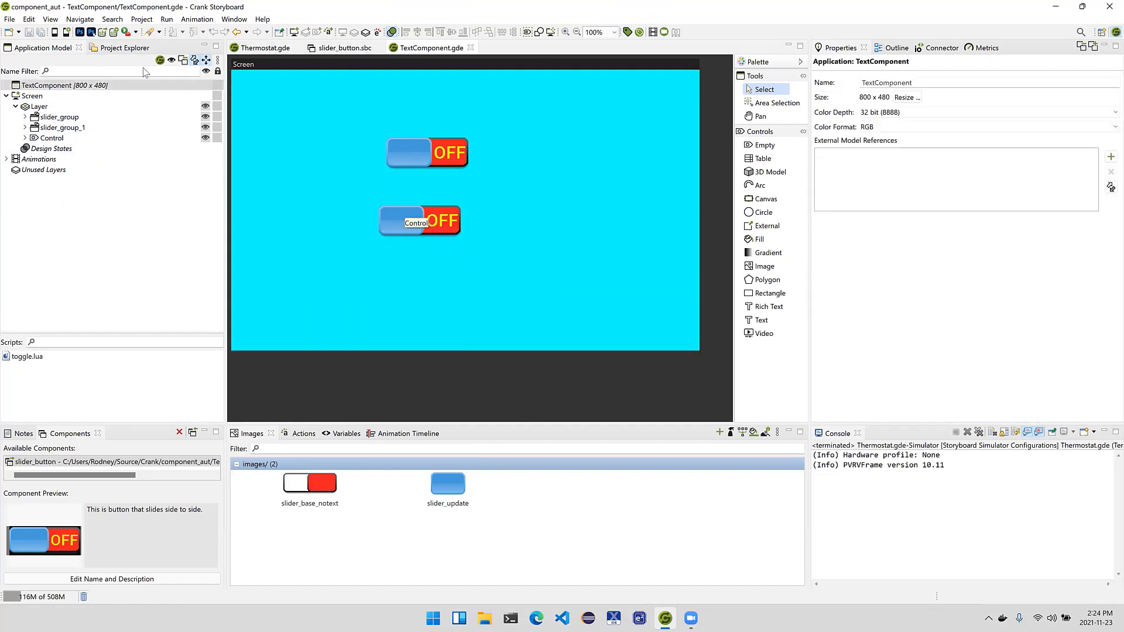
Run TextComponent in the simulator, toggle both sliders on and off, and close the simulator.
left_click(65, 32)
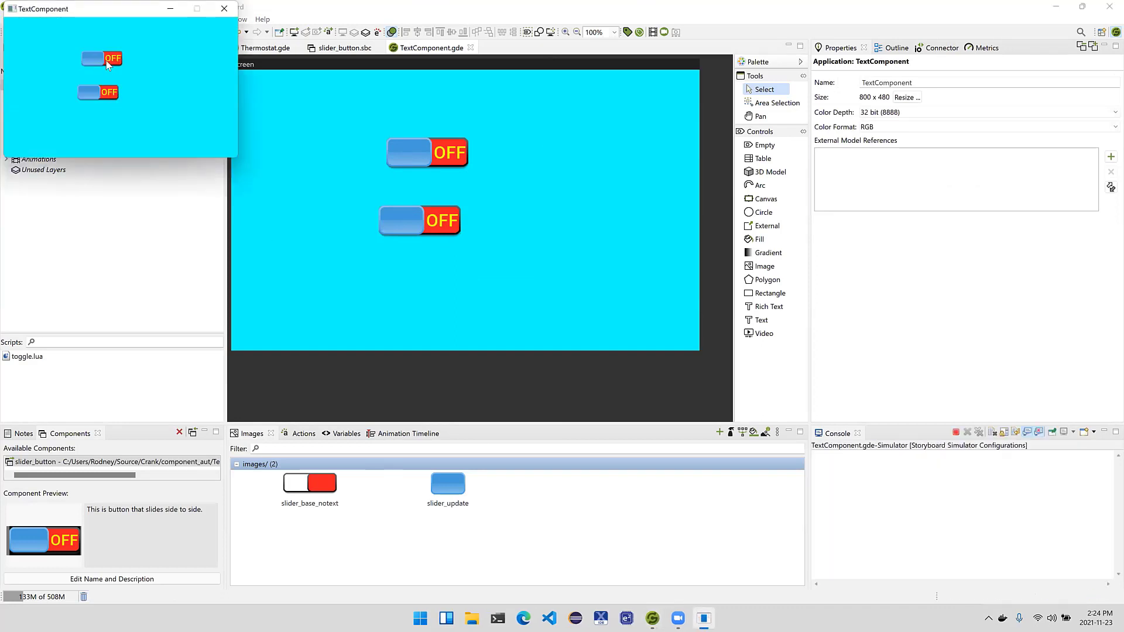
left_click(106, 61)
left_click(90, 98)
left_click(100, 59)
left_click(87, 92)
left_click(222, 7)
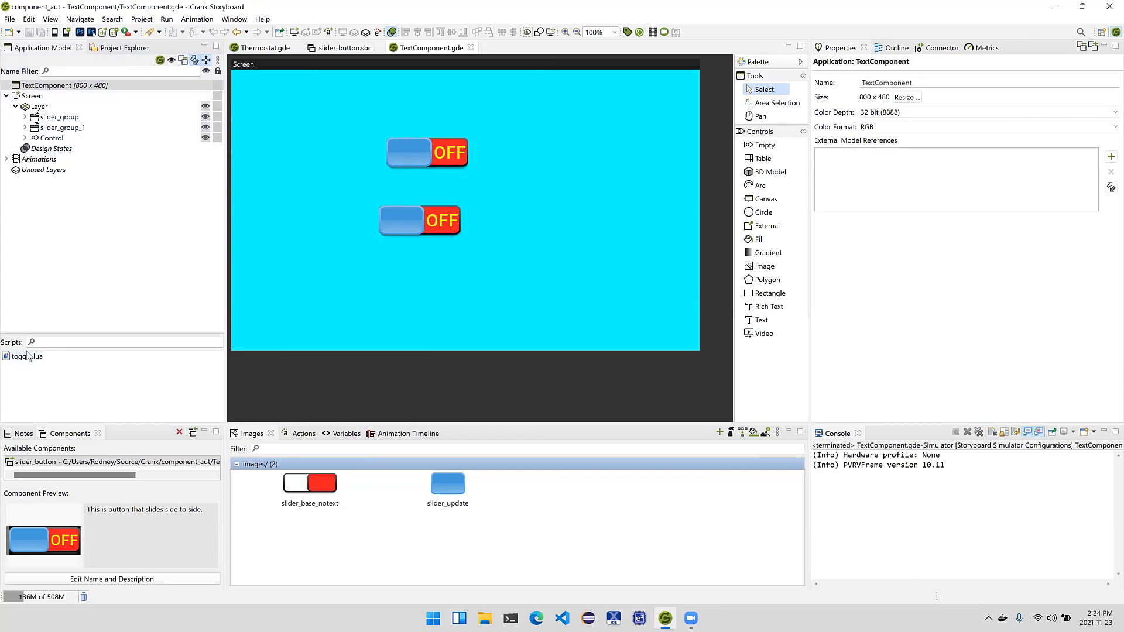
Try moving slider_control out of the upper slider, undo the move, and review slider_control's actions and variables.
left_click_drag(452, 149, 268, 228)
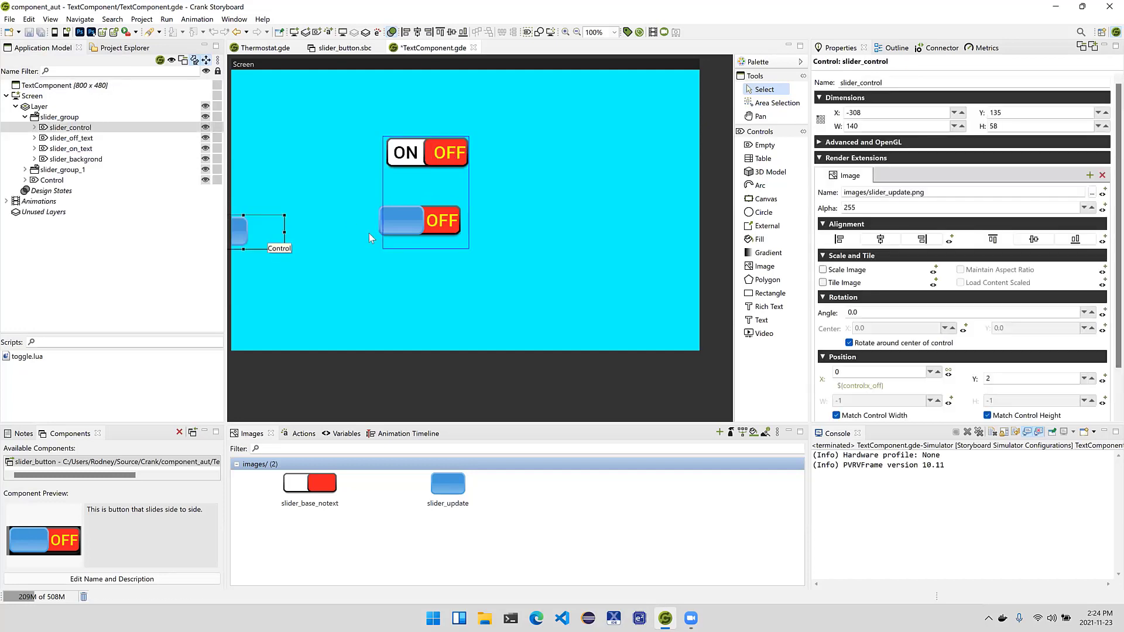
key("ctrl+z")
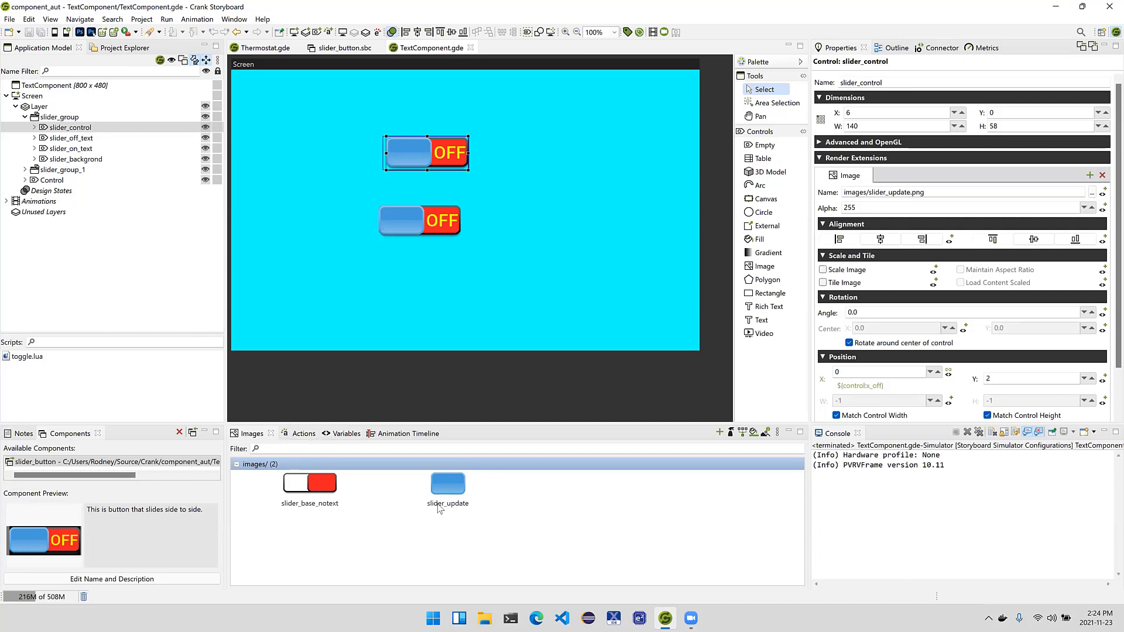
left_click(309, 434)
left_click(345, 435)
left_click(389, 434)
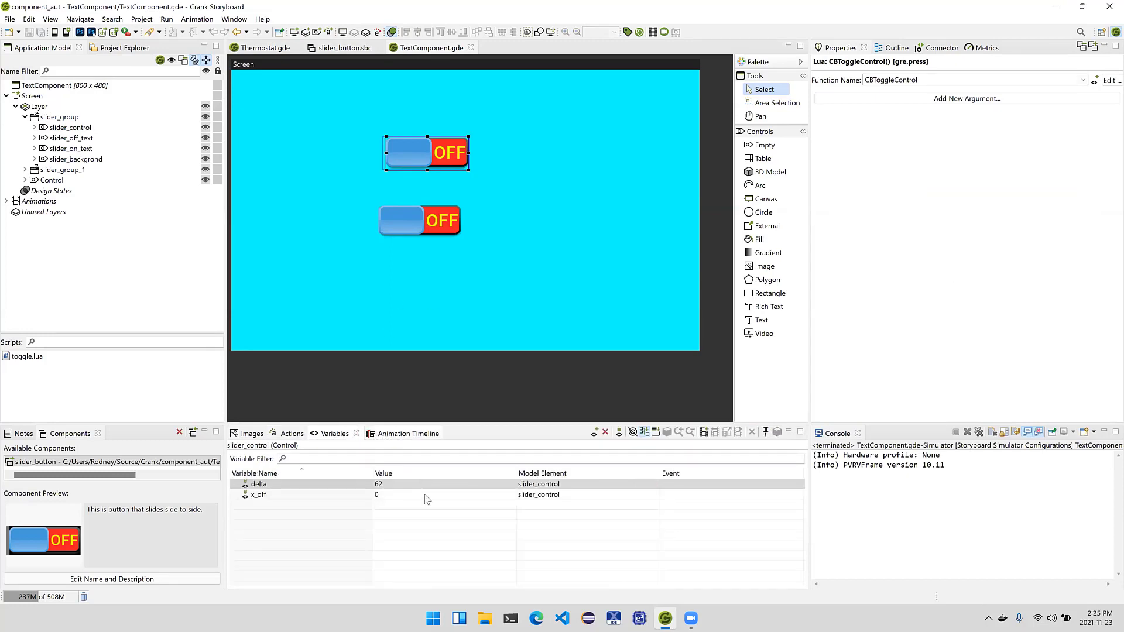